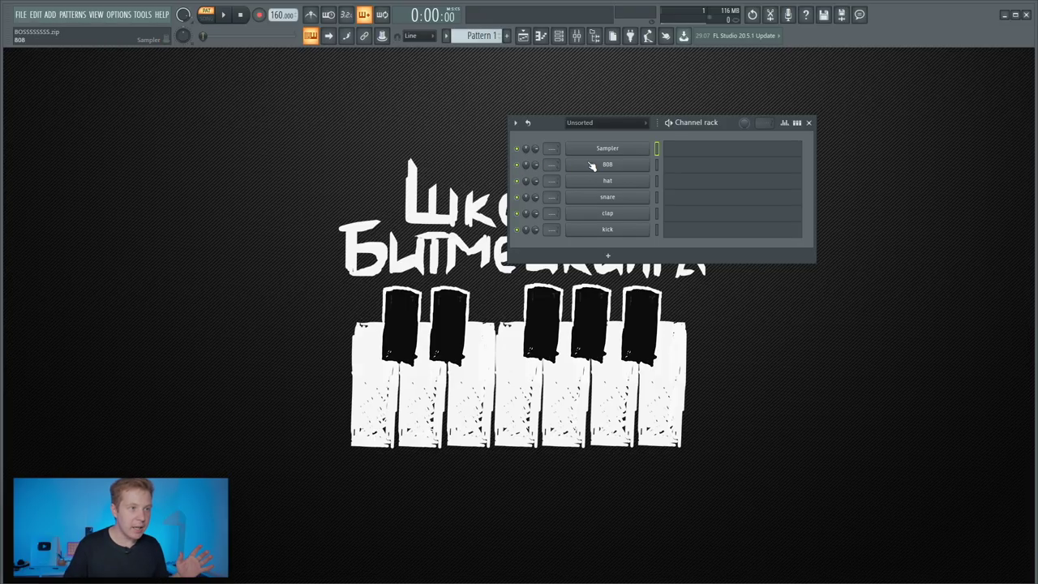
Insert an FL Slayer generator next to the 808 channel and reposition its plugin window in the workspace.
right_click(598, 166)
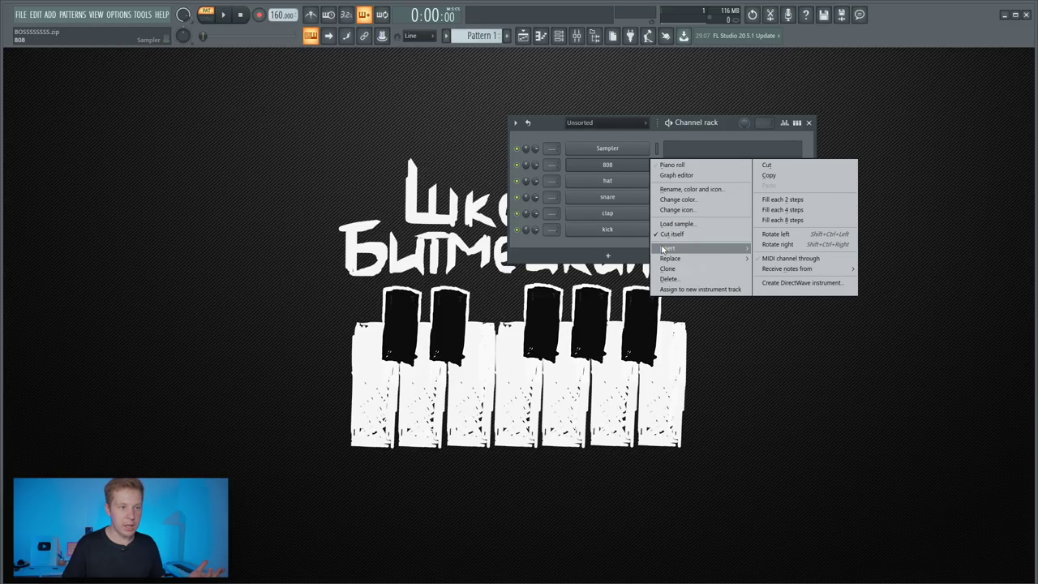
mouse_move(662, 248)
left_click(787, 29)
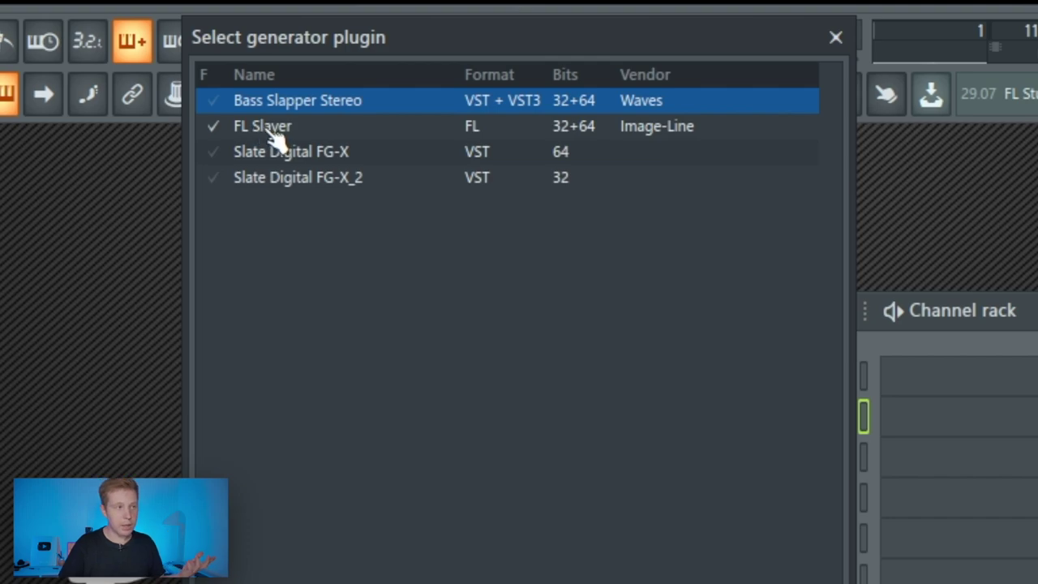
double_click(276, 127)
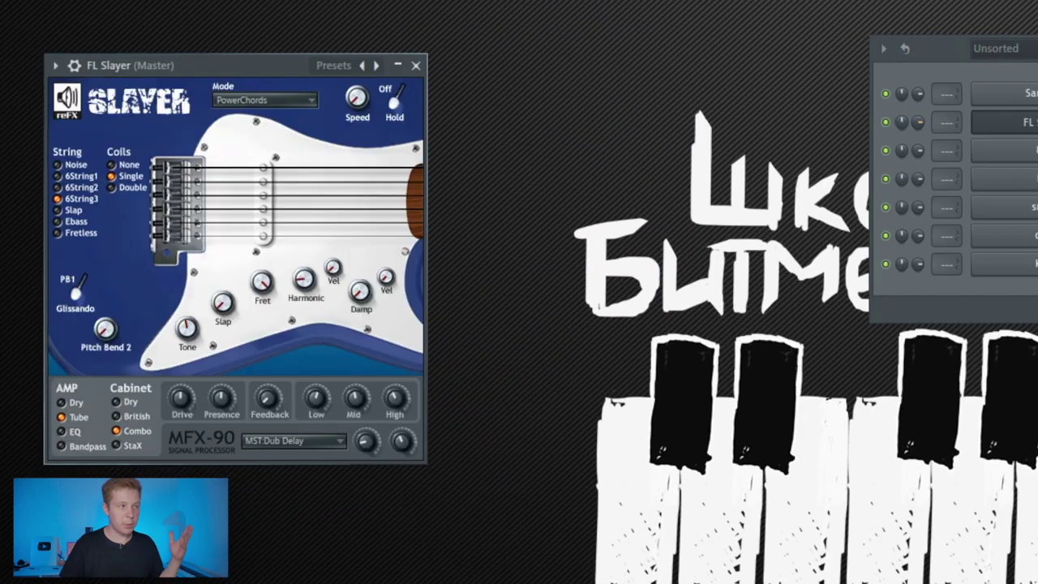
left_click_drag(178, 65, 734, 186)
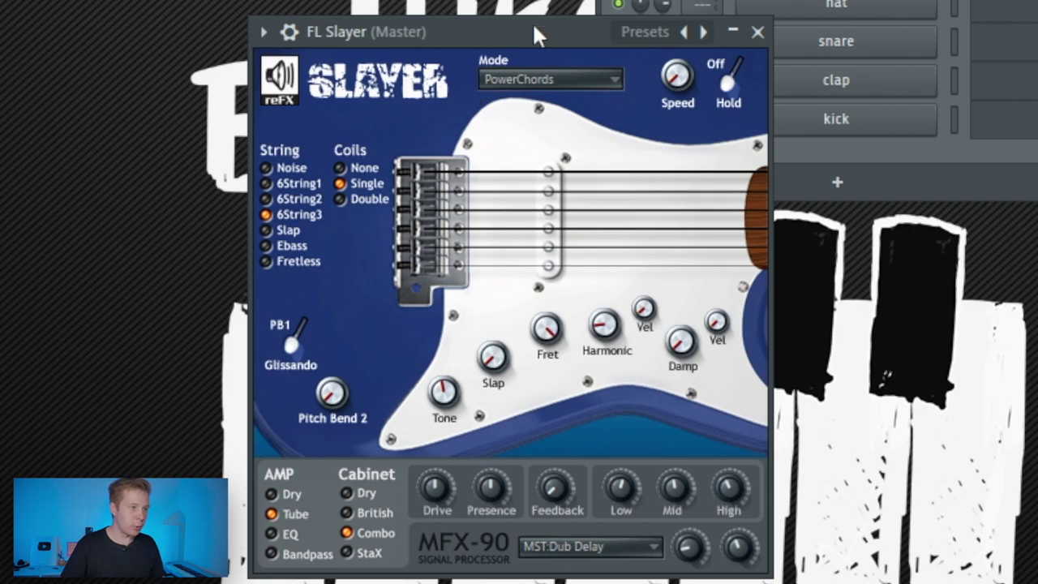
Load the DIST WahWah preset in FL Slayer and change its MFX-90 effect to AMP:RingMod.
left_click(671, 36)
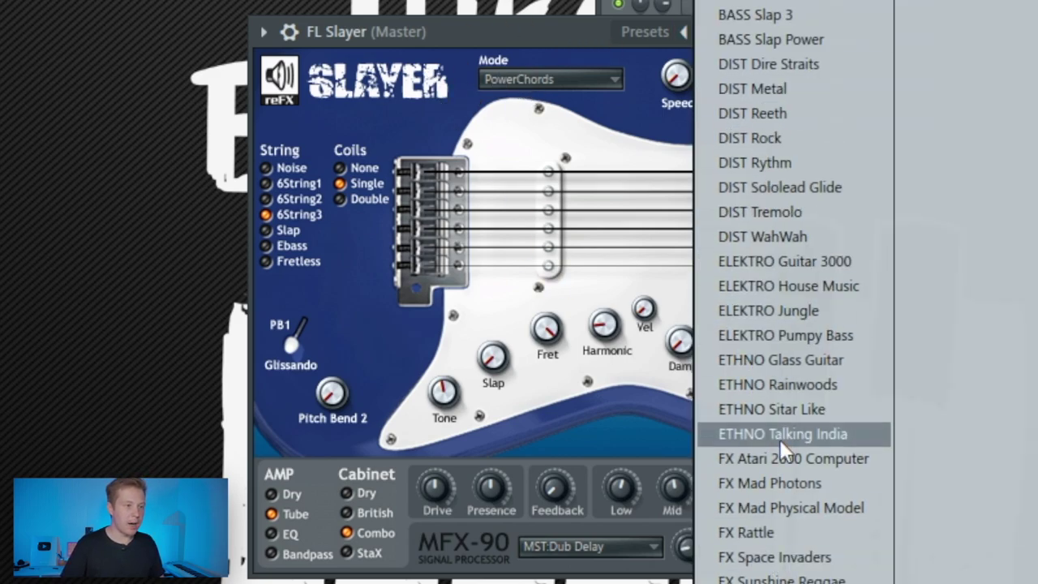
left_click(762, 237)
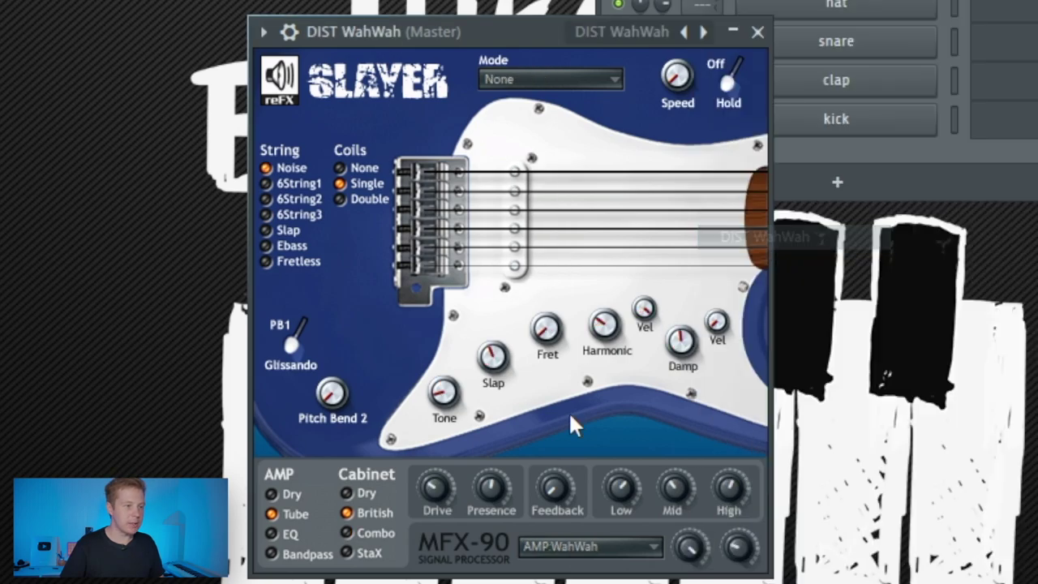
left_click(579, 547)
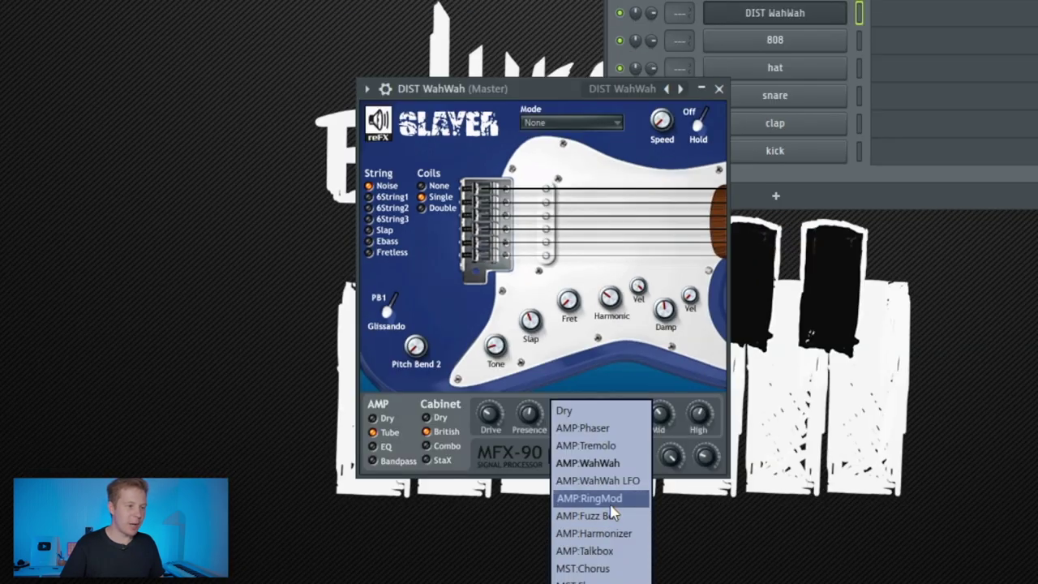
left_click(610, 502)
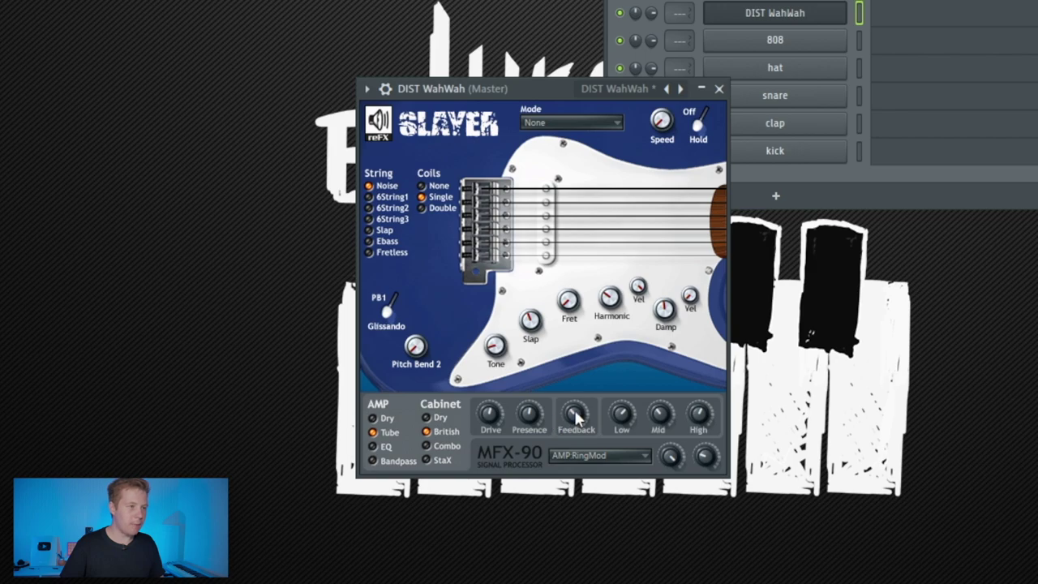
Set the FL Slayer playing mode to Solo dynamic and move the plugin window away from the channel rack.
left_click(572, 122)
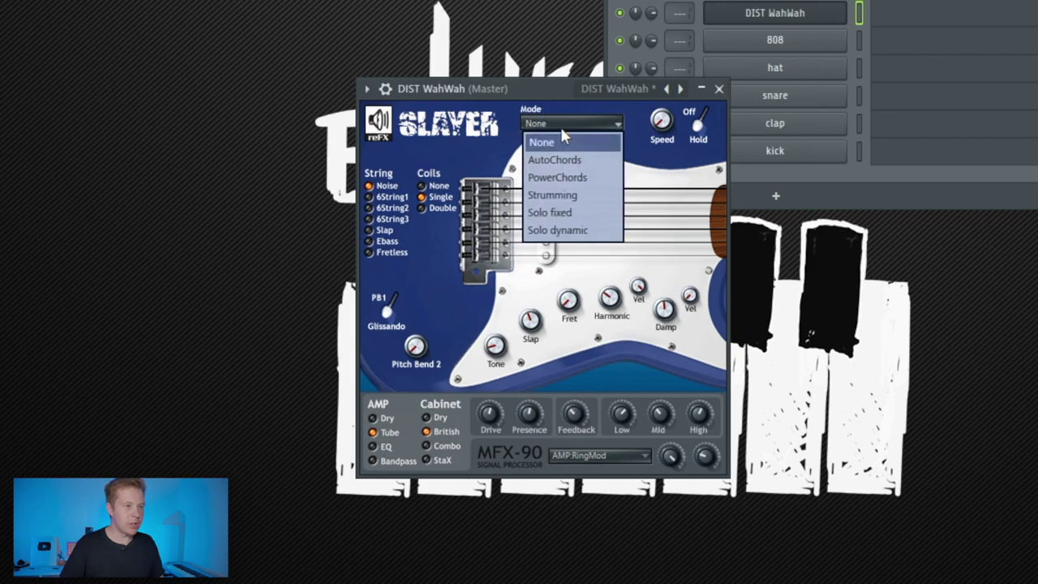
left_click(579, 232)
left_click_drag(532, 87, 304, 0)
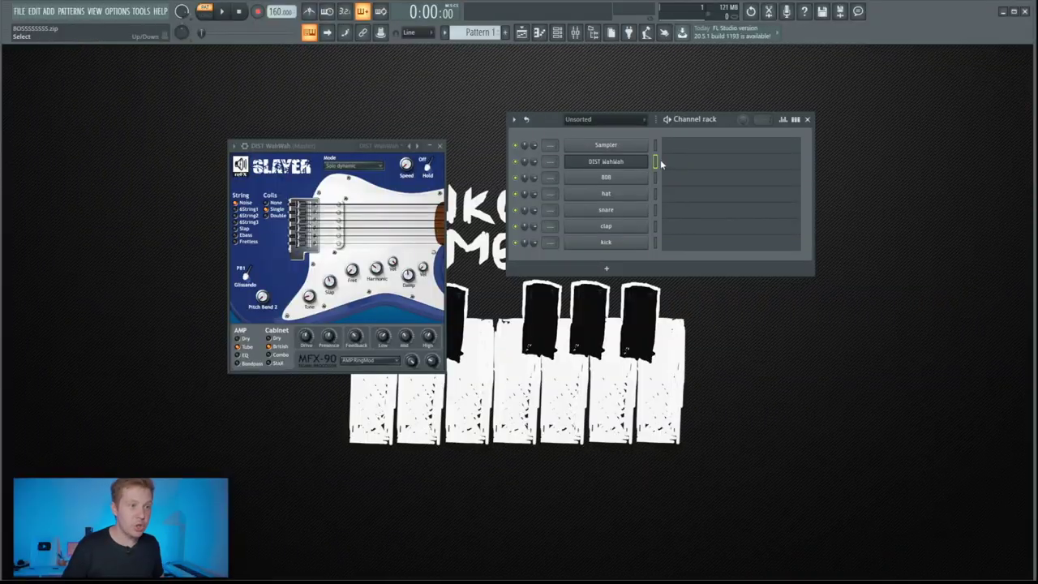
Open the DIST WahWah channel's piano roll and place one-beat F#4 and D4 notes at the start of bar 1.
left_click(662, 165)
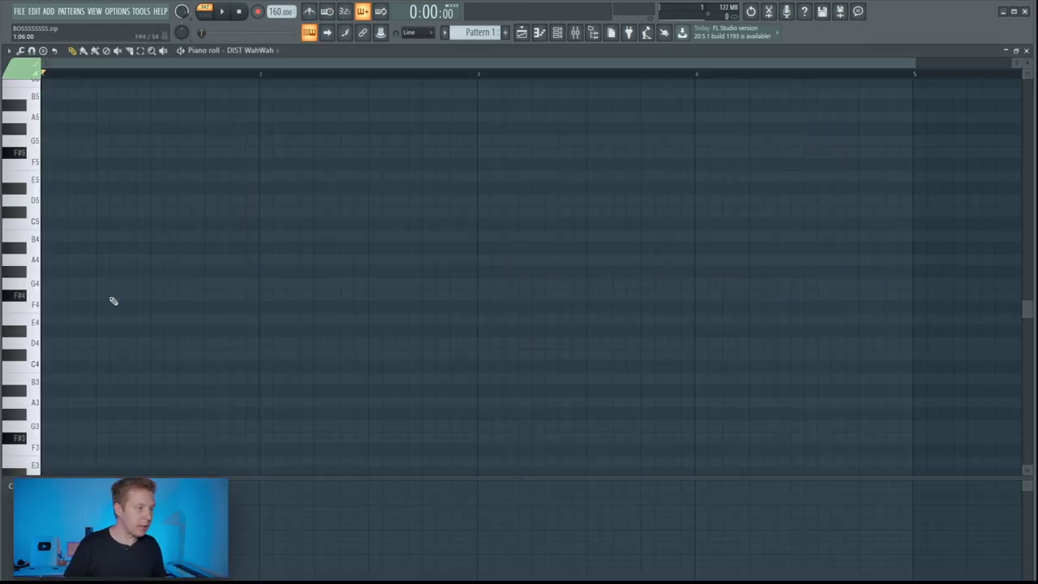
left_click_drag(114, 297, 51, 297)
left_click_drag(176, 297, 98, 303)
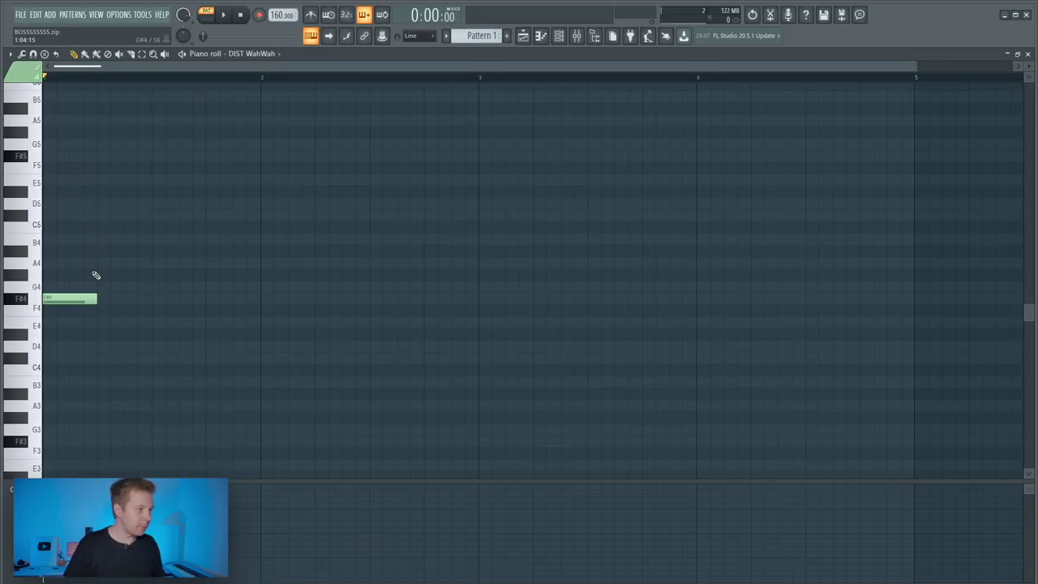
left_click(109, 346)
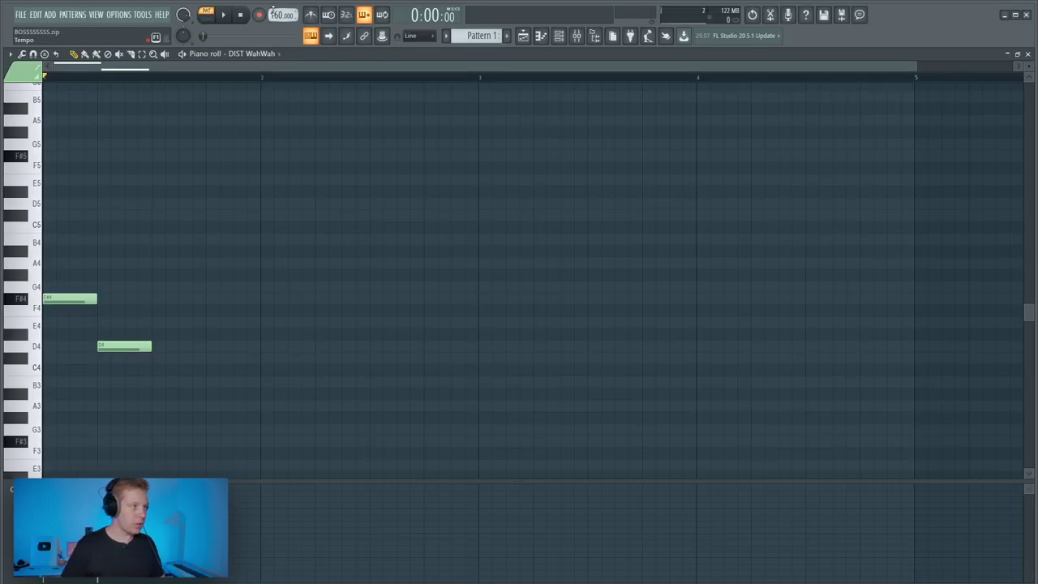
During pattern playback, complete the two-bar melody with consecutive one-beat notes C#5, G4, F#4, C#4, D5 and D4.
left_click(242, 18)
left_click_drag(160, 274, 160, 216)
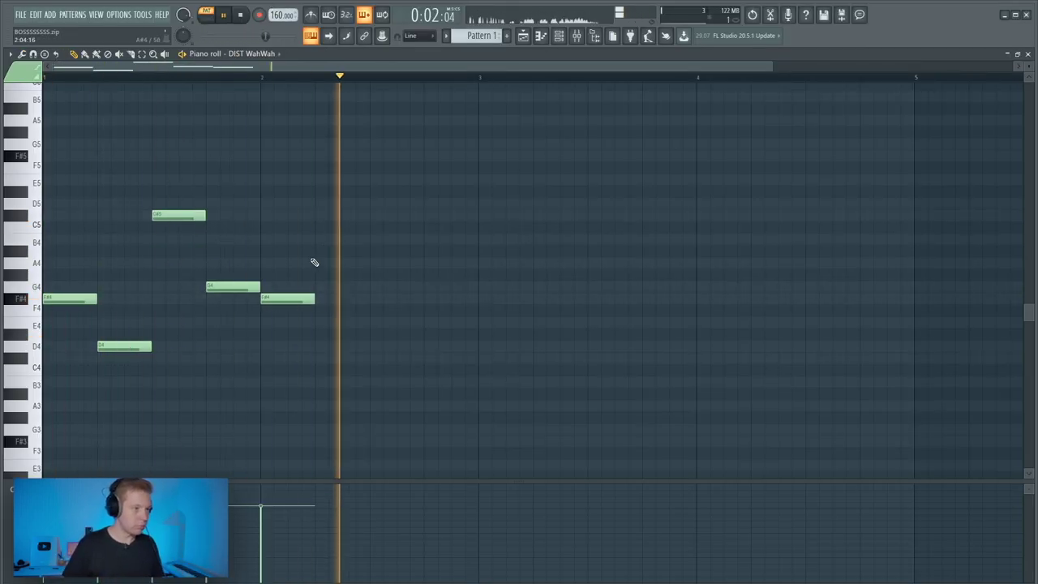
left_click(320, 358)
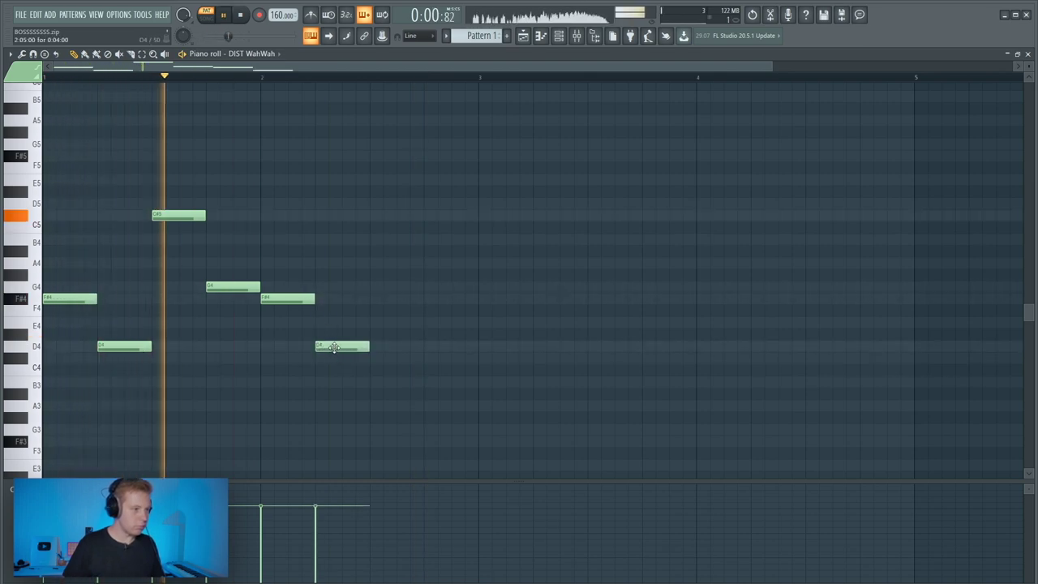
left_click(382, 203)
left_click(450, 347)
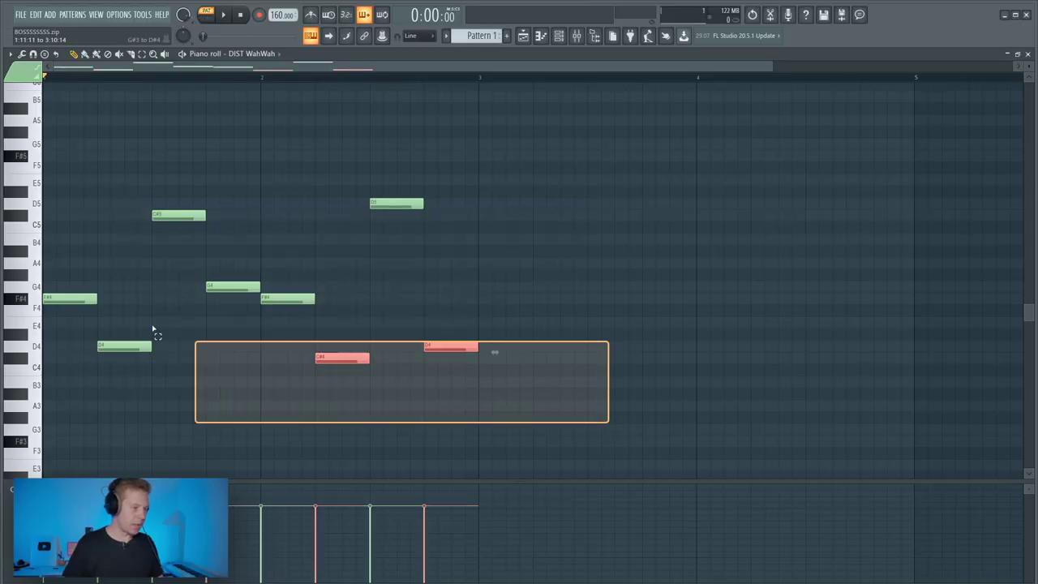
Duplicate the two-bar melody until it fills eight bars.
key("ctrl+b")
key("ctrl+b")
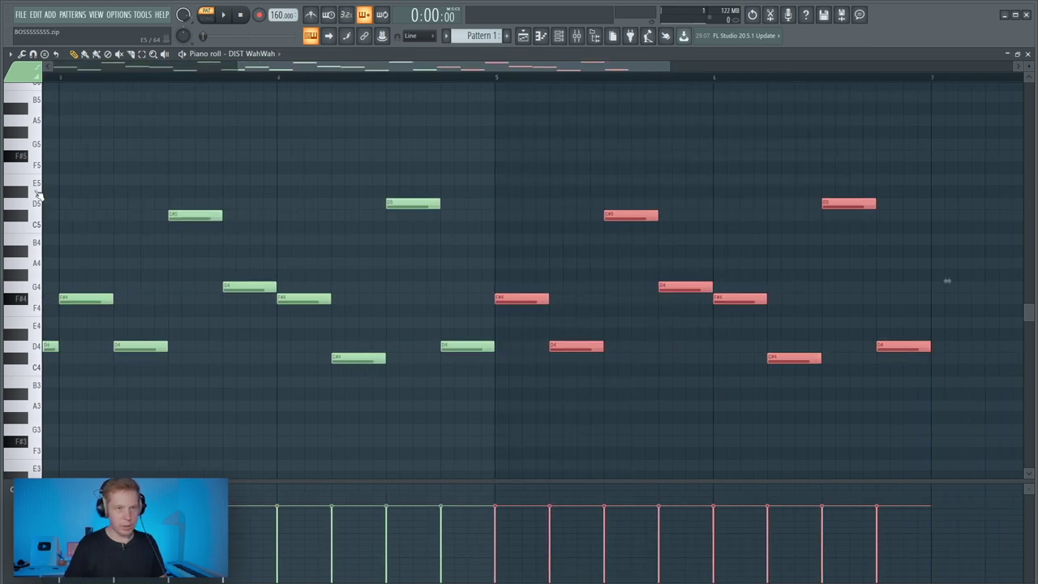
key("ctrl+b")
right_click(589, 458, "ctrl")
Select all notes except the final D4, lengthen them slightly so they overlap, and clear the selection.
left_click_drag(915, 138, 50, 480, "ctrl")
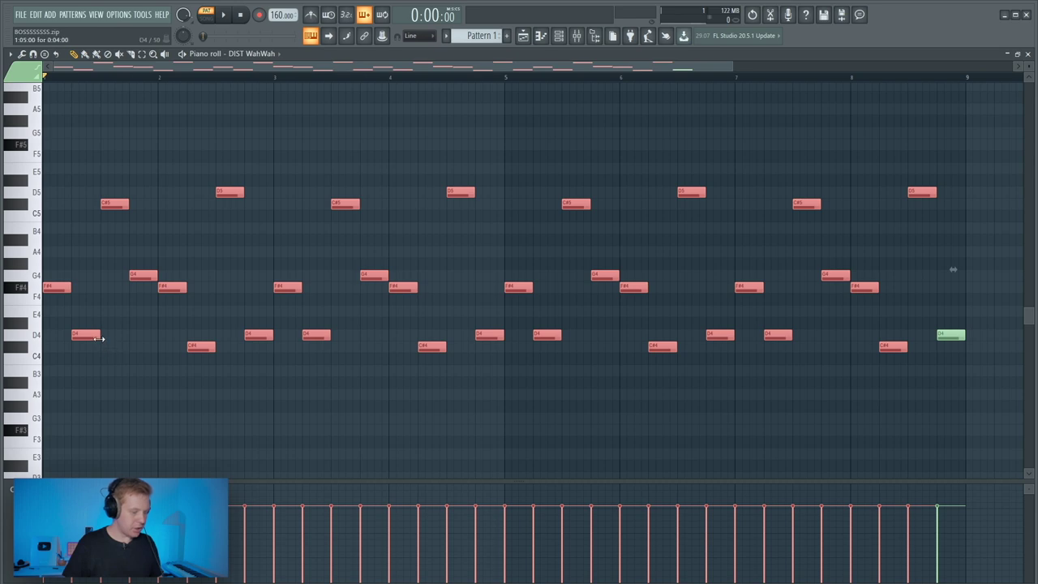
left_click_drag(101, 339, 103, 339)
left_click(124, 391, "ctrl")
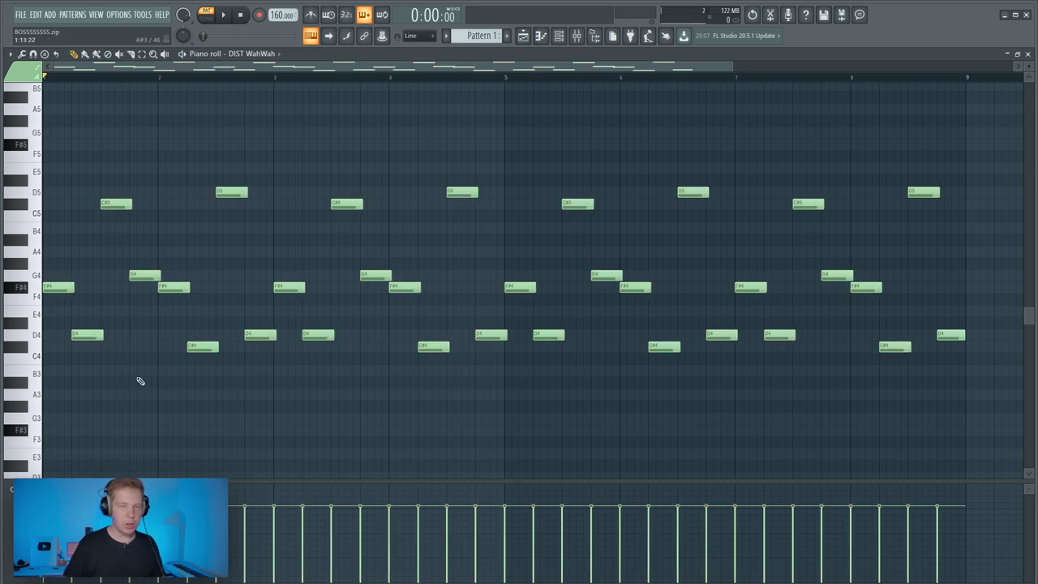
Play back the guitar melody to check how it sounds.
key("space")
key("space")
key("space")
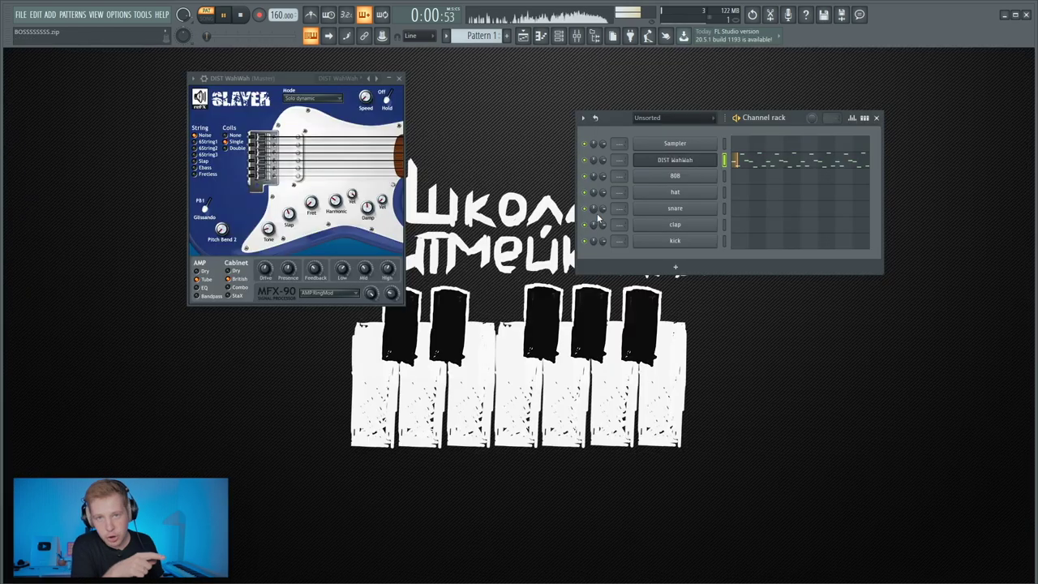
key("space")
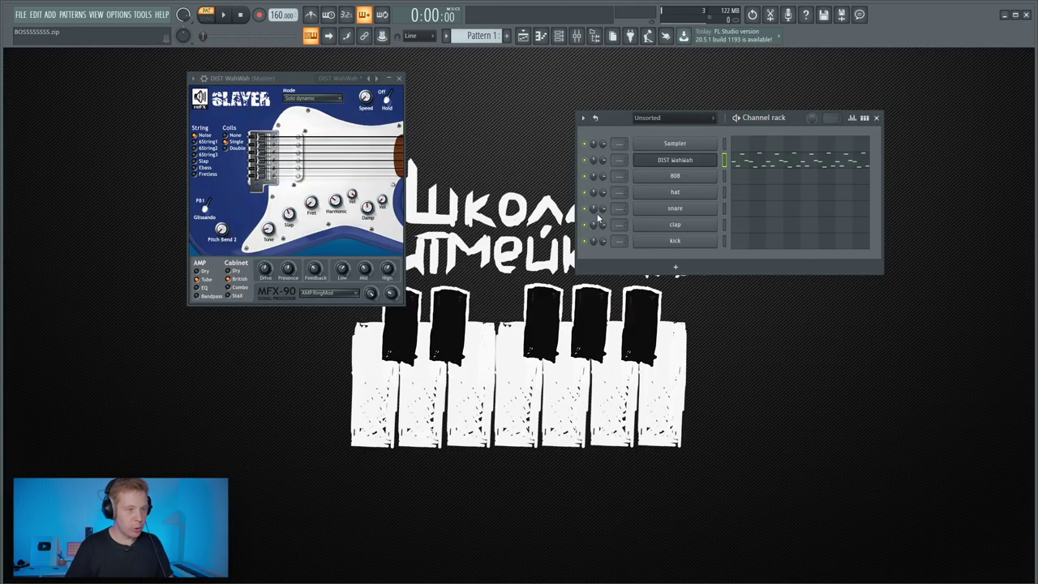
Route the DIST WahWah channel to mixer track 6 and load HalfTime-64bit into that track's effect slot 3.
left_click_drag(613, 160, 613, 146)
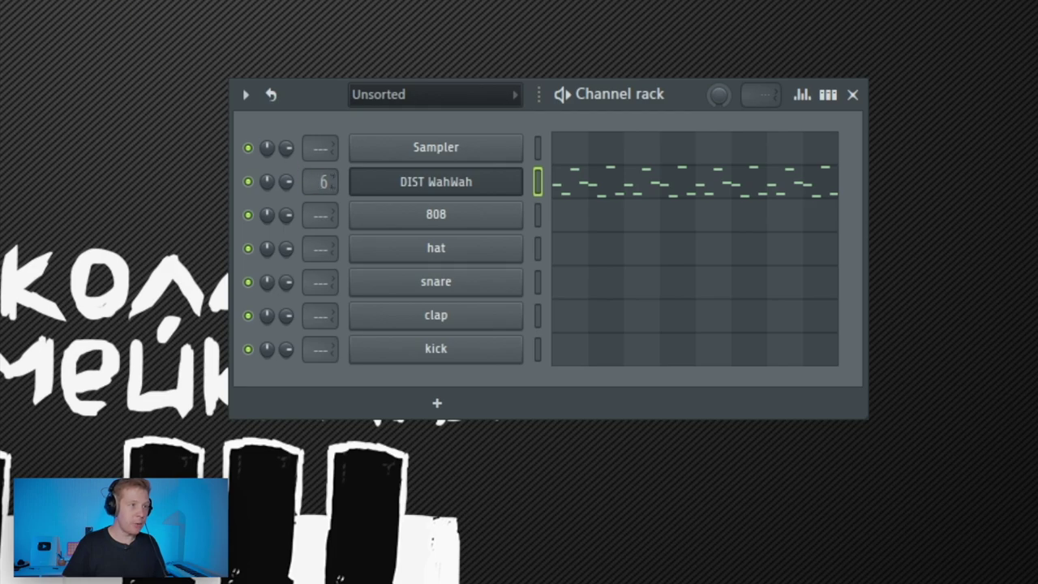
key("F9")
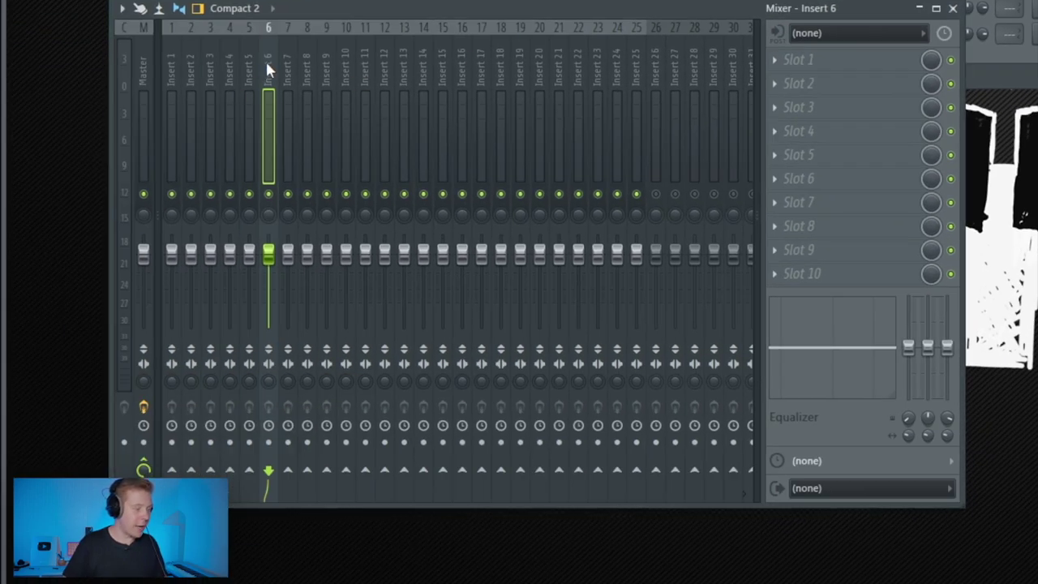
left_click(799, 107)
mouse_move(812, 130)
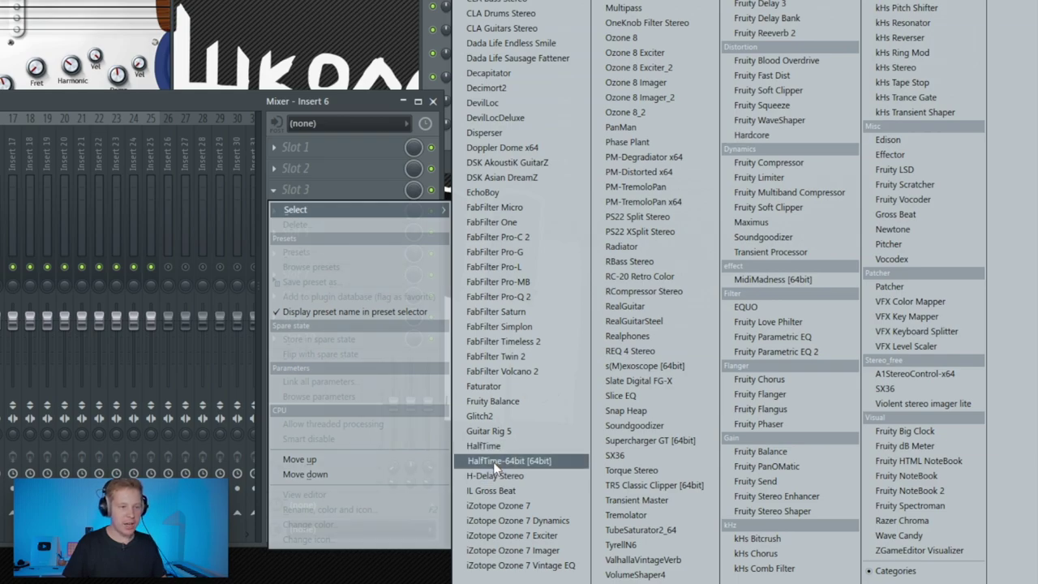
left_click(491, 461)
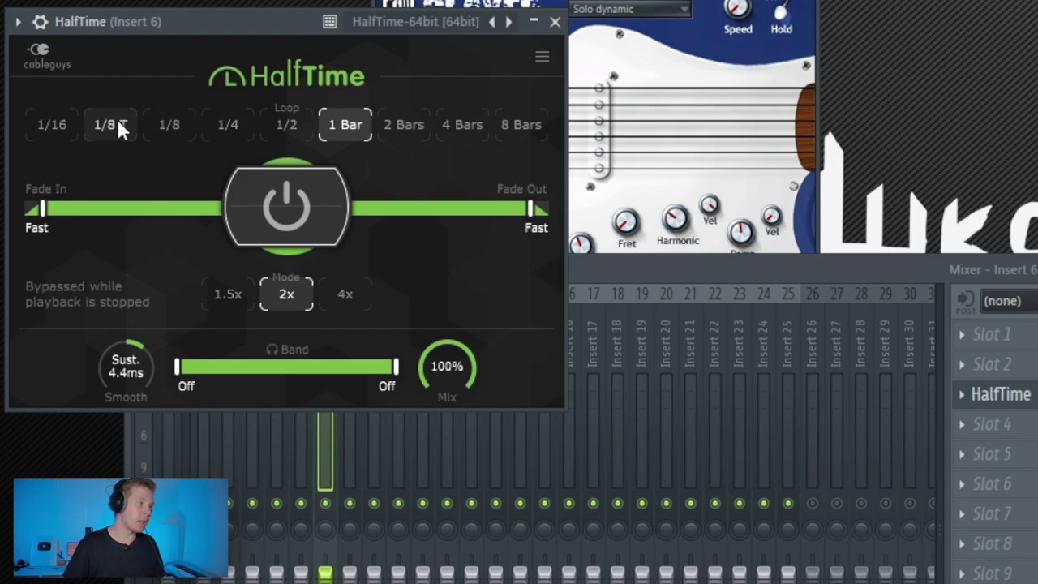
Set the HalfTime loop length to 1/8 and audition the melody with the effect.
left_click(173, 133)
key("space")
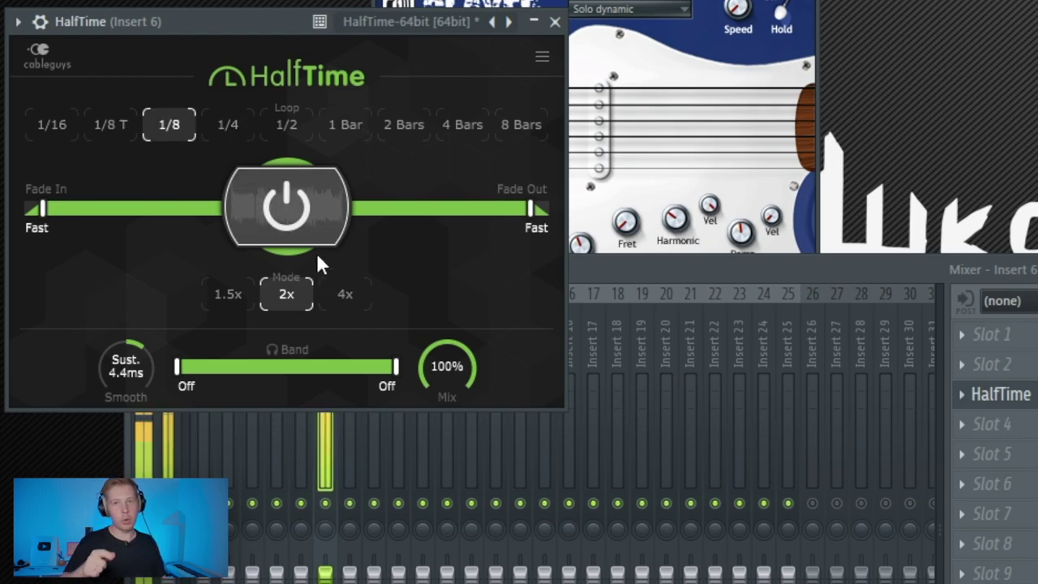
key("space")
Load Fruity Reeverb 2 into effect slot 4 of mixer track 6 and apply its low_rev preset.
left_click(993, 423)
mouse_move(1022, 438)
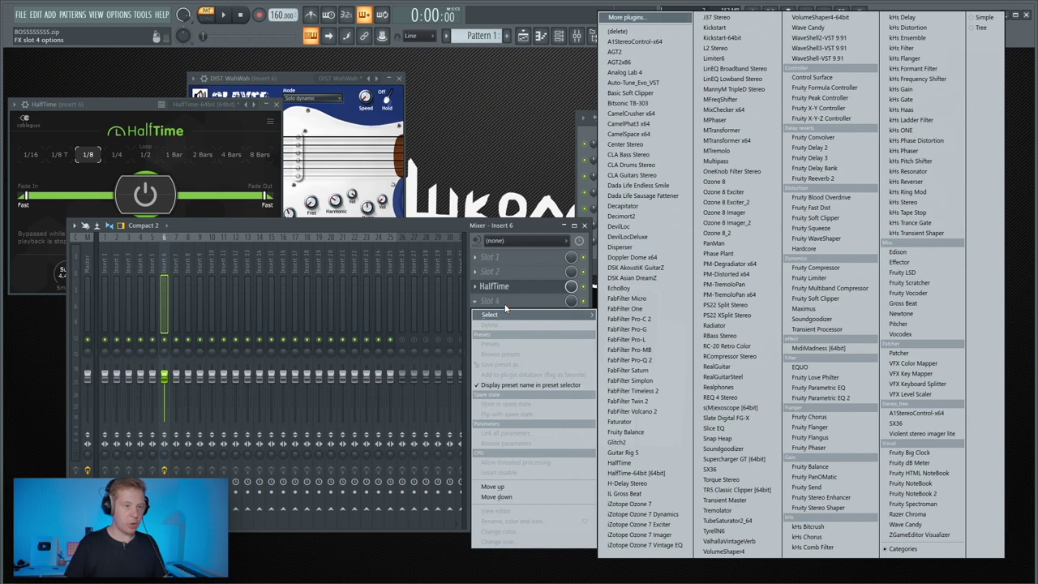
left_click(842, 178)
left_click(283, 118)
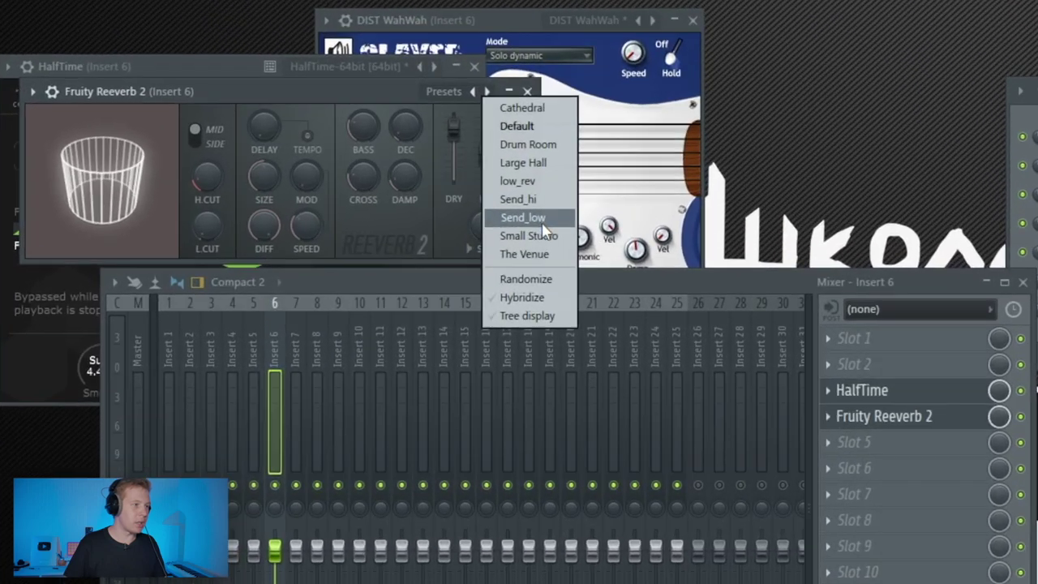
left_click(518, 181)
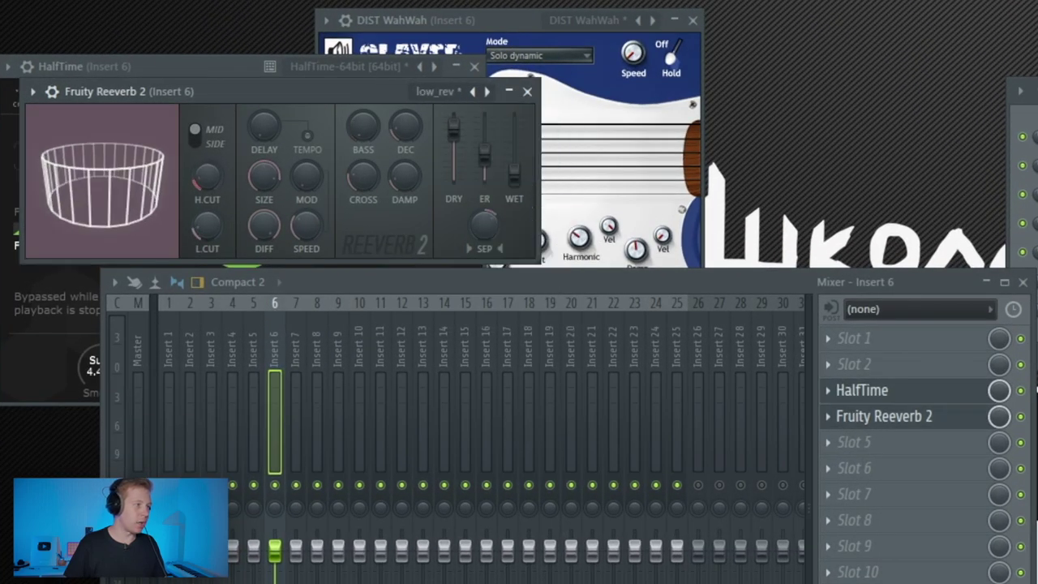
Increase the reverb's room size and wet level, audition the melody, and close the reverb window.
left_click_drag(307, 176, 307, 192)
left_click_drag(516, 176, 516, 168)
key("space")
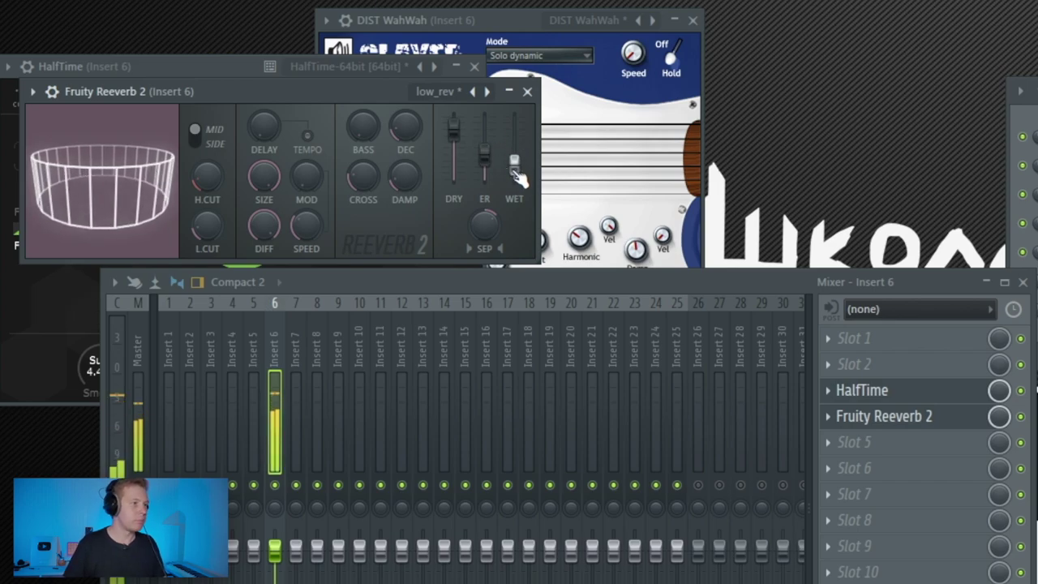
left_click(528, 92)
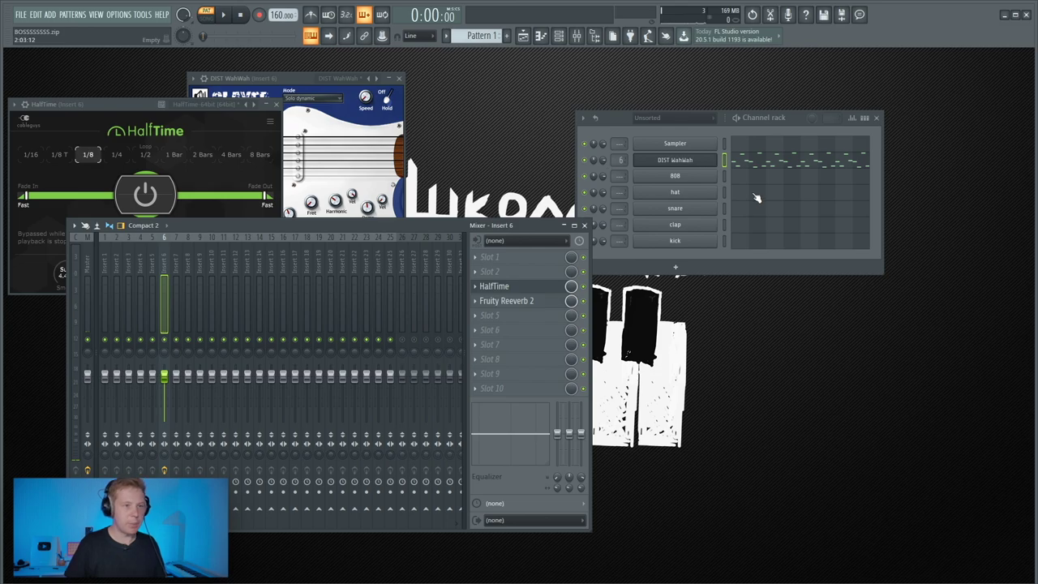
In the 808 channel's sample settings, shorten the sample length and adjust its fade-out.
left_click(685, 177)
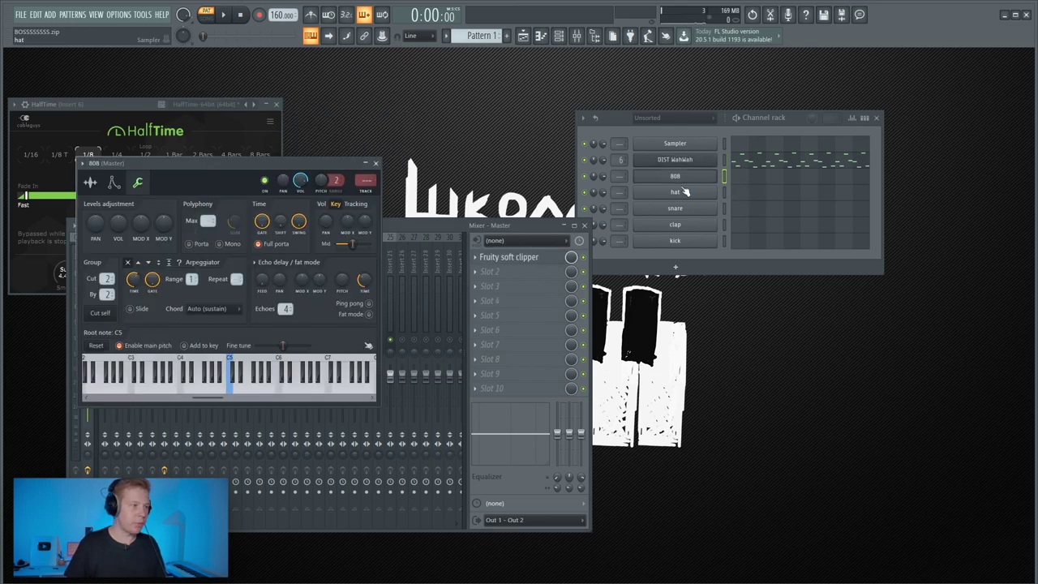
left_click(100, 182)
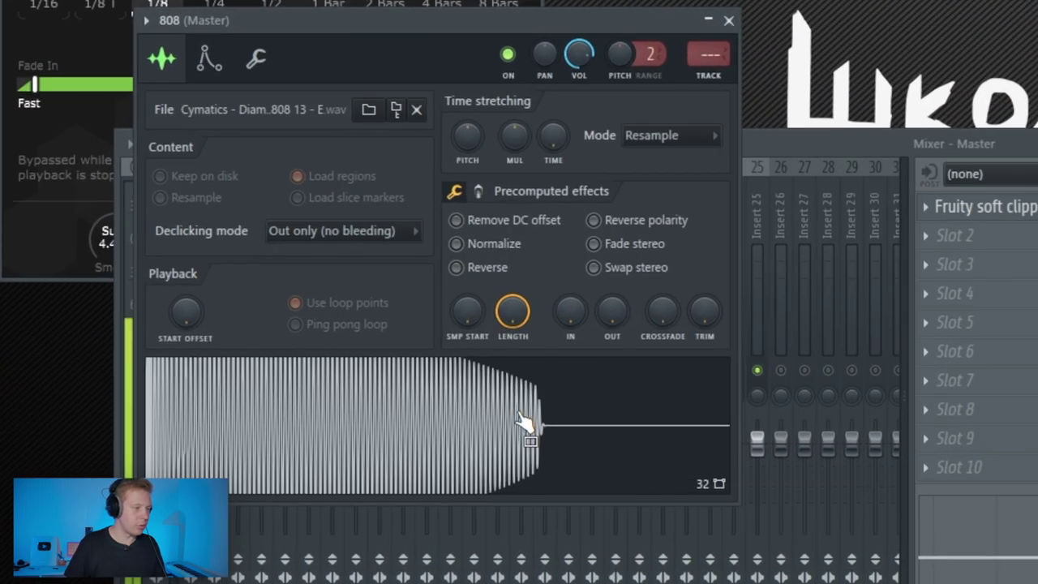
left_click_drag(505, 315, 523, 331)
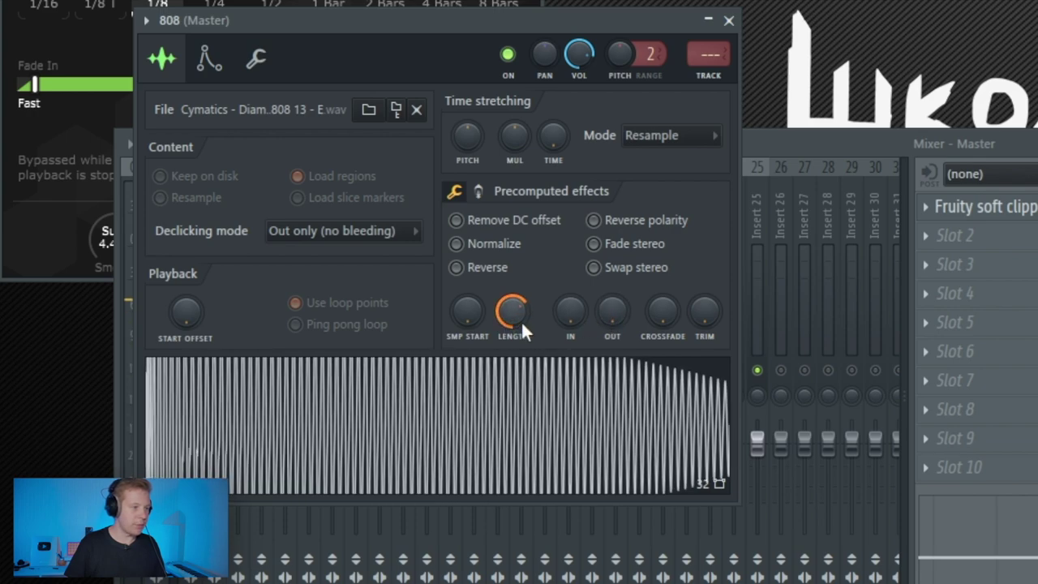
left_click_drag(612, 310, 614, 317)
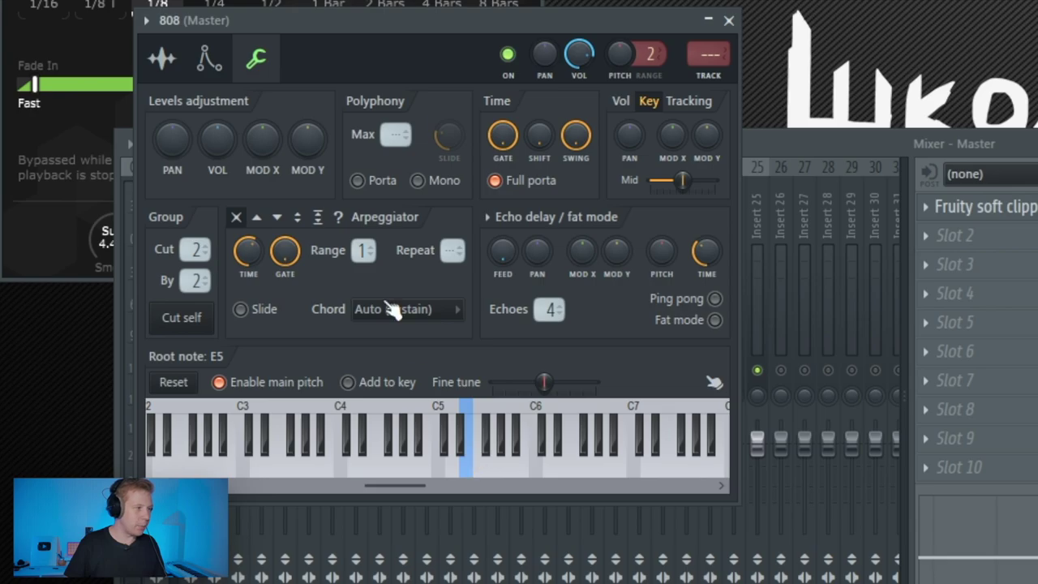
Place an F#5 note in bar 1, then C#5 and D6 notes in bar 2 of the 808's piano roll.
left_click(163, 58)
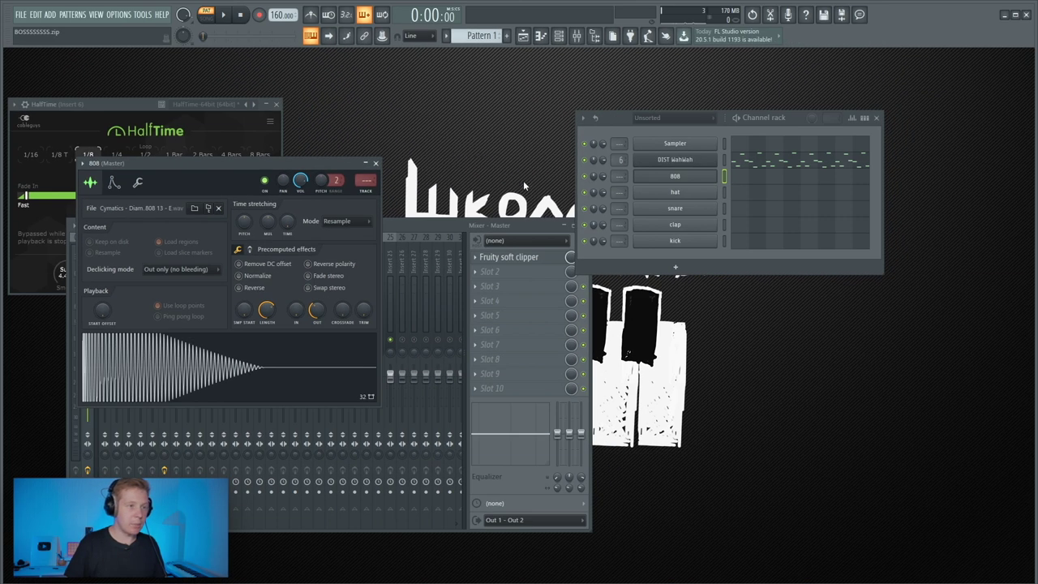
left_click(747, 177)
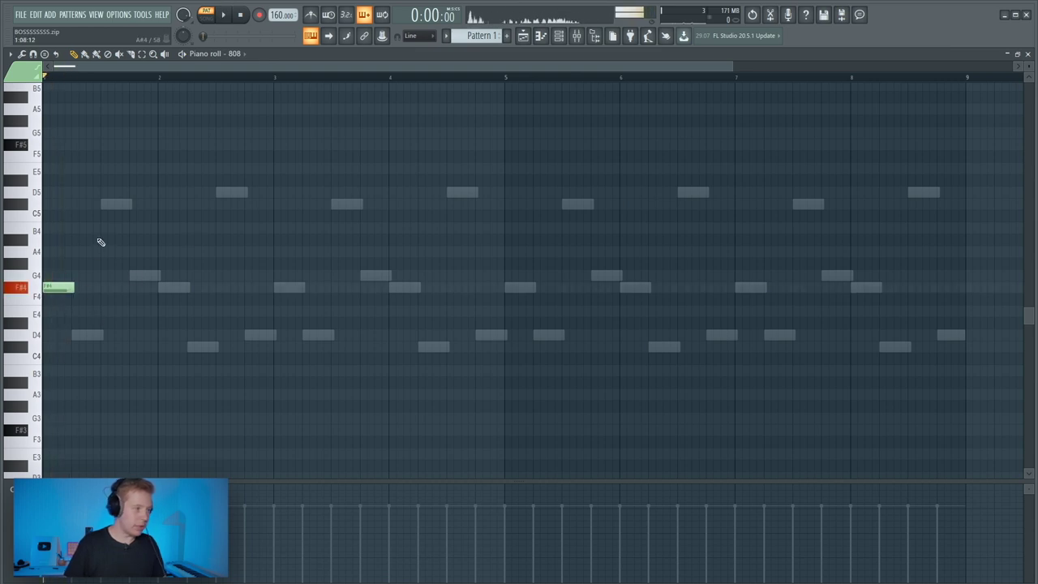
key("space")
scroll(154, 190, "up", 2)
key("space")
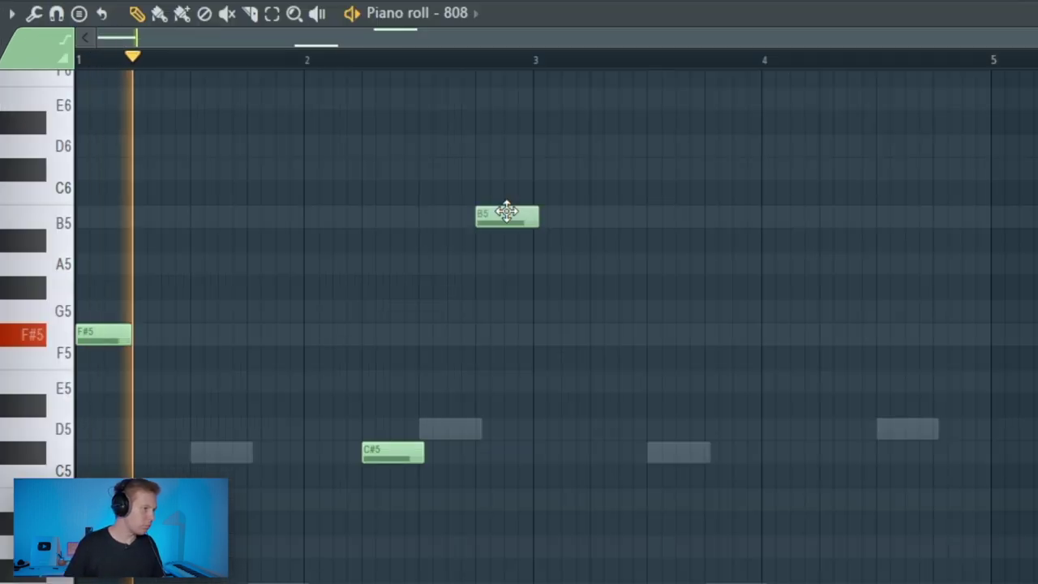
left_click_drag(507, 212, 484, 148)
key("space")
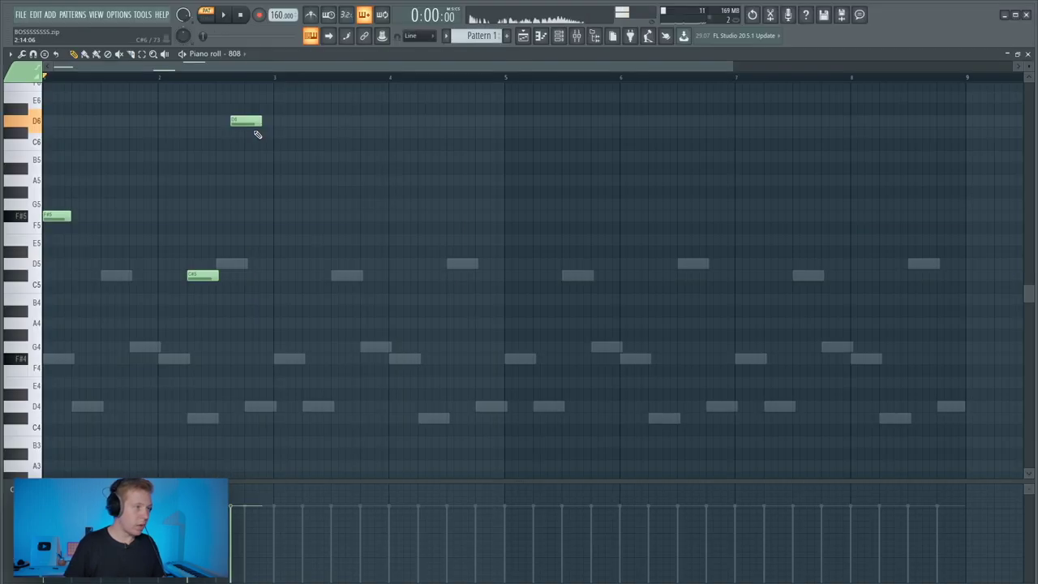
Extend the 808 notes so each reaches the next, and repeat the two-bar phrase in bars 3 and 4.
key("ctrl+a")
key("ctrl+l")
left_click_drag(56, 221, 284, 220)
left_click(294, 258)
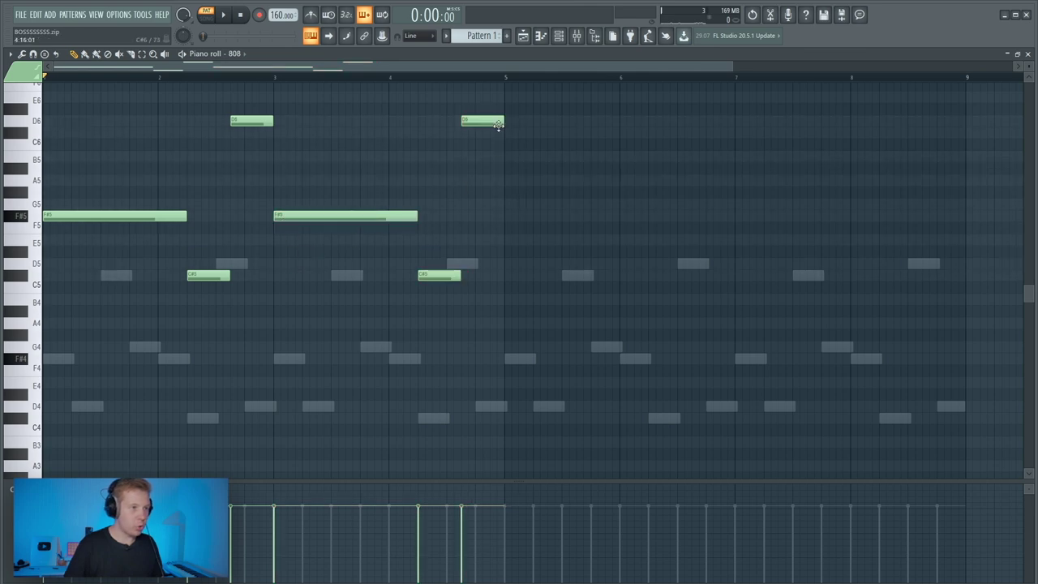
Split bar 4's D6 note into two parts, add a short D5 slide note under the second part, and audition bar 4.
left_click_drag(498, 126, 479, 125)
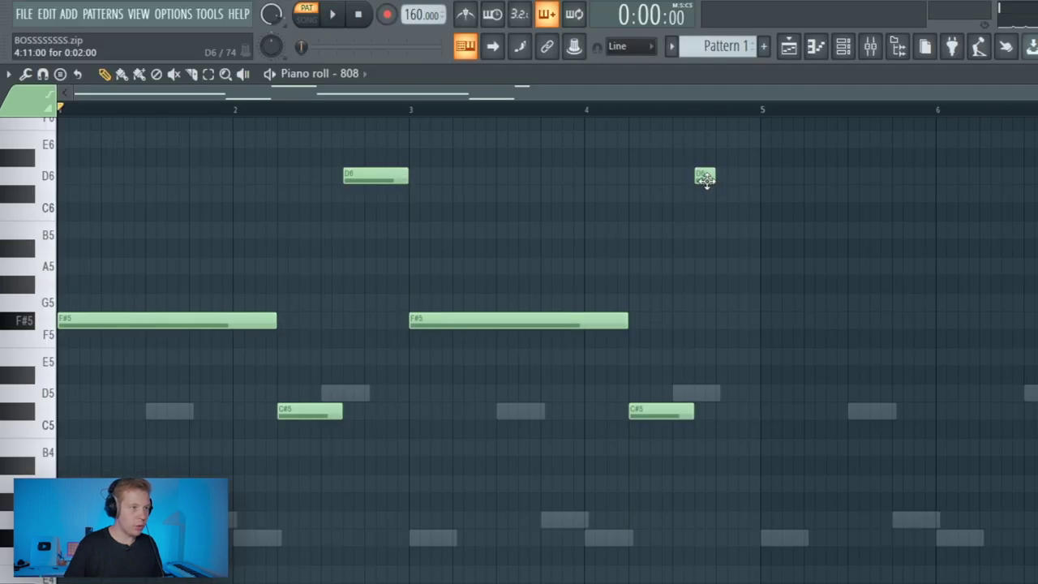
left_click_drag(707, 180, 760, 178)
left_click_drag(742, 177, 738, 393)
double_click(732, 285)
left_click(692, 415)
left_click(864, 524)
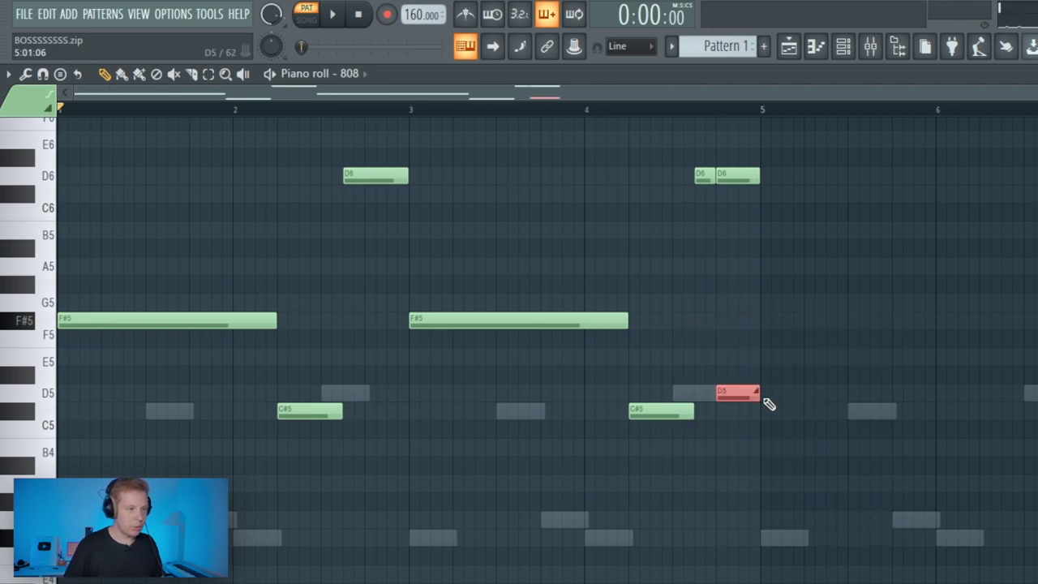
left_click_drag(759, 395, 738, 394)
left_click(589, 109)
key("space")
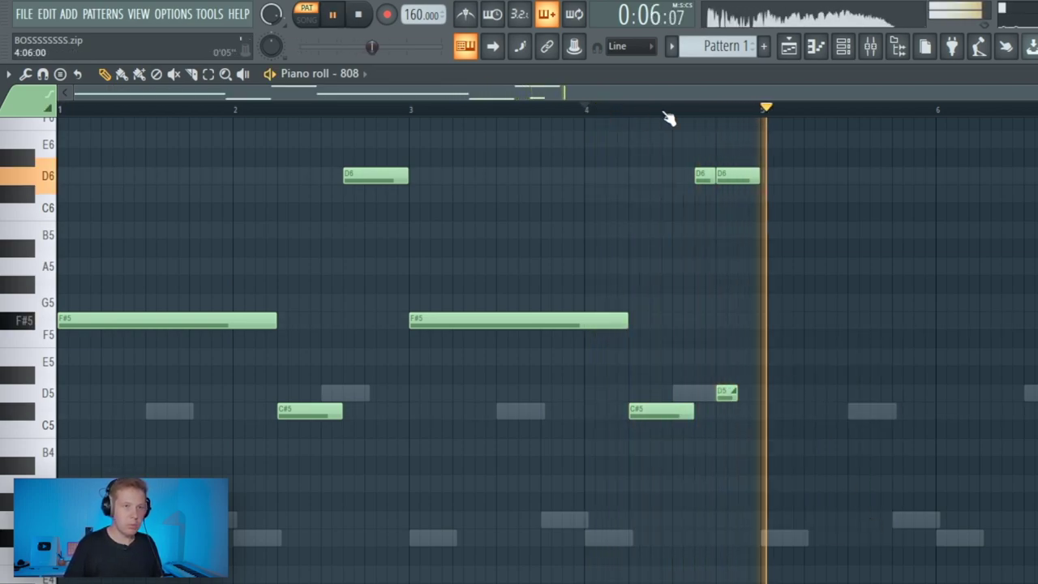
key("space")
Lower the melody's fader on mixer track 6 and route the 808 channel to mixer track 7.
left_click(1029, 54)
key("space")
left_click(420, 227)
key("space")
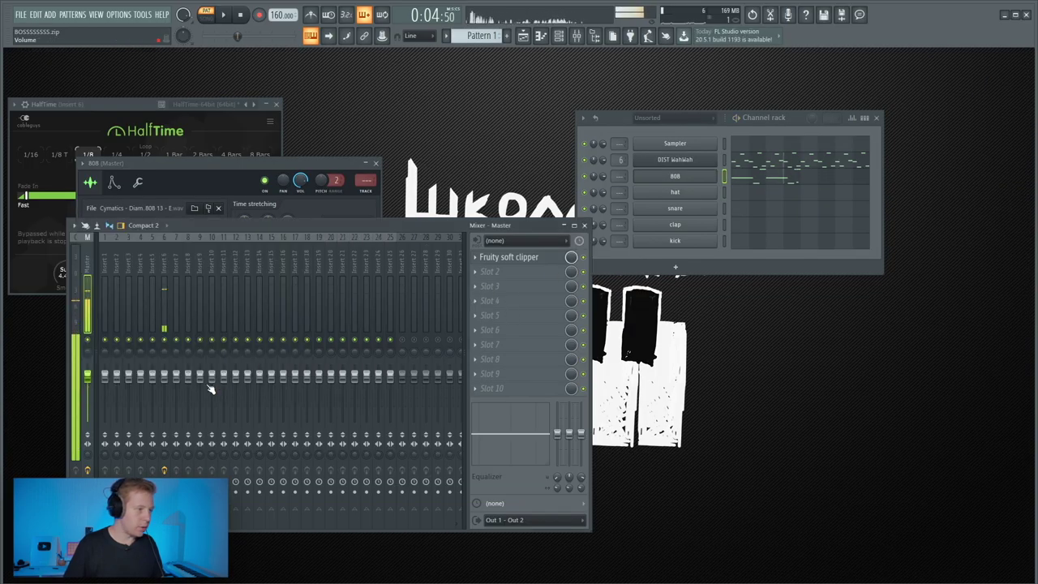
left_click(165, 388)
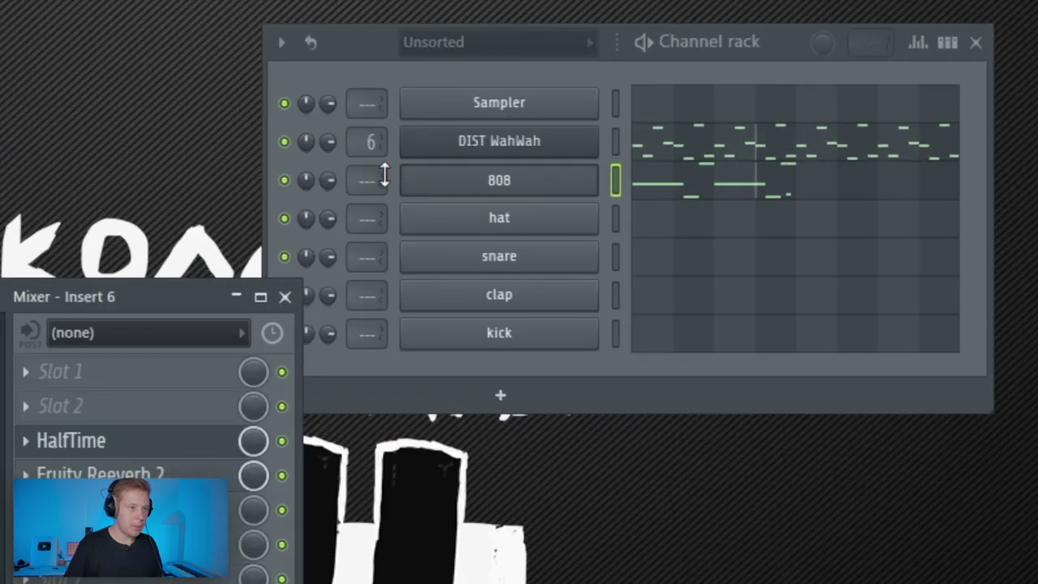
left_click_drag(626, 174, 625, 162)
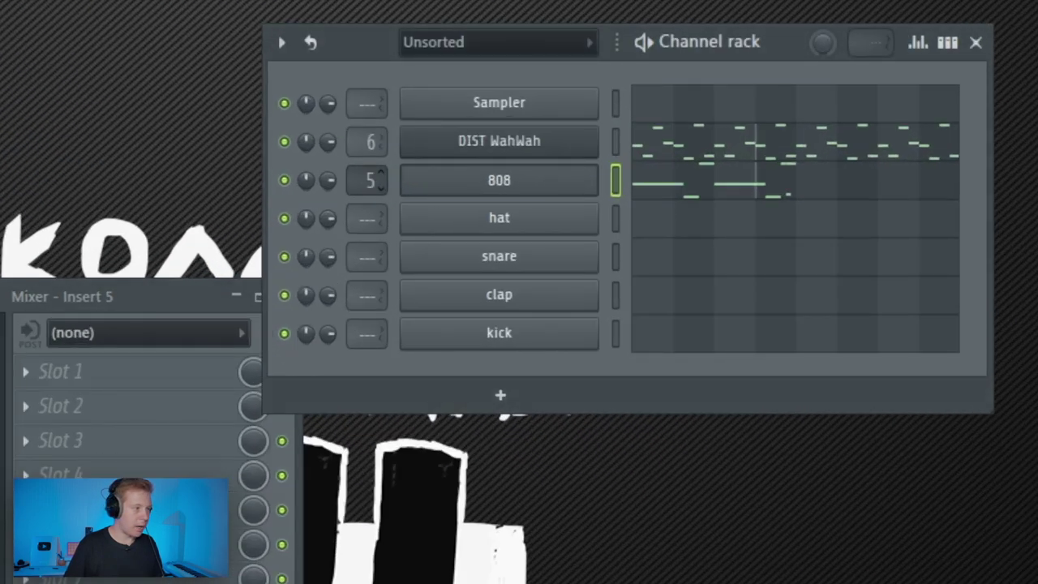
key("space")
key("space")
Duplicate the four-bar 808 line into bars 5 to 8 in its piano roll and play it back.
left_click(708, 190)
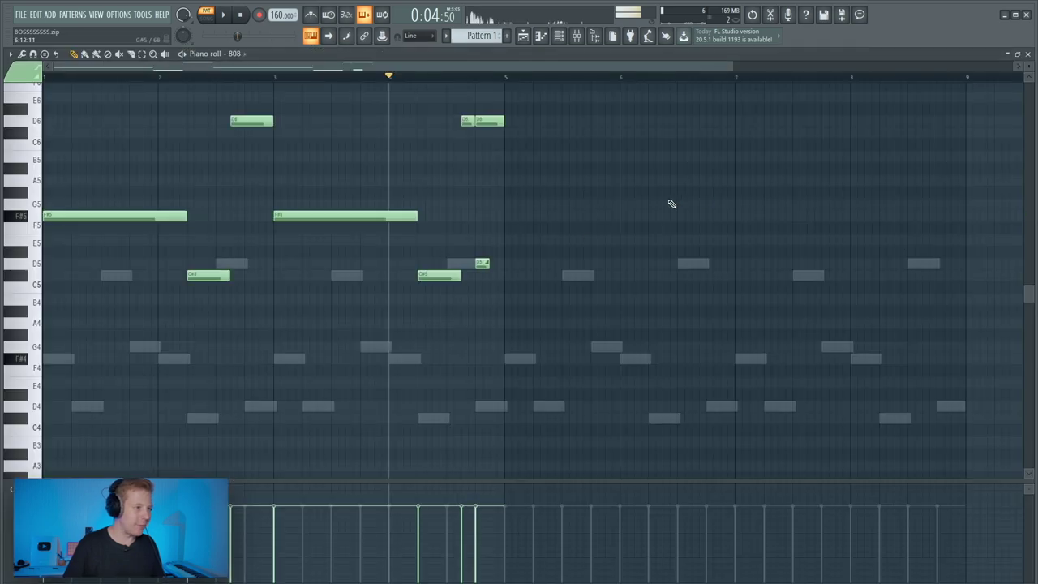
key("ctrl+a")
scroll(120, 128, "up", 1)
mouse_move(66, 231)
left_mouse_down()
mouse_move(550, 244)
mouse_move(523, 246)
left_mouse_up()
key("ctrl+d")
key("space")
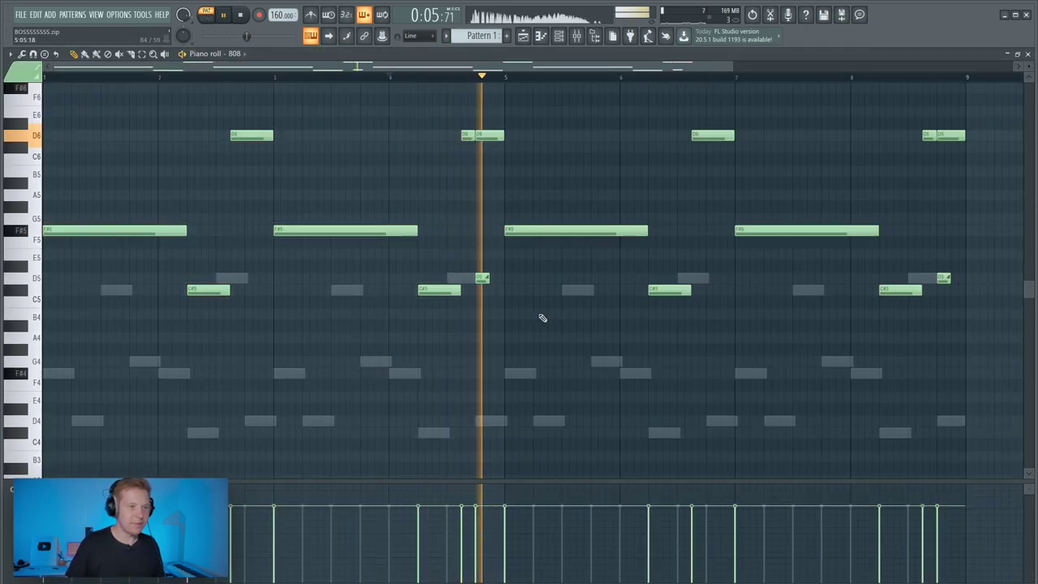
Chop bar 8's C#5 note into three short notes, raise the last one to D5, audition it, and close the piano roll.
scroll(621, 332, "down", 2)
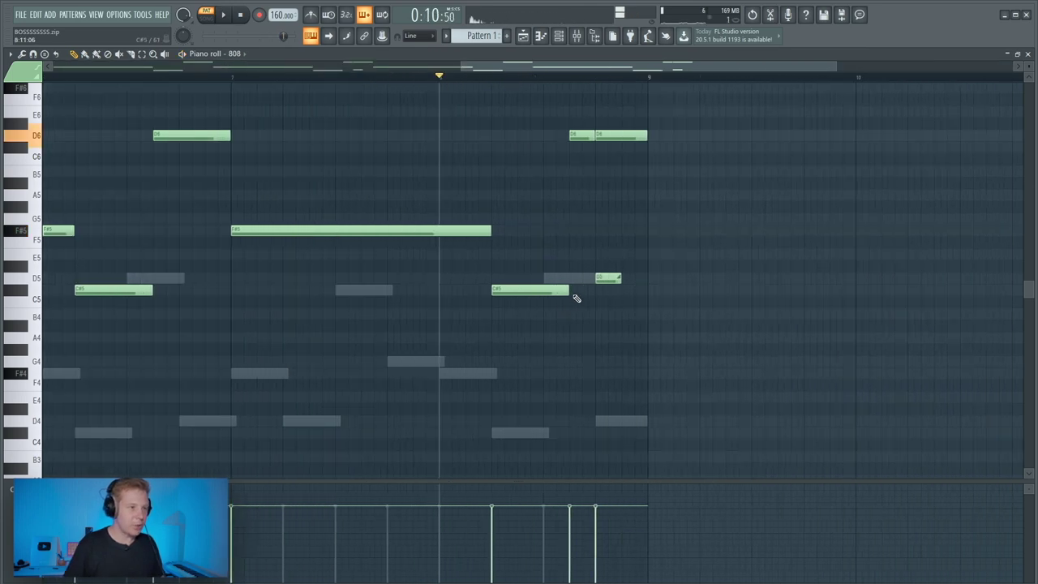
left_click(525, 293)
left_click_drag(552, 293, 554, 281)
key("space")
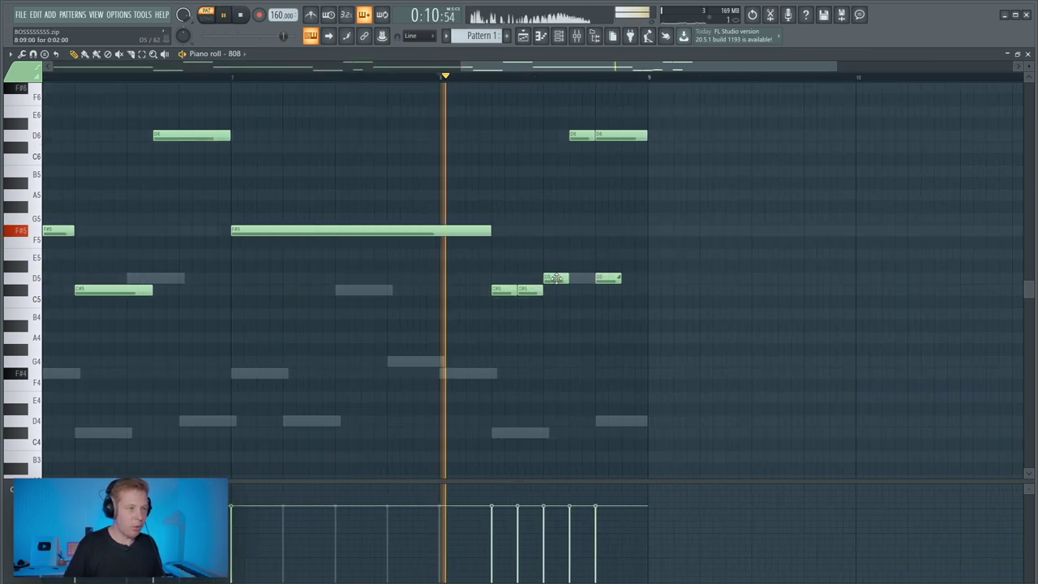
key("space")
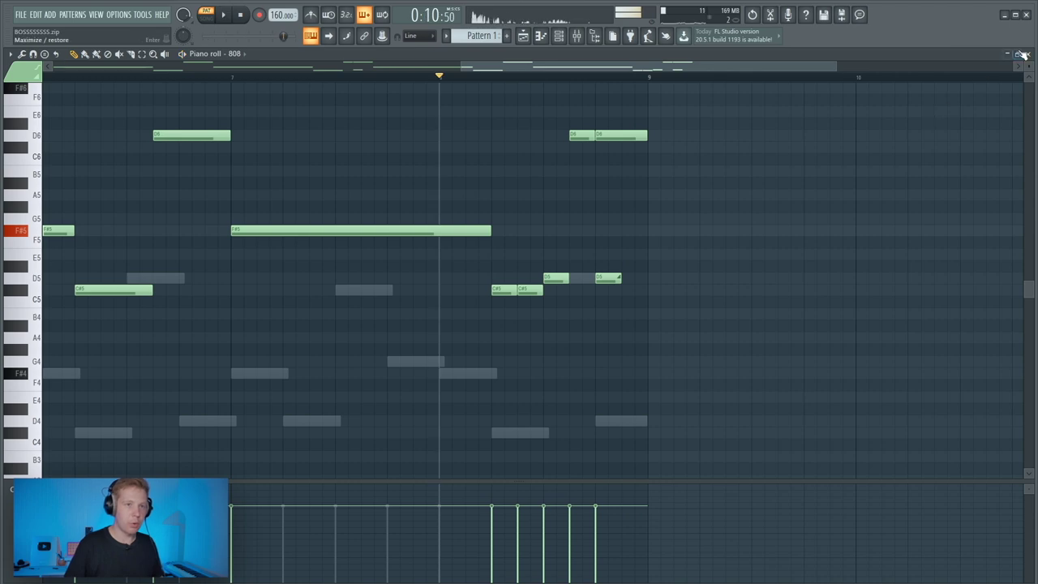
left_click(1028, 54)
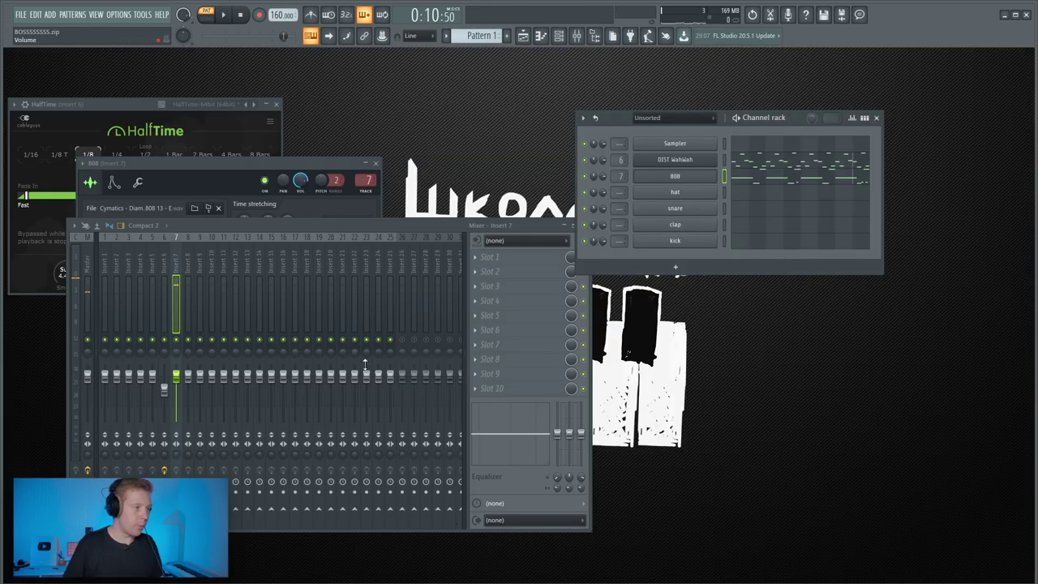
Check the mixer levels during playback, slightly boost the lows in the 808's track 7 equalizer, and raise its fader.
key("space")
key("space")
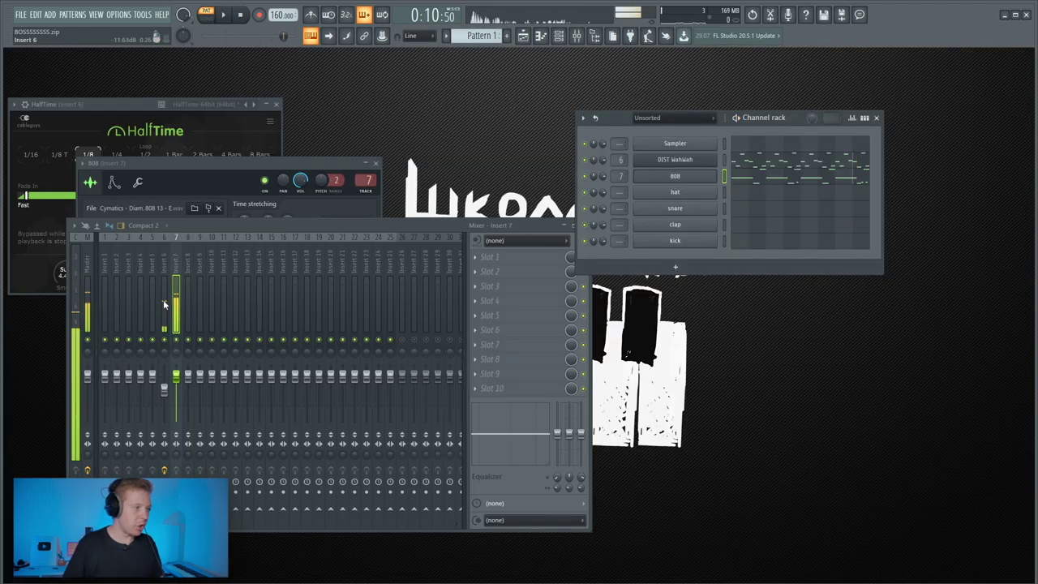
left_click(90, 266)
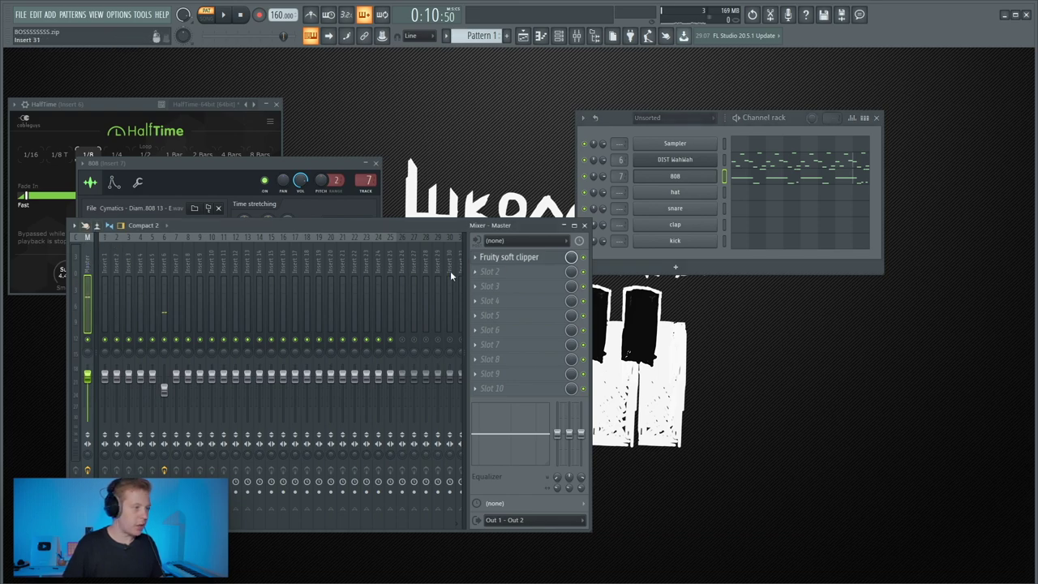
left_click(176, 275)
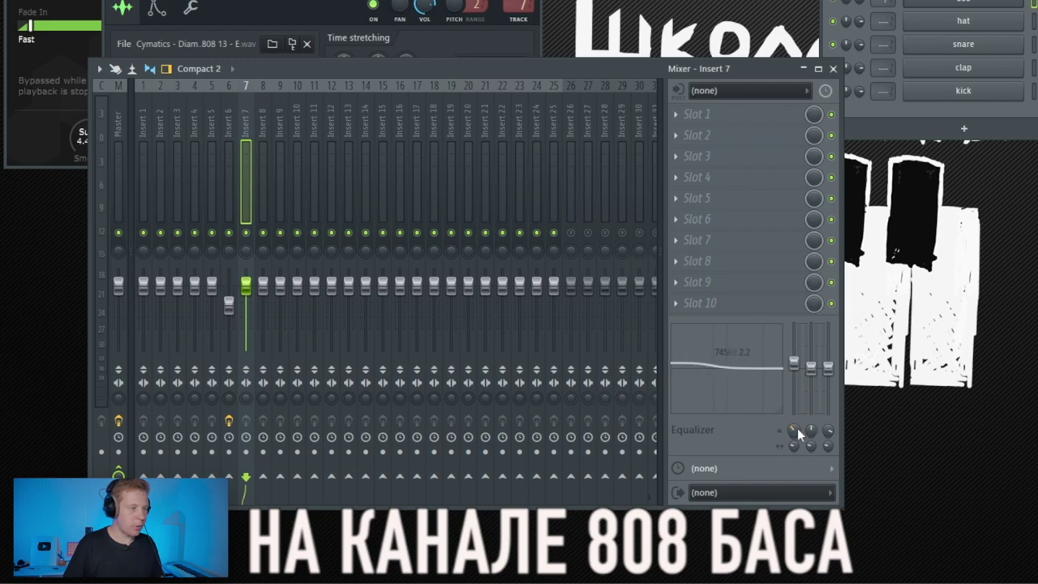
key("space")
left_click_drag(248, 287, 250, 270)
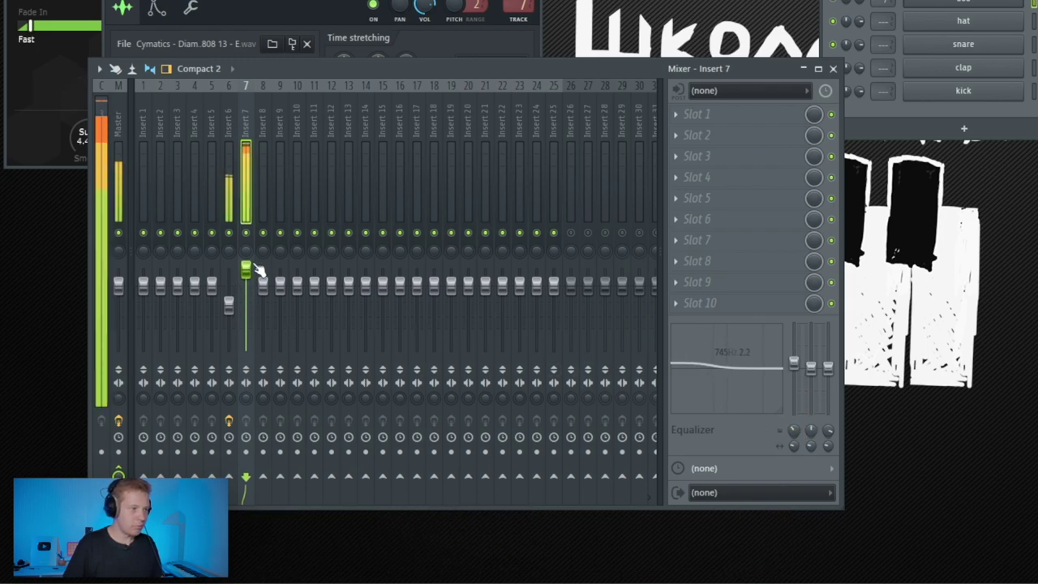
key("space")
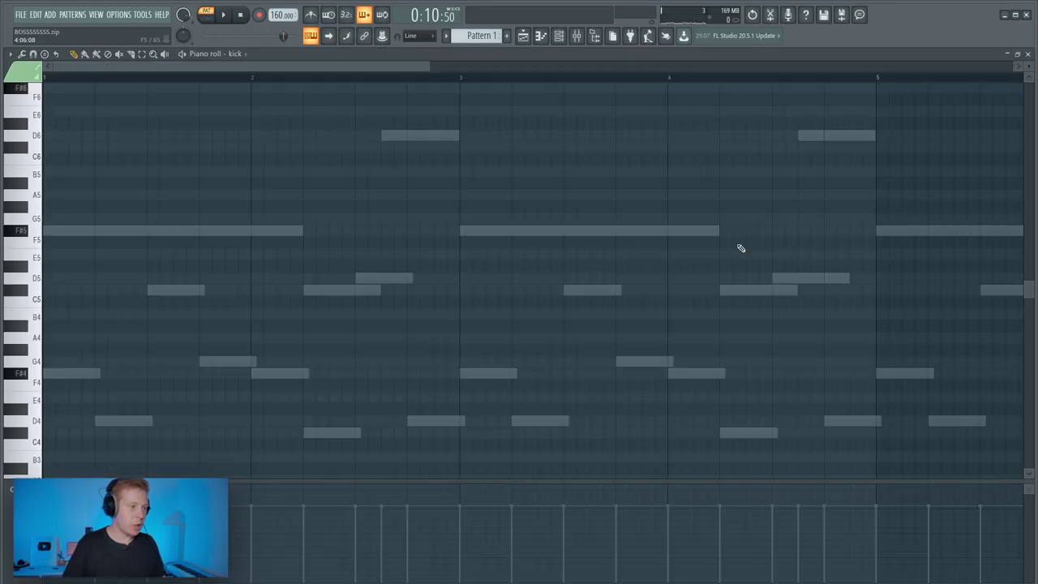
Place C5 kick notes matching the 808 hits in bars 1 and 2, and carry the rhythm on through bar 4.
left_click(138, 275)
left_click_drag(137, 265, 74, 309)
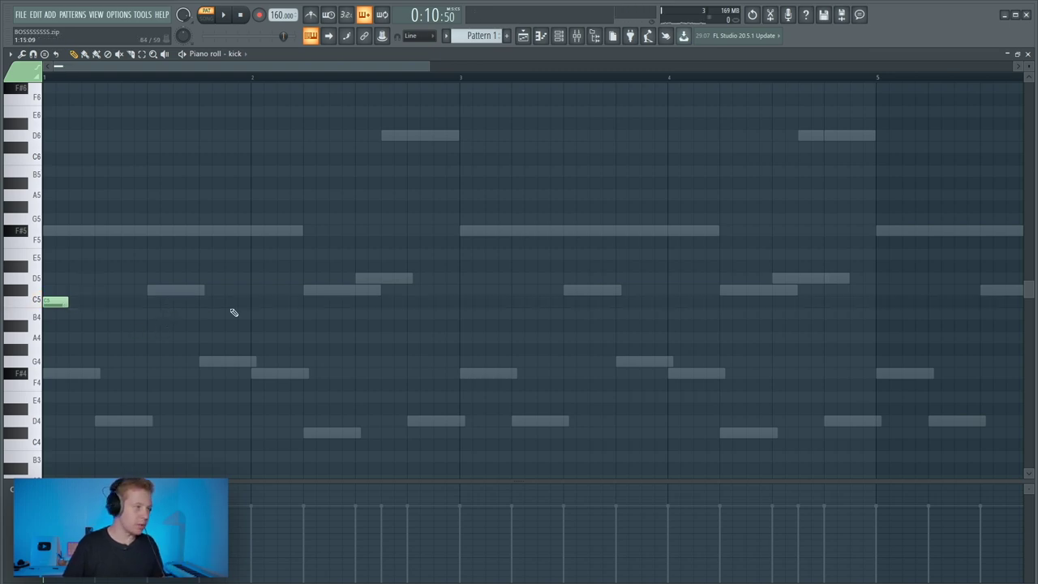
key("space")
left_click(306, 302)
left_click(384, 302)
key("ctrl+b")
key("ctrl+a")
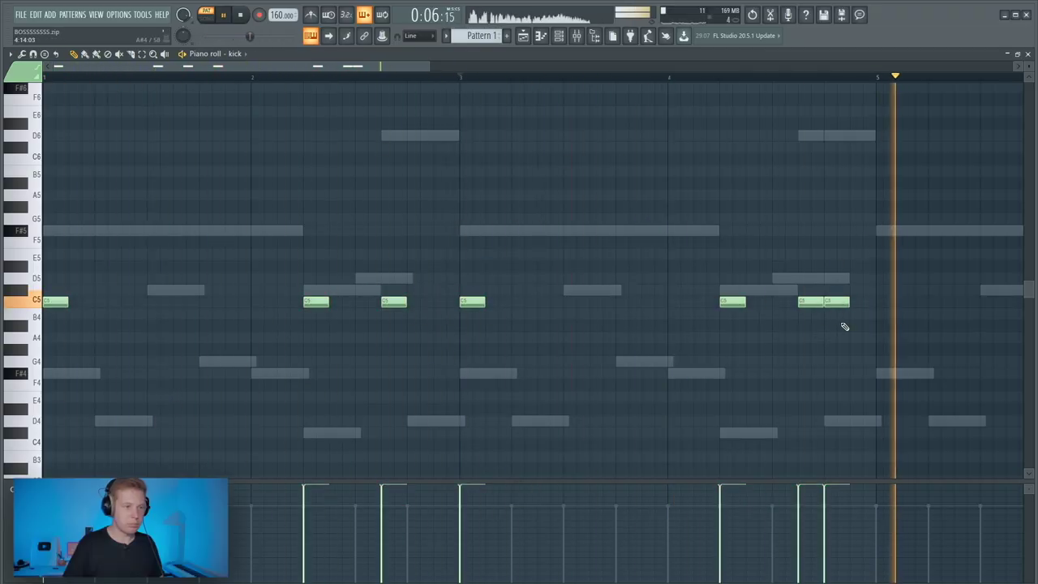
Duplicate the kick notes into bars 5 to 8, add an extra C5 kick in bar 8, and audition it.
key("ctrl+a")
key("space")
key("ctrl+b")
left_click_drag(375, 306, 915, 309)
scroll(819, 388, "down", 5)
scroll(925, 373, "up", 7)
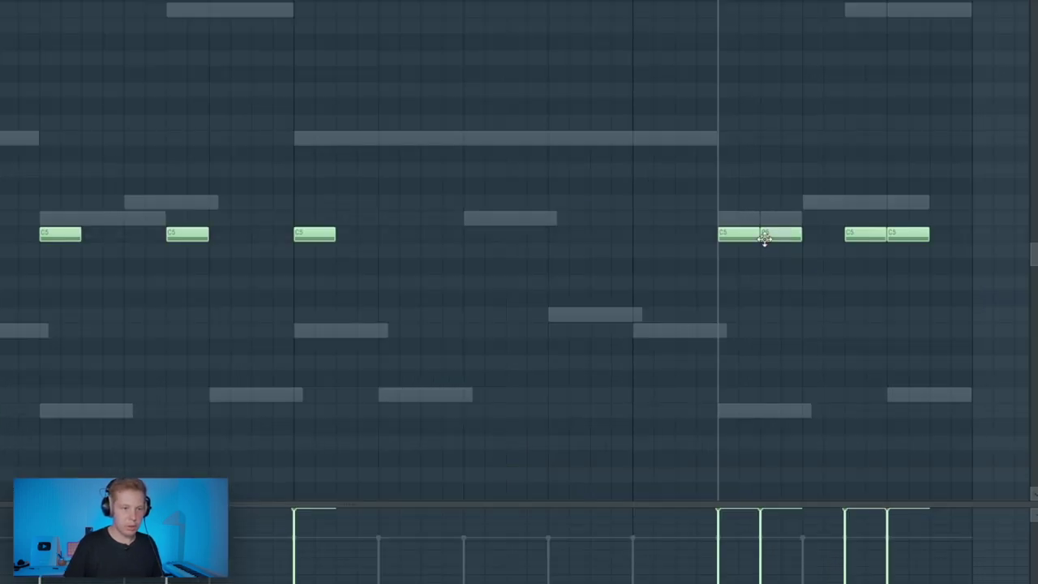
key("space")
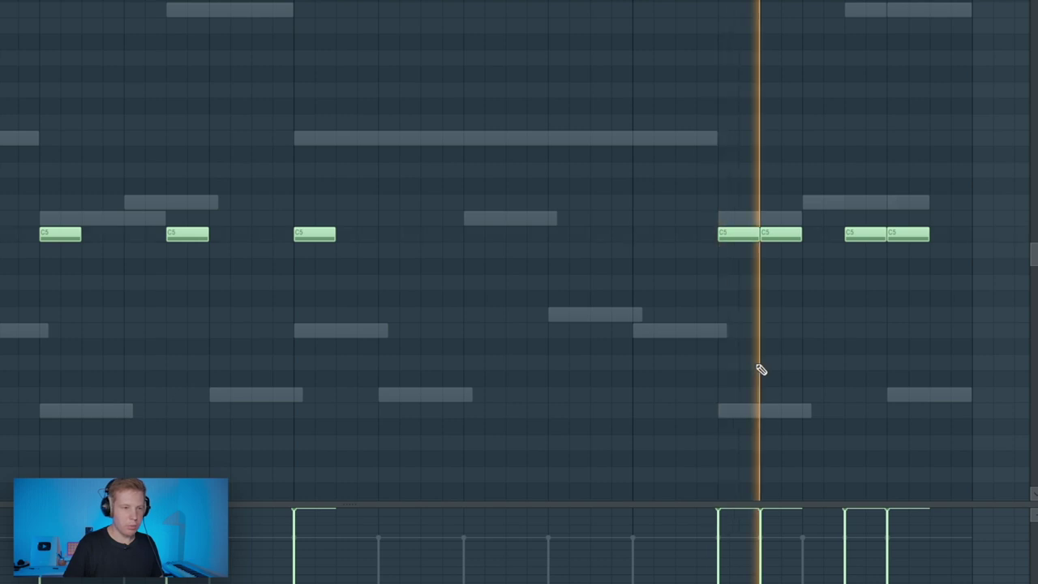
key("space")
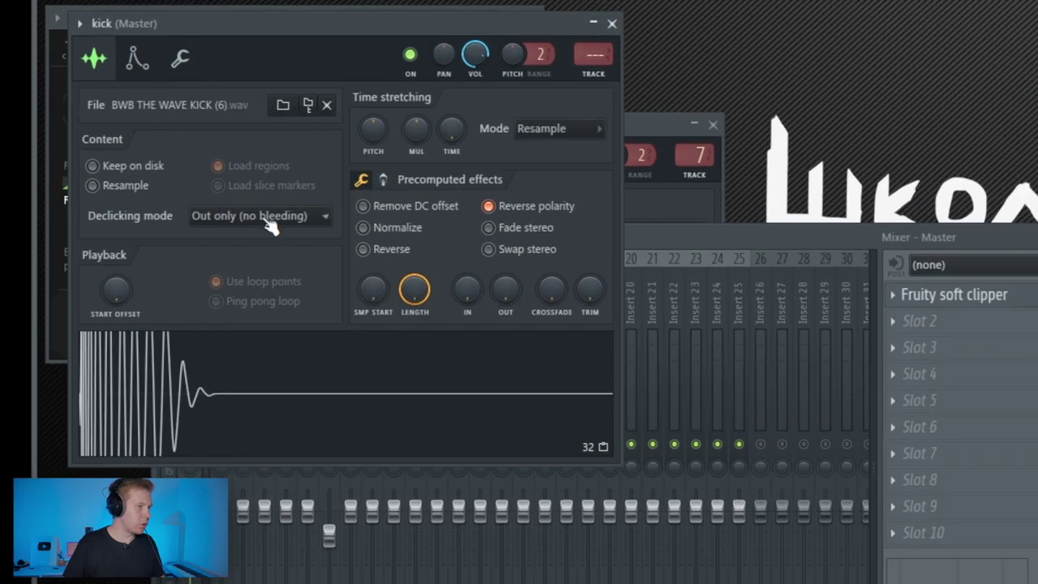
Shorten the kick sample's length in the precomputed effects and route the kick to mixer track 8.
left_click(381, 182)
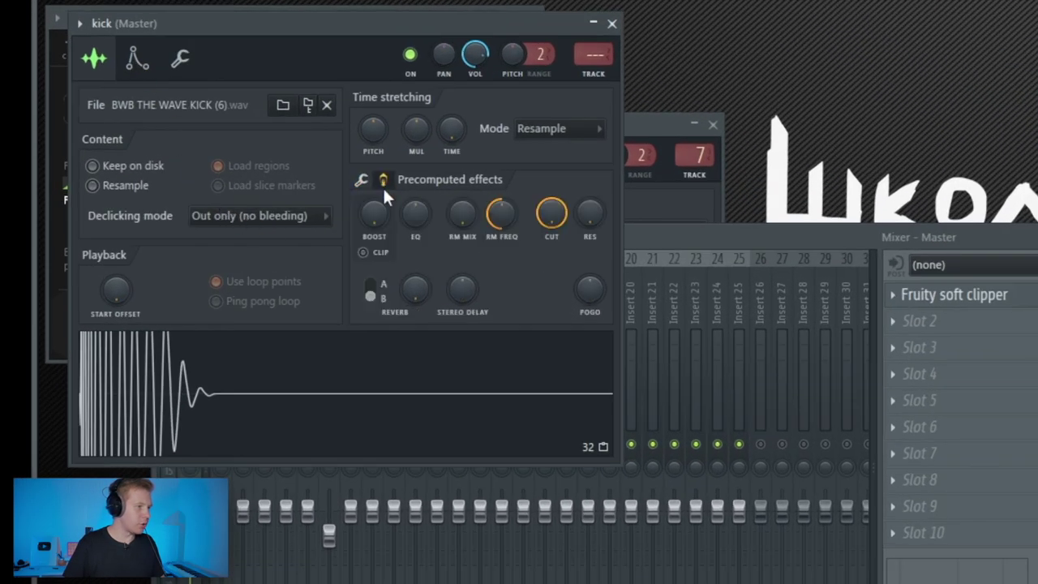
left_click(379, 183)
left_click_drag(424, 290, 425, 333)
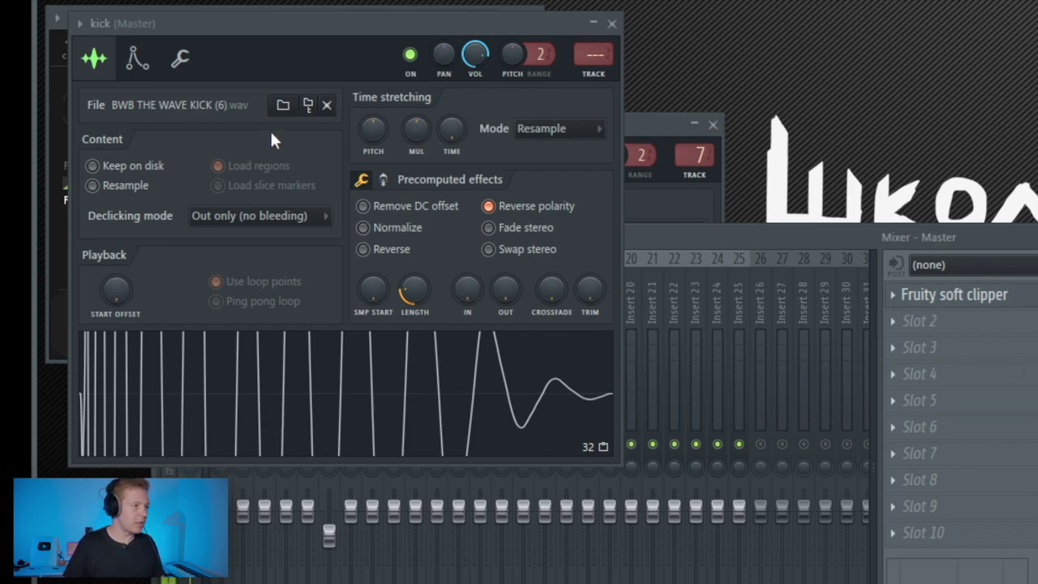
scroll(383, 268, "down", 2)
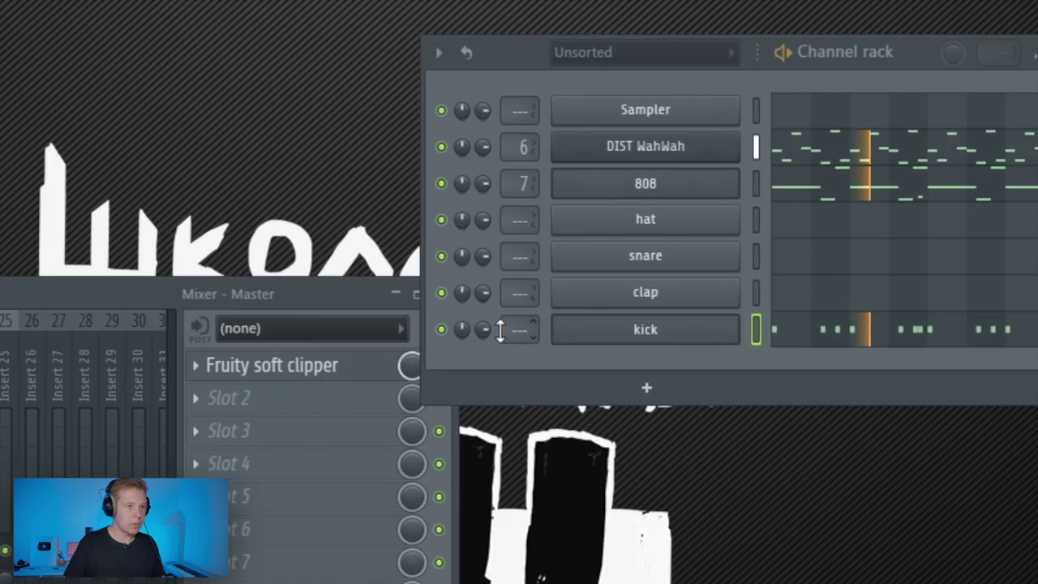
left_click_drag(501, 330, 501, 302)
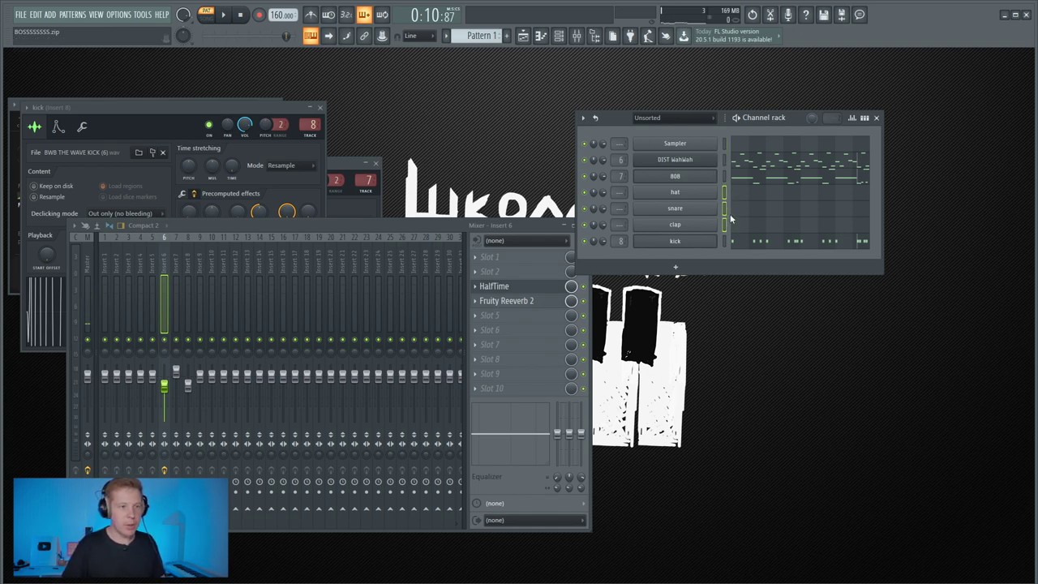
Place C5 snare notes on the third beat of bars 1 and 2 in the snare's piano roll.
left_click(747, 215)
left_click(182, 281)
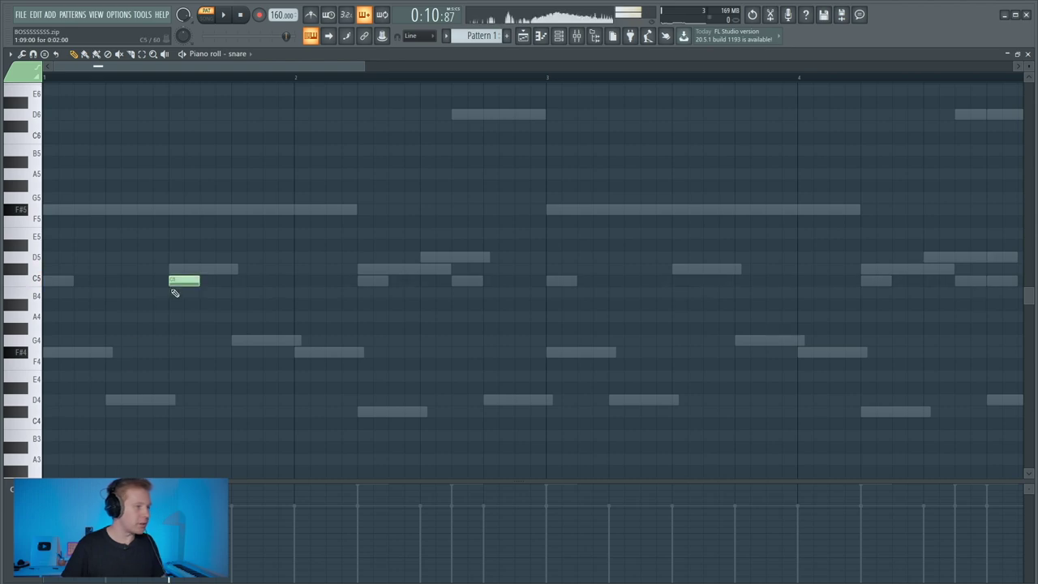
left_click(430, 281)
Repeat the snare hits on the third beat of every bar through bar 8, close the piano roll, and play the pattern.
key("ctrl+a")
key("ctrl+b")
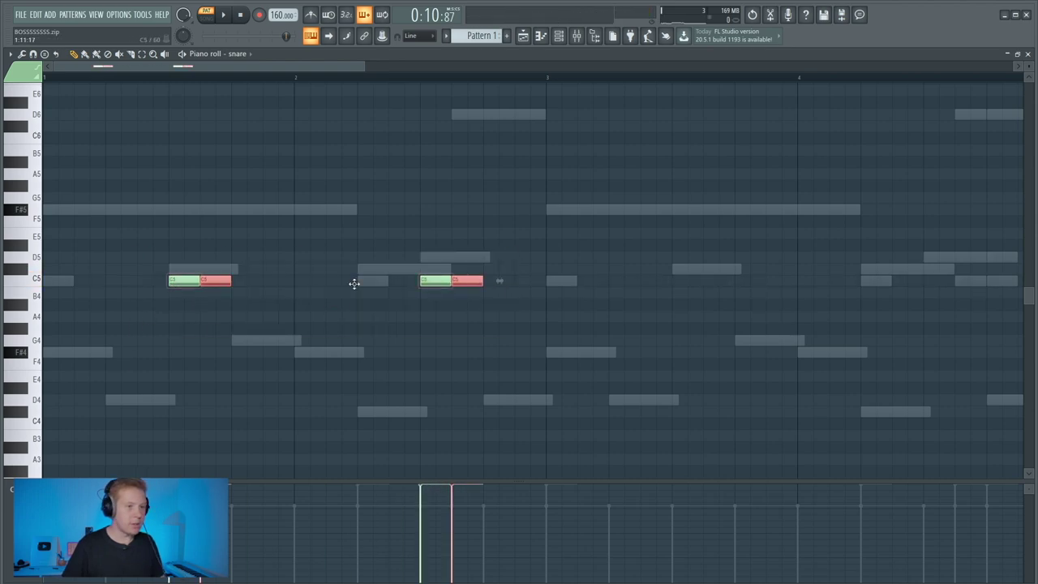
scroll(532, 172, "down", 2)
left_click_drag(506, 78, 42, 77)
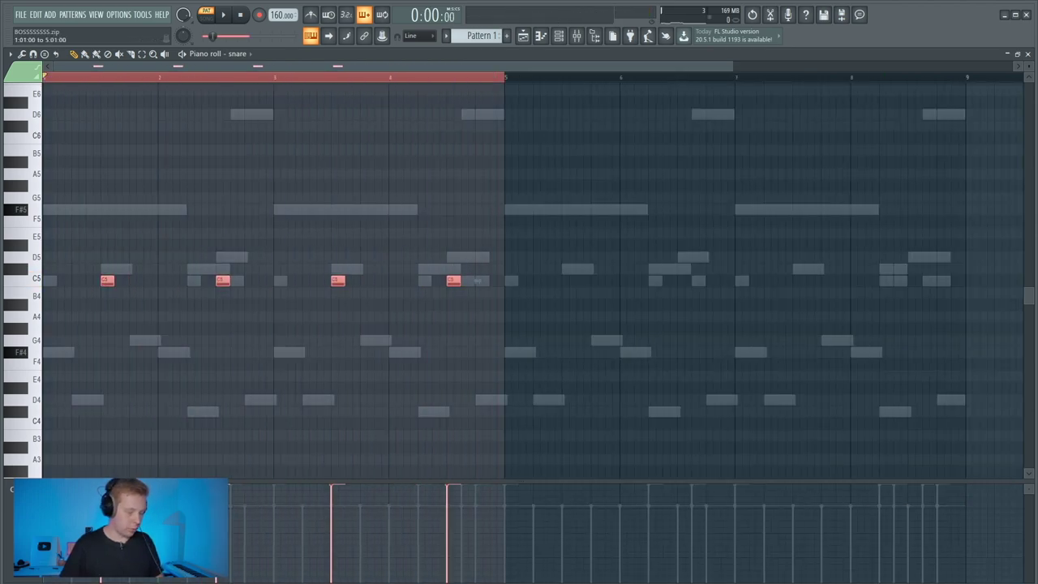
key("ctrl+b")
left_click(1028, 53)
key("space")
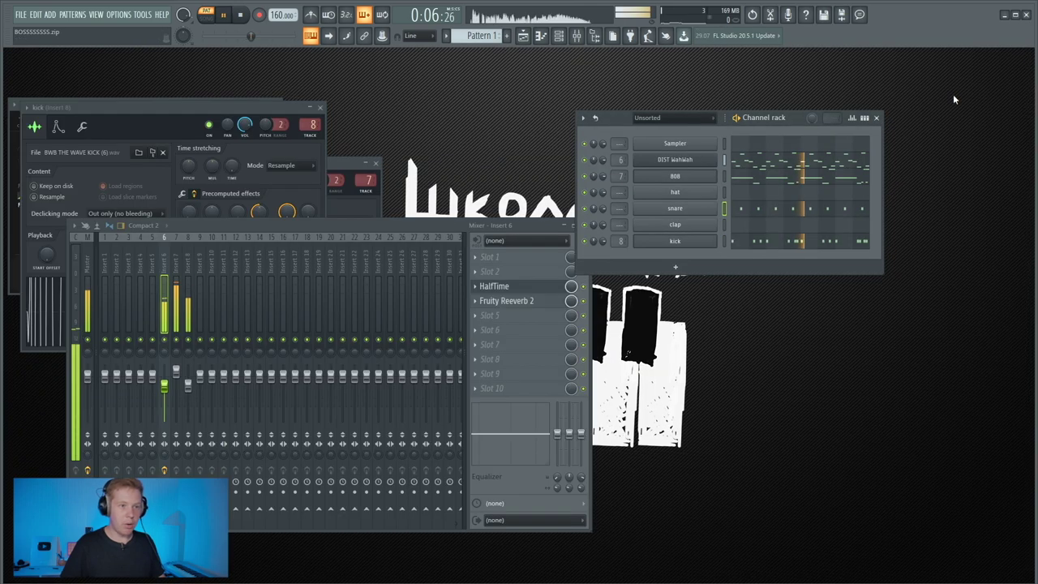
Place two C5 clap notes around the start of bar 2 and repeat the pair every two bars through bar 8.
key("space")
left_click(738, 224)
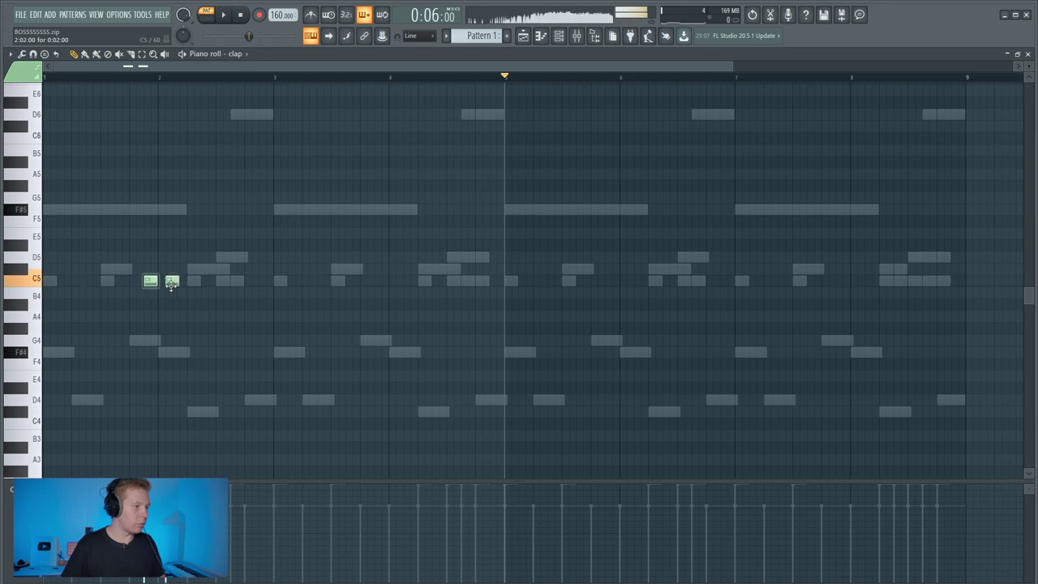
left_click(175, 280)
key("ctrl+a")
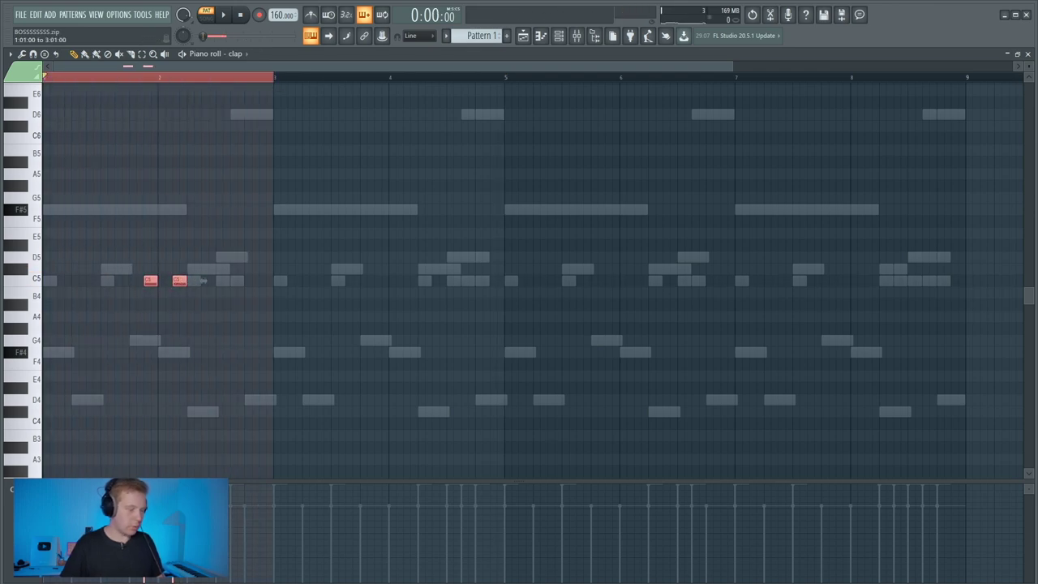
key("ctrl+b")
key("ctrl+b")
key("ctrl+b")
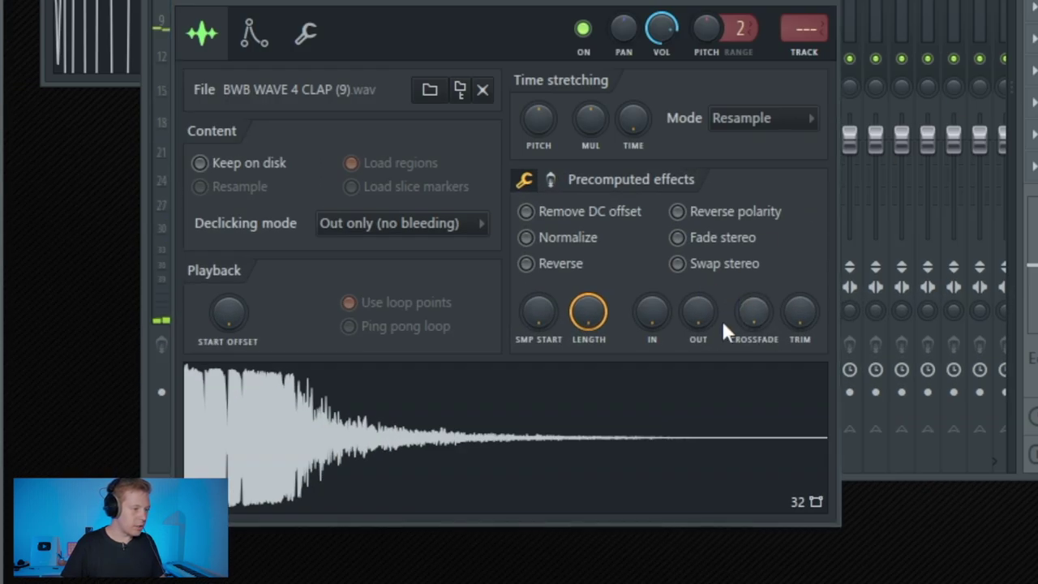
Adjust the clap sample's fade-out, route the hat, snare and clap to mixer tracks 9, 10 and 11, and audition the pattern.
left_click_drag(698, 312, 672, 417)
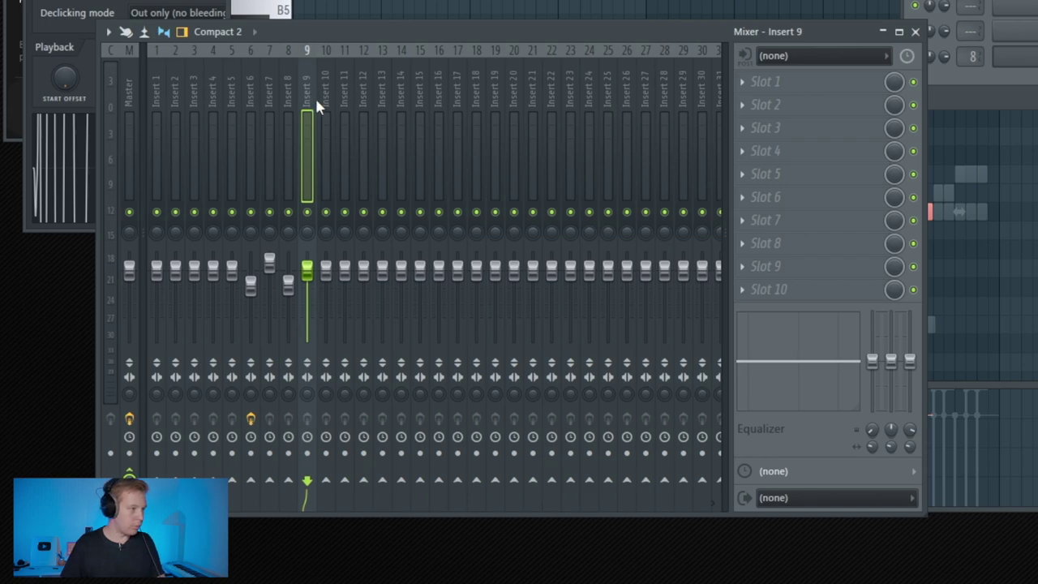
key("space")
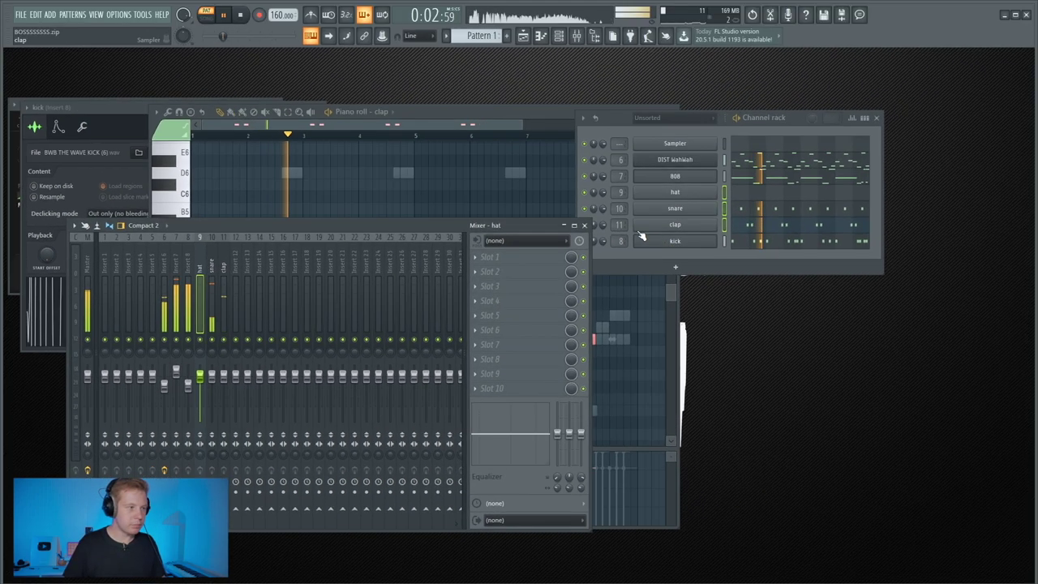
key("space")
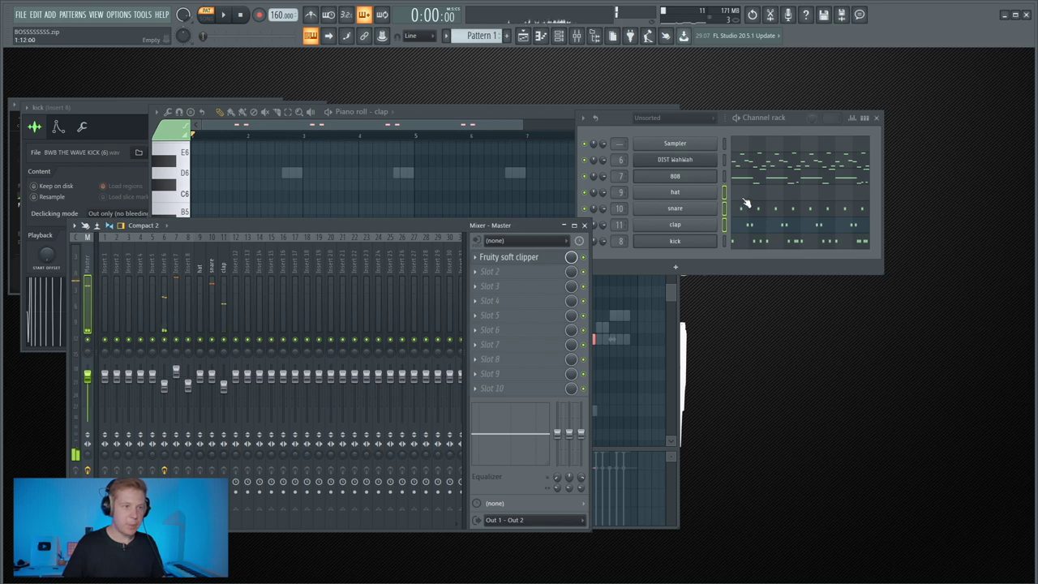
Fill bars 1 to 8 of the hat's piano roll with continuous eighth-note C5 hits and play the pattern.
left_click(744, 202)
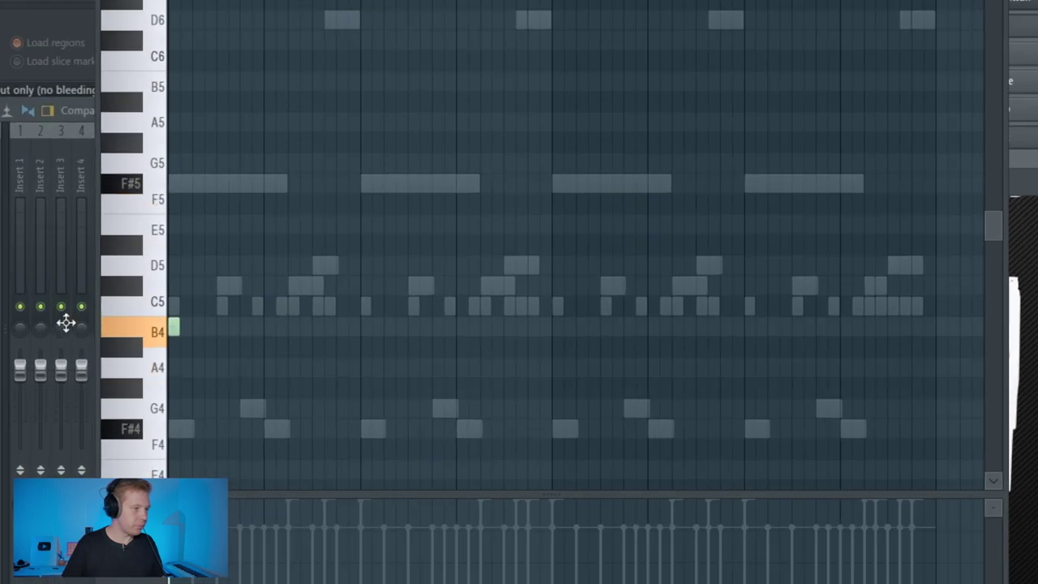
left_click(186, 306)
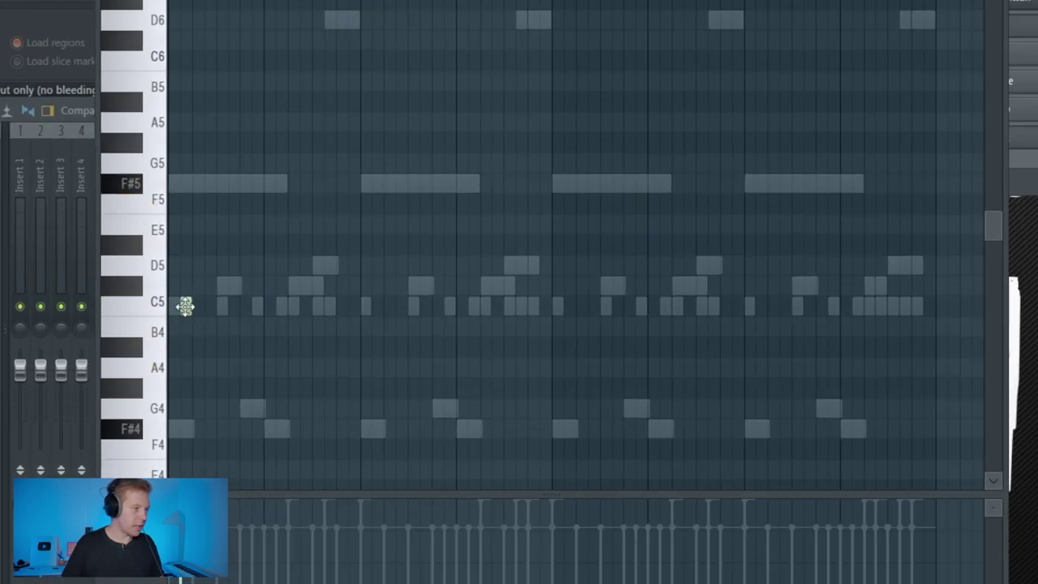
key("ctrl+b")
key("ctrl+b")
key("ctrl+b")
key("ctrl+b")
key("ctrl+b")
key("ctrl+b")
key("ctrl+b")
key("ctrl+b")
key("ctrl+b")
key("ctrl+b")
key("ctrl+b")
key("ctrl+b")
key("ctrl+b")
key("ctrl+b")
key("ctrl+b")
key("ctrl+b")
key("ctrl+b")
key("ctrl+b")
key("ctrl+b")
key("ctrl+b")
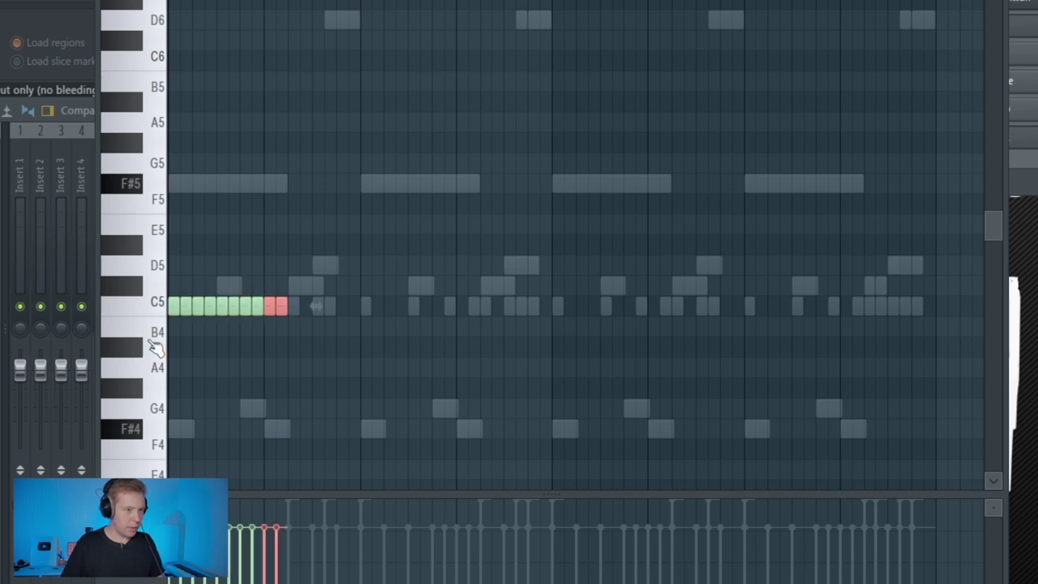
key("space")
key("ctrl+d")
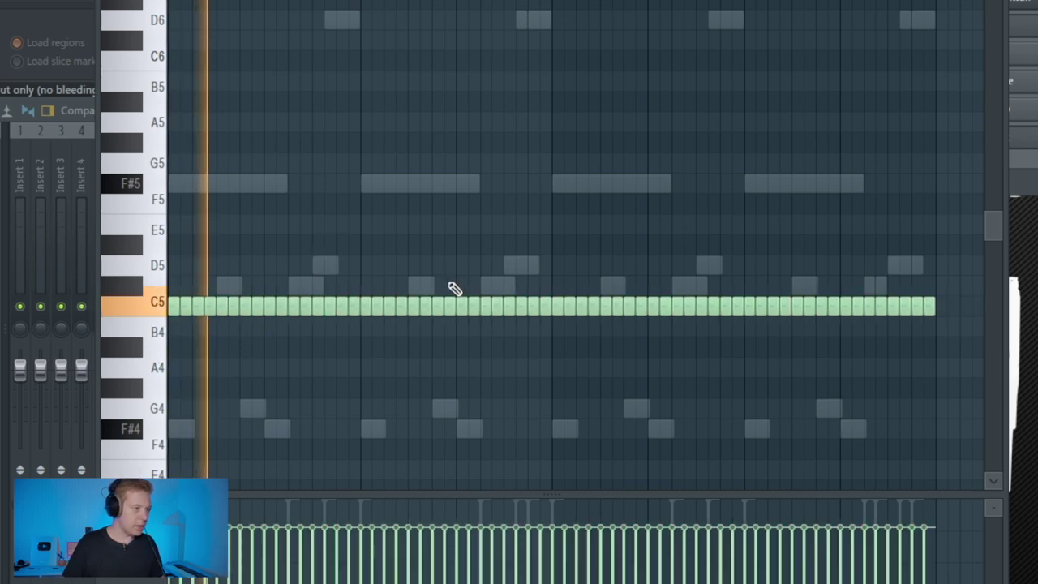
Set the snap to 1/3 step, chop the hat note on beat 3 of bar 1 into a roll, and audition it.
scroll(226, 325, "up", 4)
scroll(288, 235, "left", 2)
left_click(330, 304)
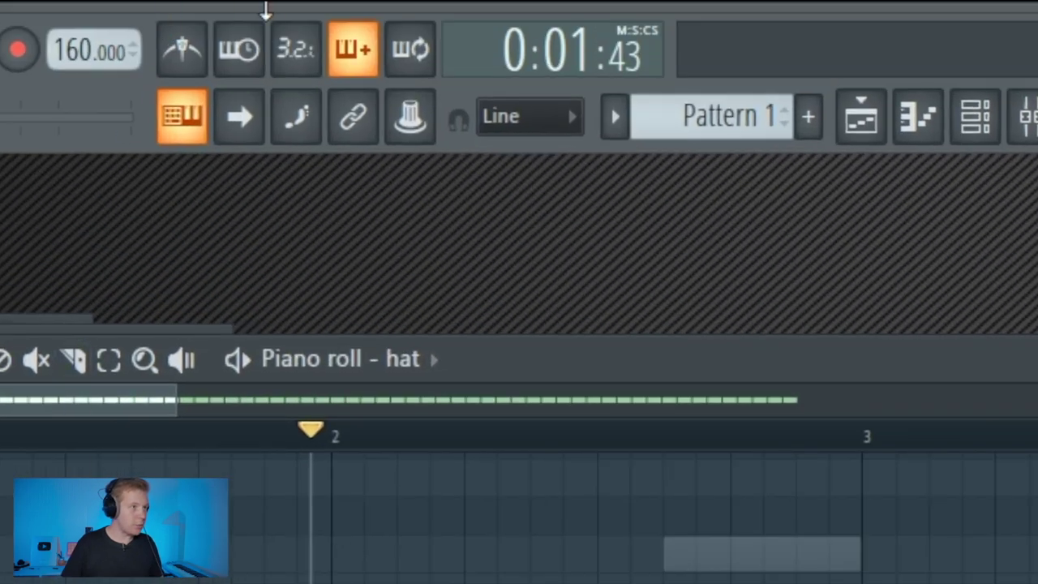
left_click(497, 118)
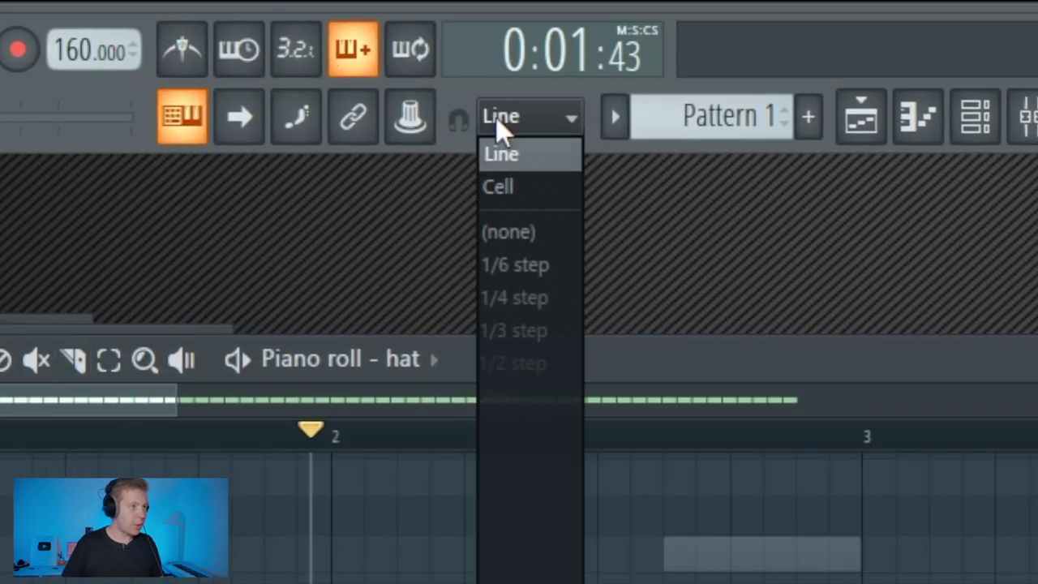
left_click(547, 298)
key("ctrl+u")
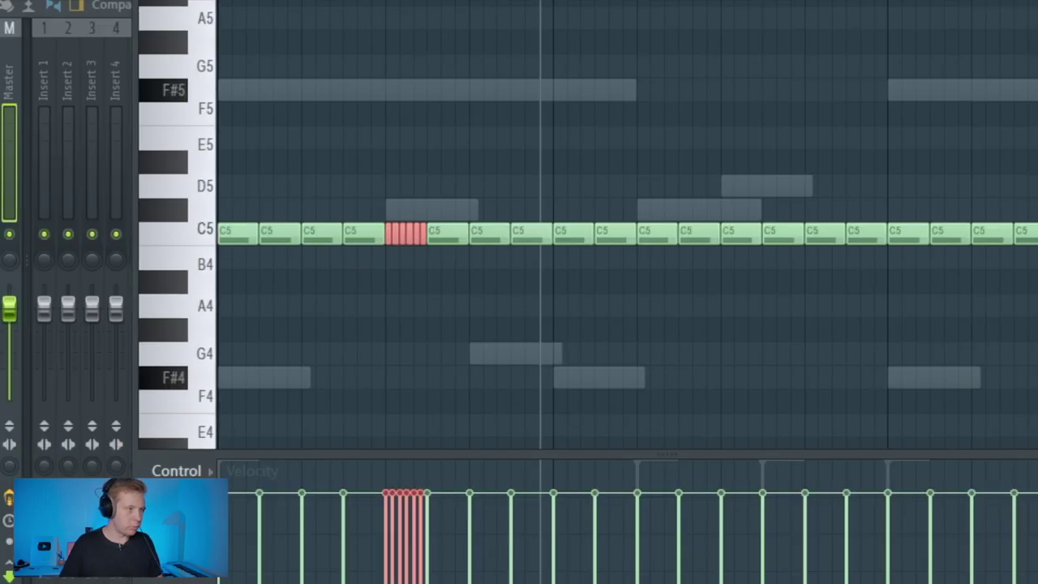
key("space")
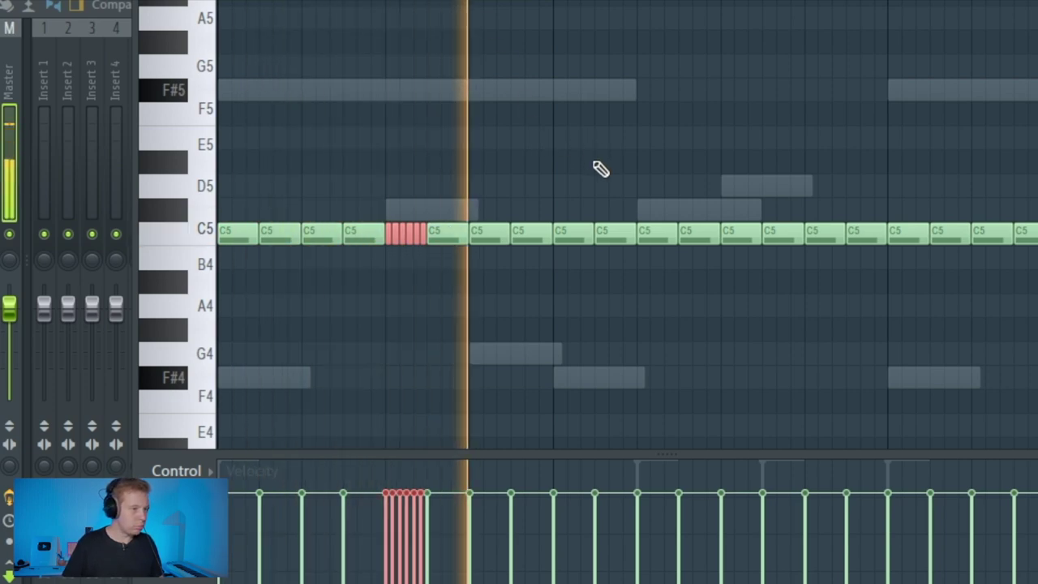
key("space")
Chop the hat note on beat 3 of bar 2, delete the last two slices, and play the pattern.
left_click(738, 235, "ctrl")
key("ctrl+u")
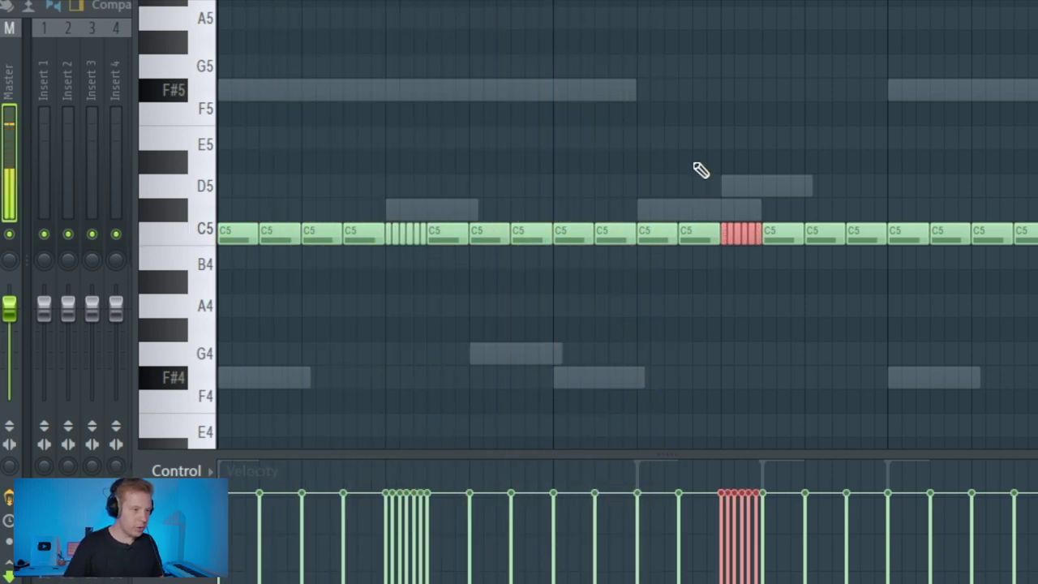
right_click(755, 235)
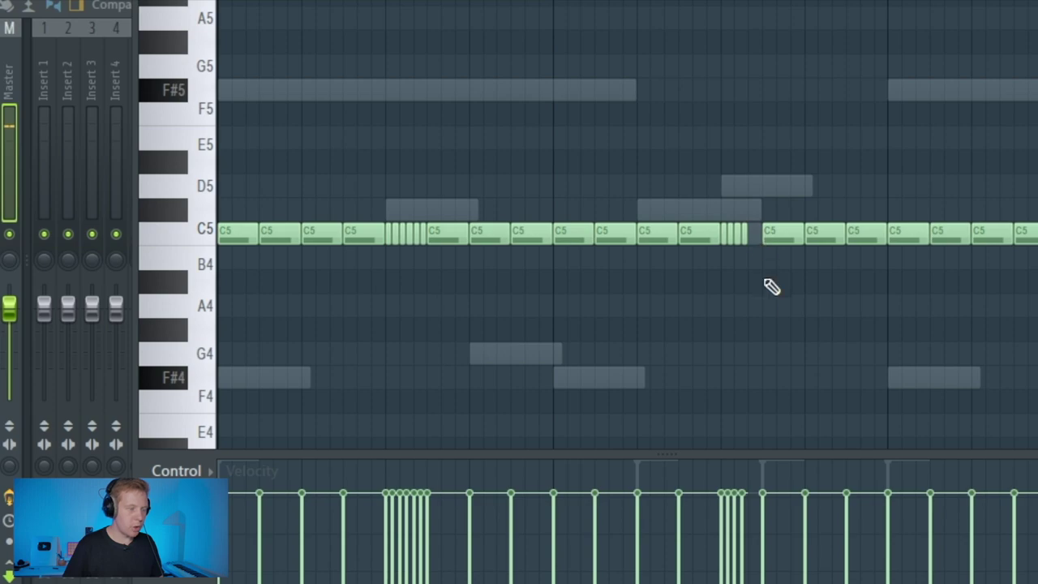
key("space")
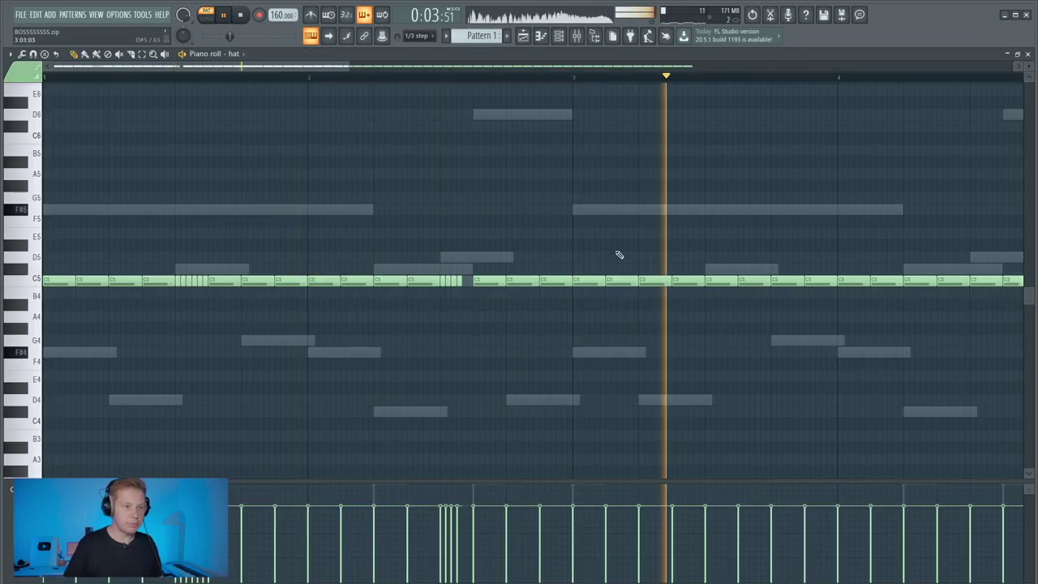
Add more hat rolls in bars 3 and 4 and clear the hat notes from bars 5 to 8.
scroll(781, 333, "down", 1)
key("ctrl+space")
scroll(714, 319, "up", 4)
left_click(498, 282)
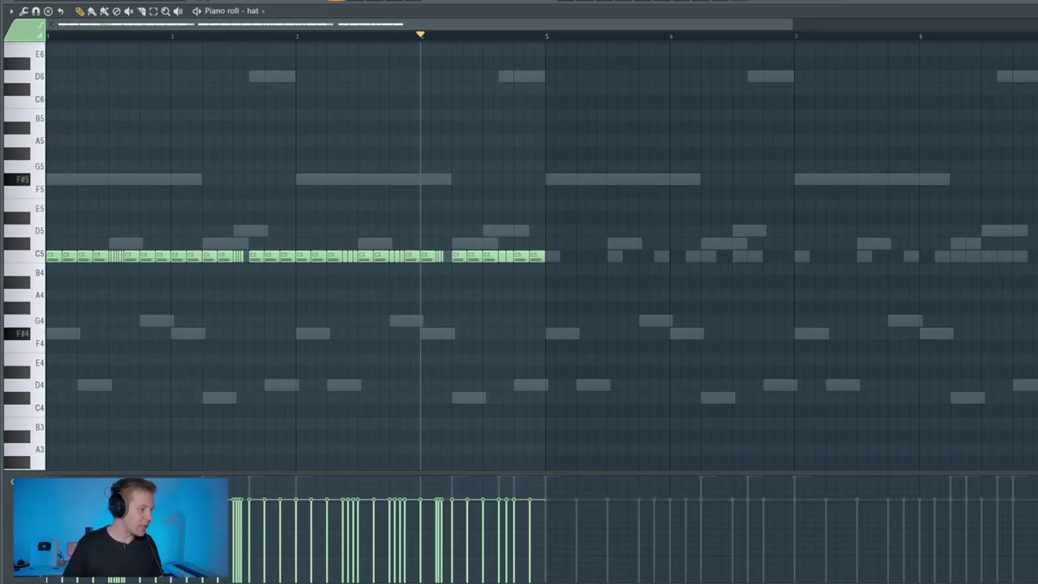
Switch the control lane to note panning and draw left-right pan ramps across the hat rolls in bars 1 to 4.
left_click(20, 480)
left_click(55, 492)
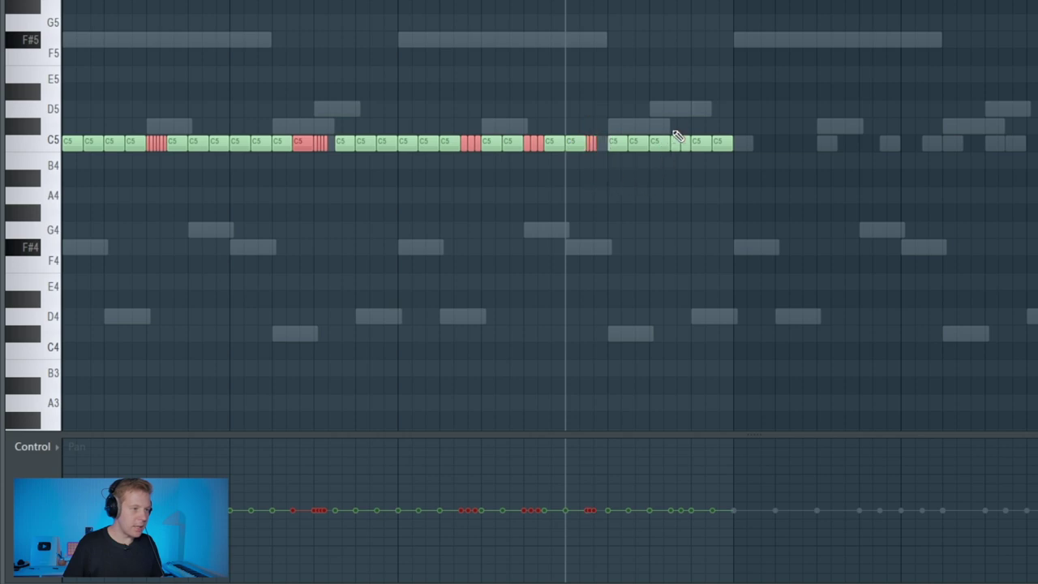
left_click_drag(147, 508, 167, 571)
left_click_drag(293, 548, 322, 504)
left_click_drag(420, 469, 443, 379)
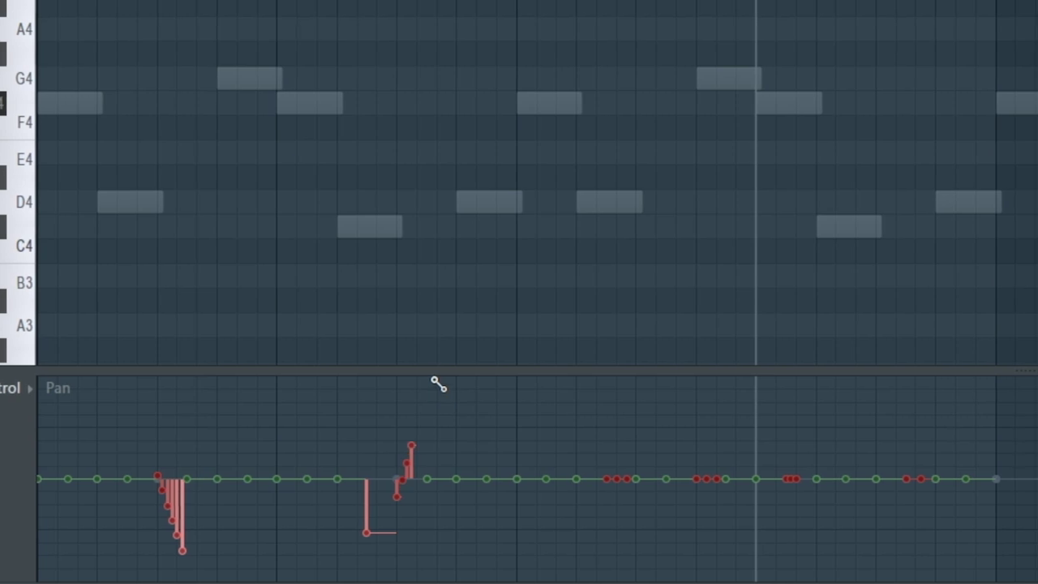
left_click_drag(615, 439, 651, 542)
left_click_drag(661, 449, 699, 580)
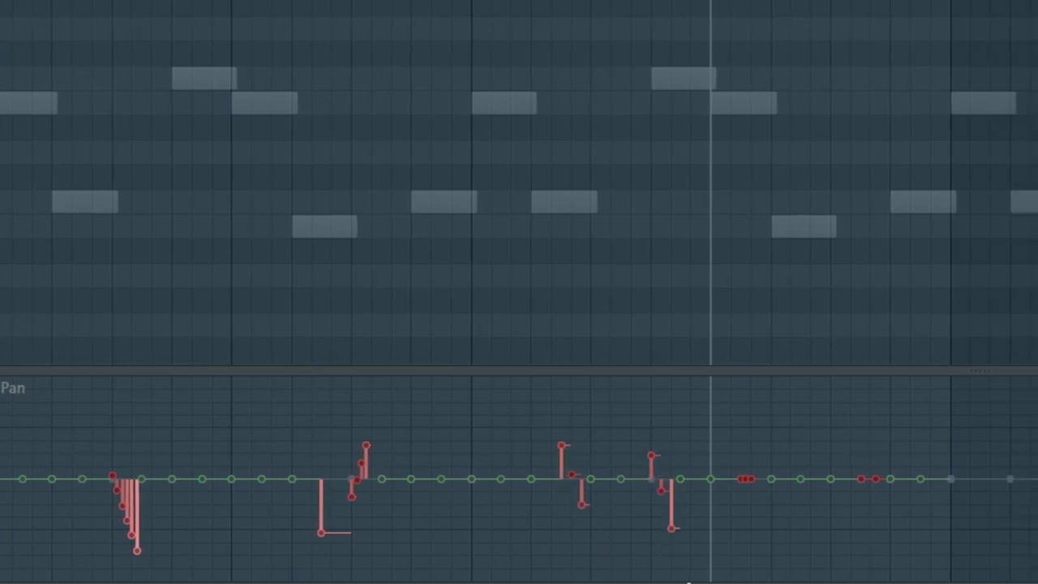
mouse_move(750, 471)
left_mouse_down()
mouse_move(771, 540)
mouse_move(879, 391)
left_mouse_up()
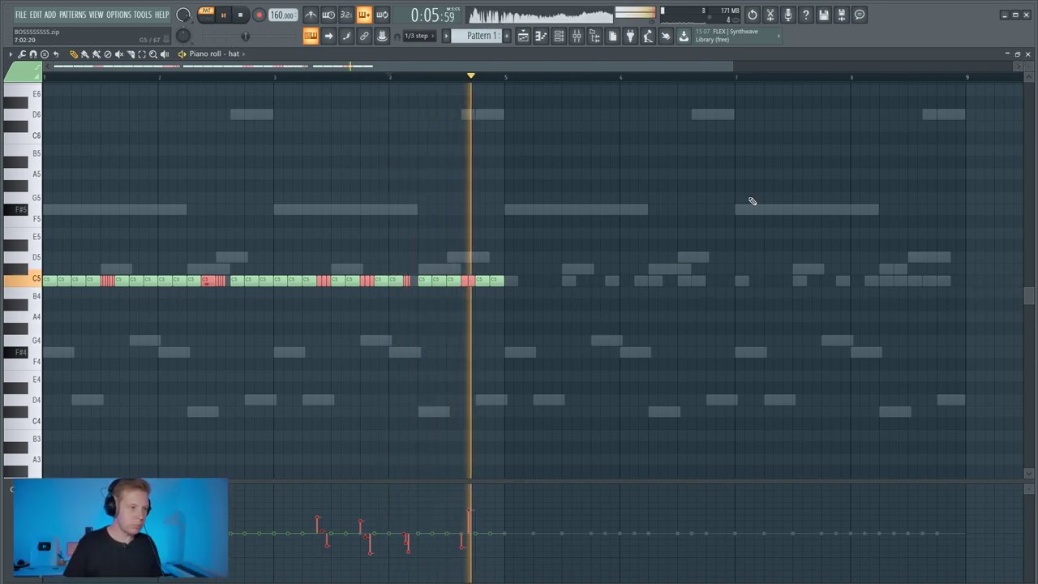
Duplicate the four bars of panned hat notes into bars 5 to 8.
key("ctrl+d")
key("ctrl+b")
key("ctrl+d")
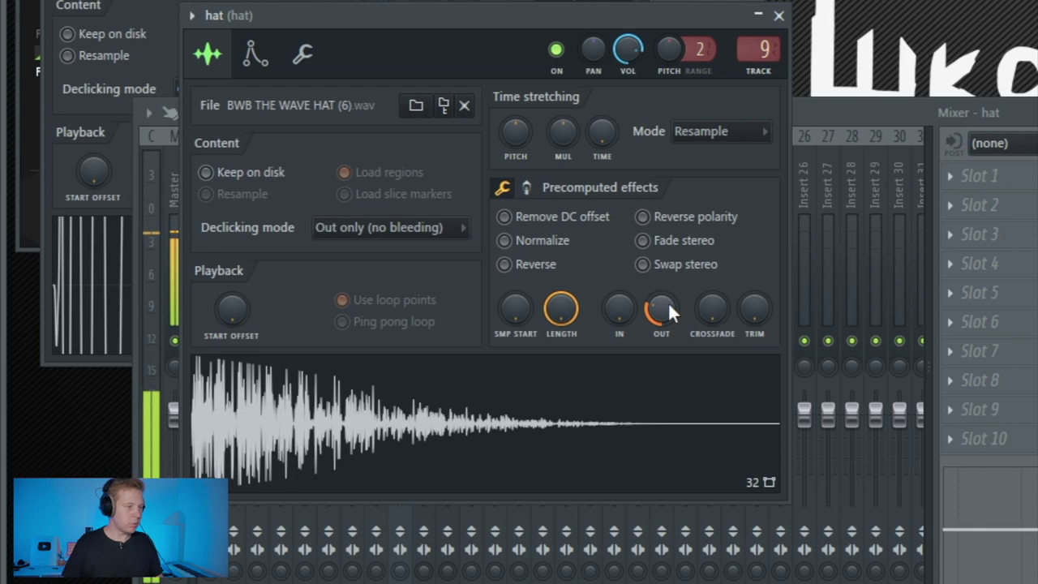
Add a fade-out to the hat sample in the precomputed effects and adjust the hat channel's time shift.
left_click_drag(397, 314, 398, 321)
left_click_drag(671, 306, 670, 301)
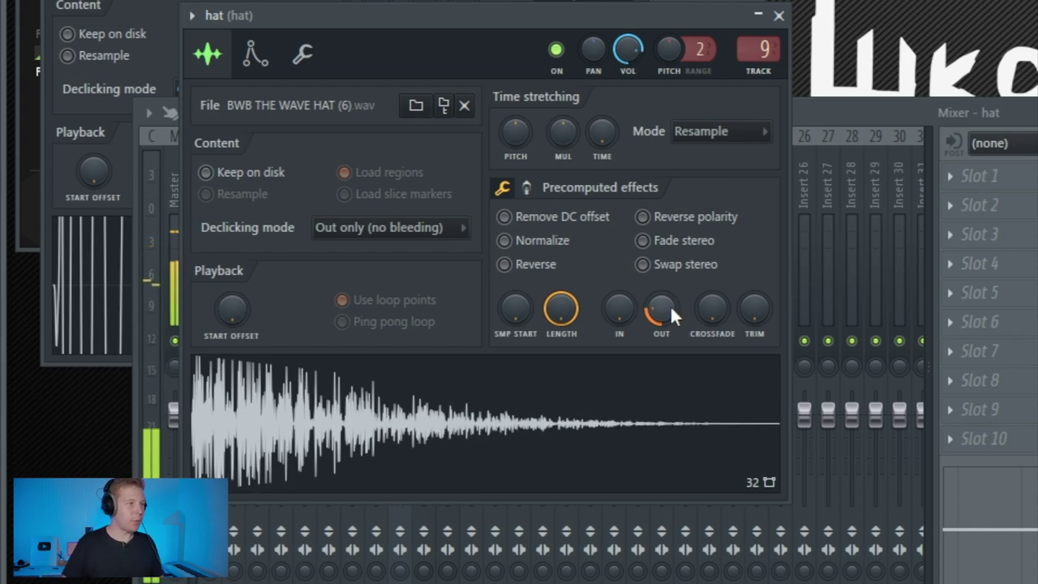
left_click(303, 53)
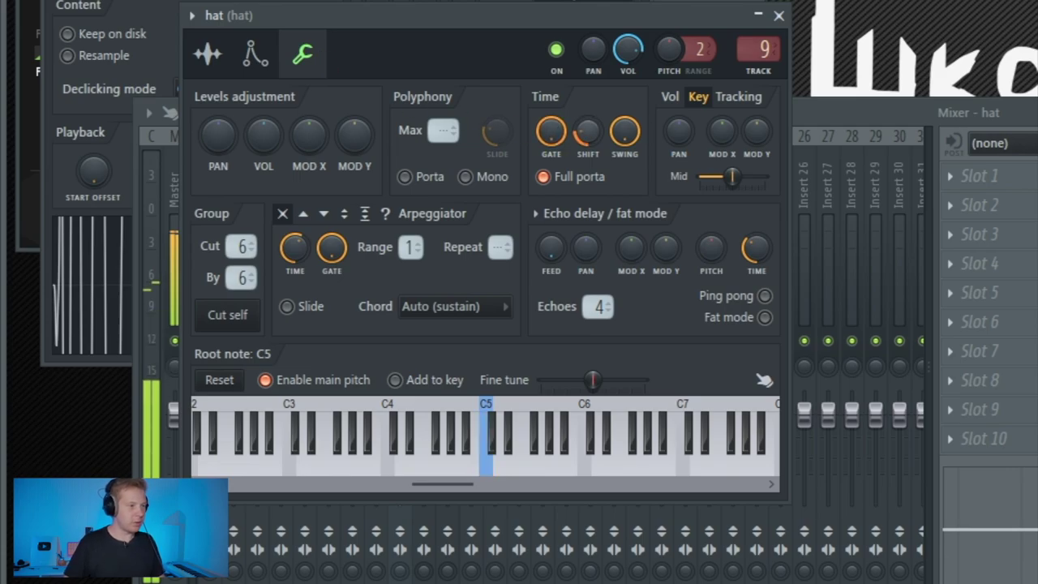
left_click_drag(587, 136, 588, 134)
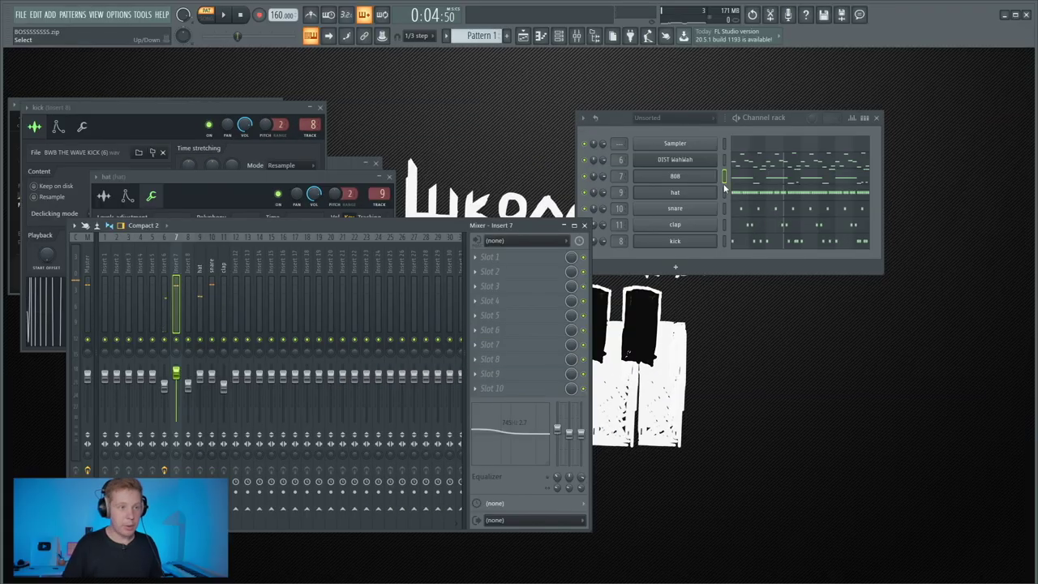
Insert a new 3x Osc channel next to the DIST WahWah channel.
right_click(699, 161)
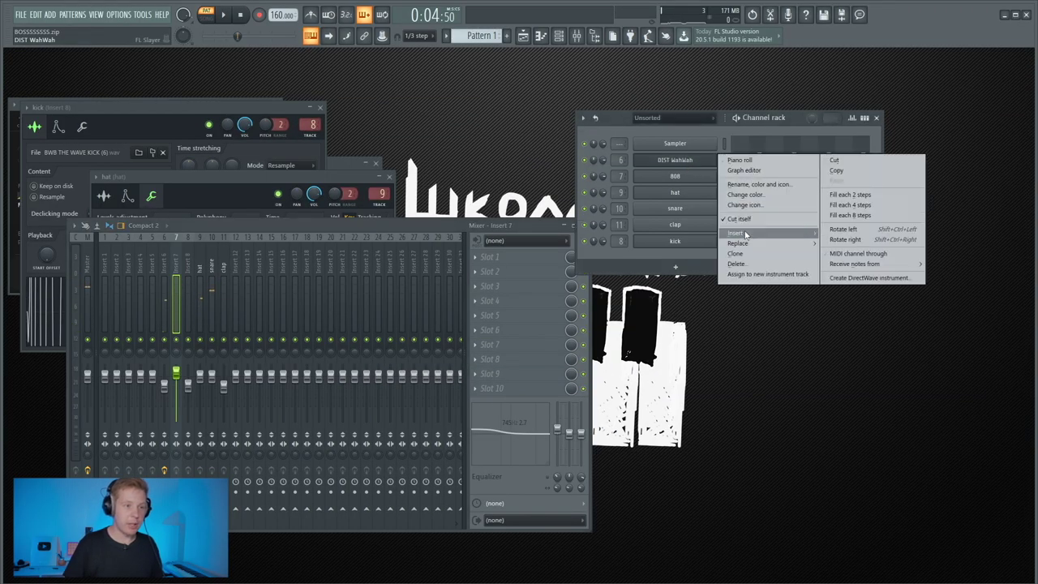
mouse_move(738, 234)
left_click(928, 237)
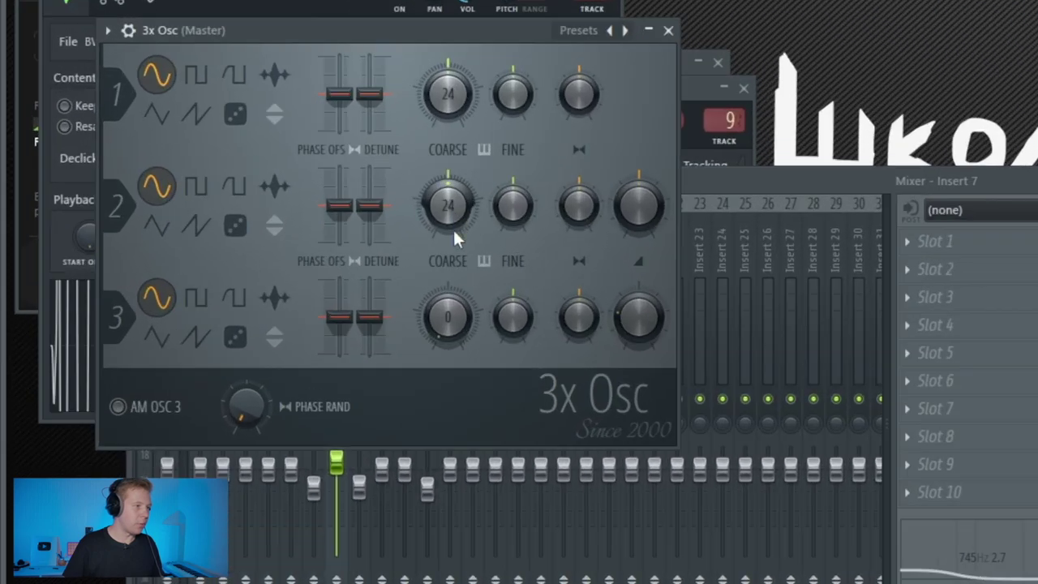
Set all oscillators to coarse 24, with triangle waves on 1 and 2, a square wave on 3, and oscillators 2 and 3 slightly detuned.
left_click_drag(448, 316, 448, 302)
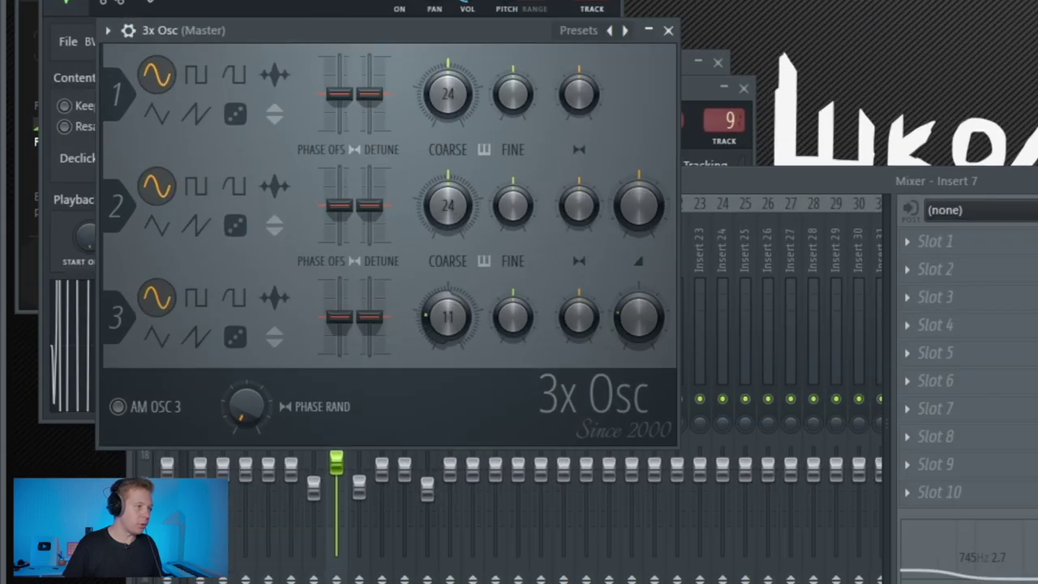
left_click(158, 227)
left_click(158, 115)
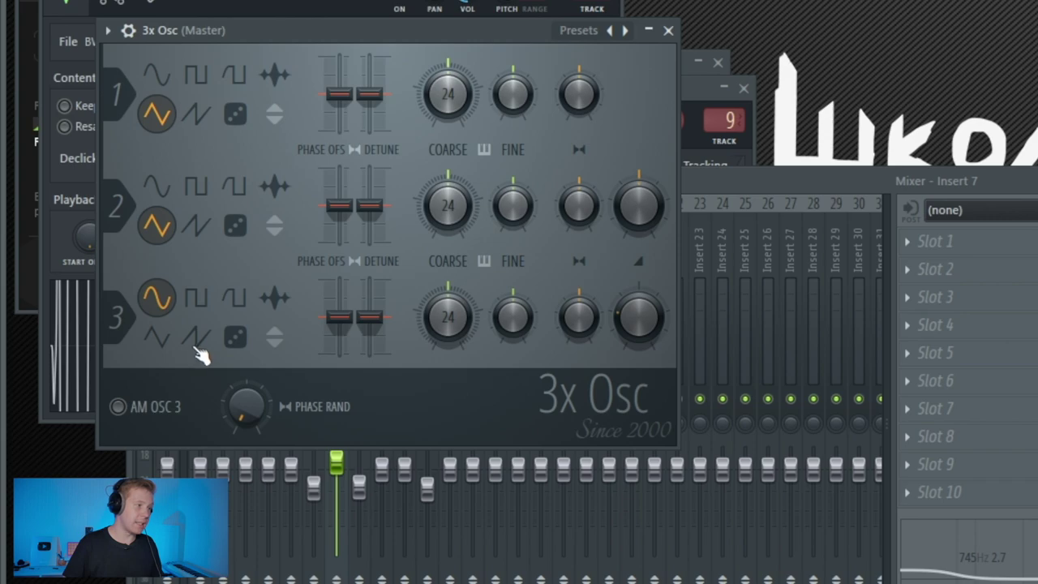
left_click(197, 300)
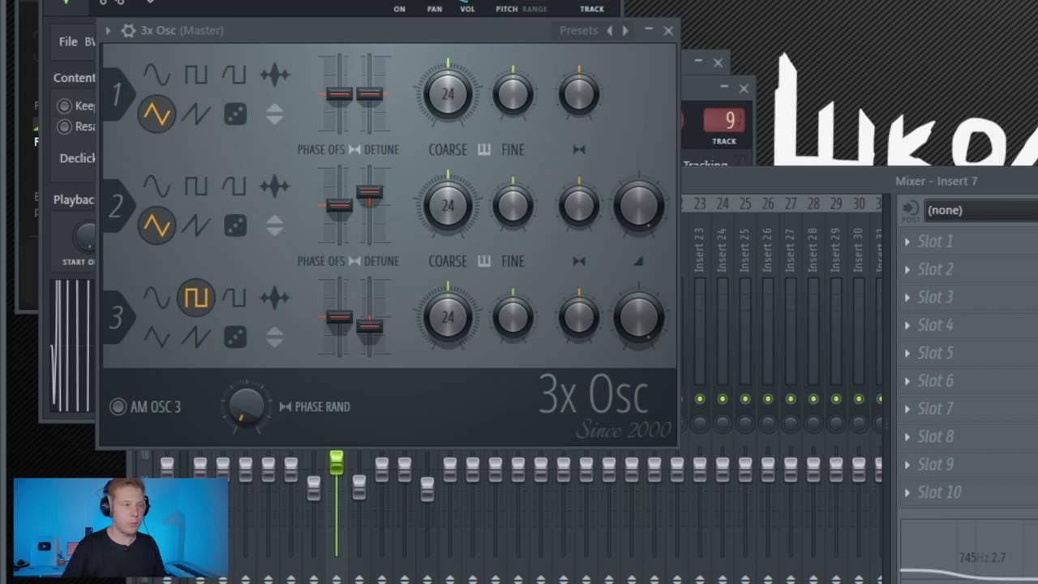
Enable the 3x Osc volume envelope with a slight attack, full hold, no decay or sustain, and a short release.
left_click(129, 30)
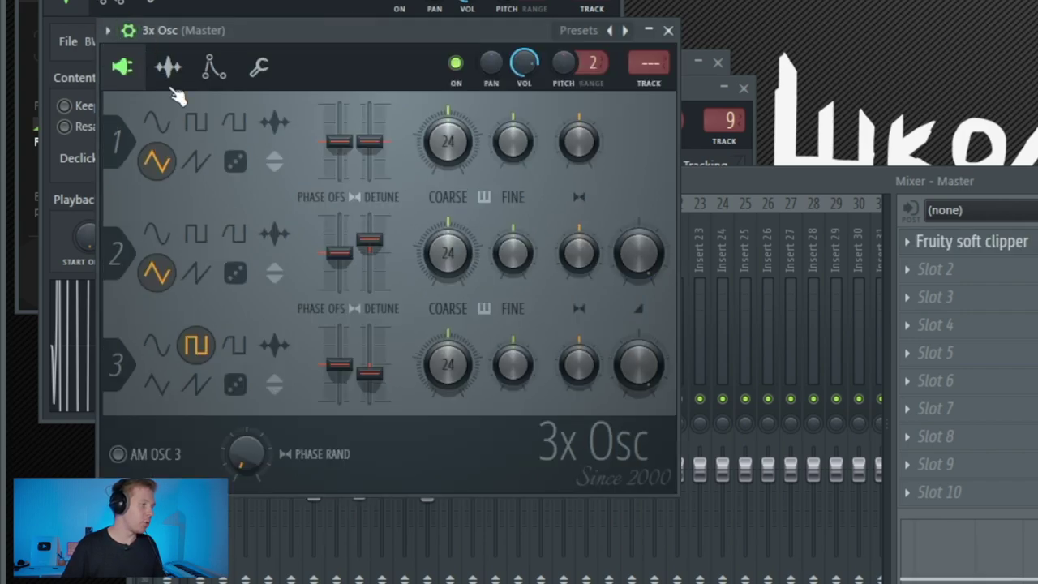
left_click(168, 69)
left_click(213, 73)
left_click_drag(166, 270, 166, 321)
left_click_drag(208, 269, 265, 291)
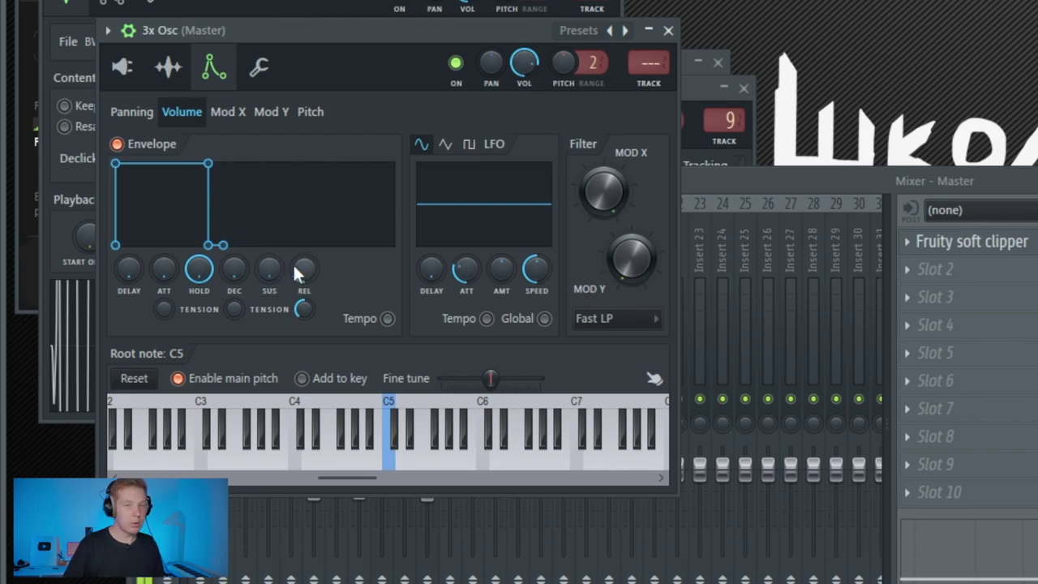
left_click_drag(164, 269, 164, 262)
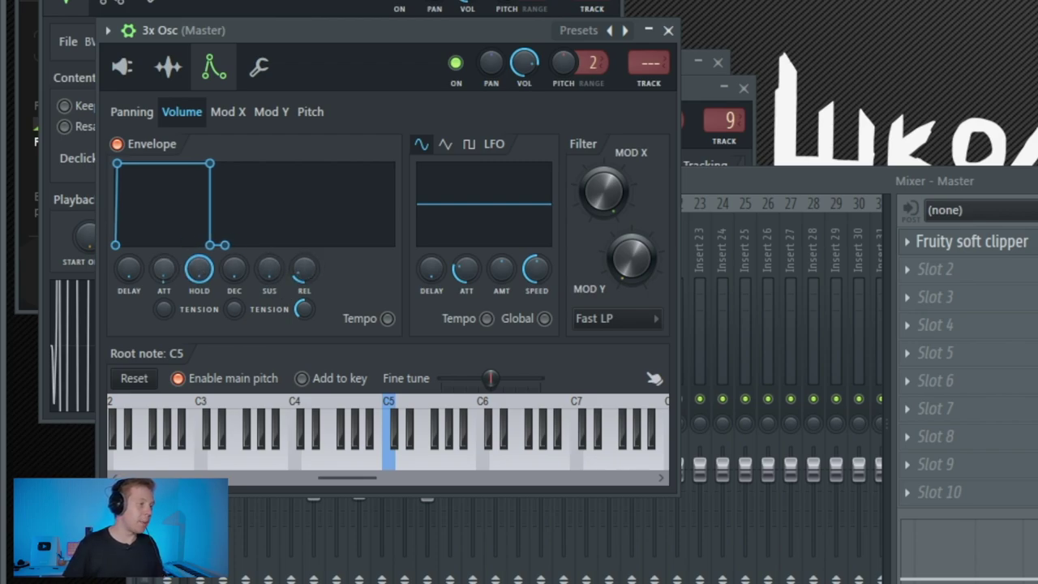
scroll(171, 266, "down", 1)
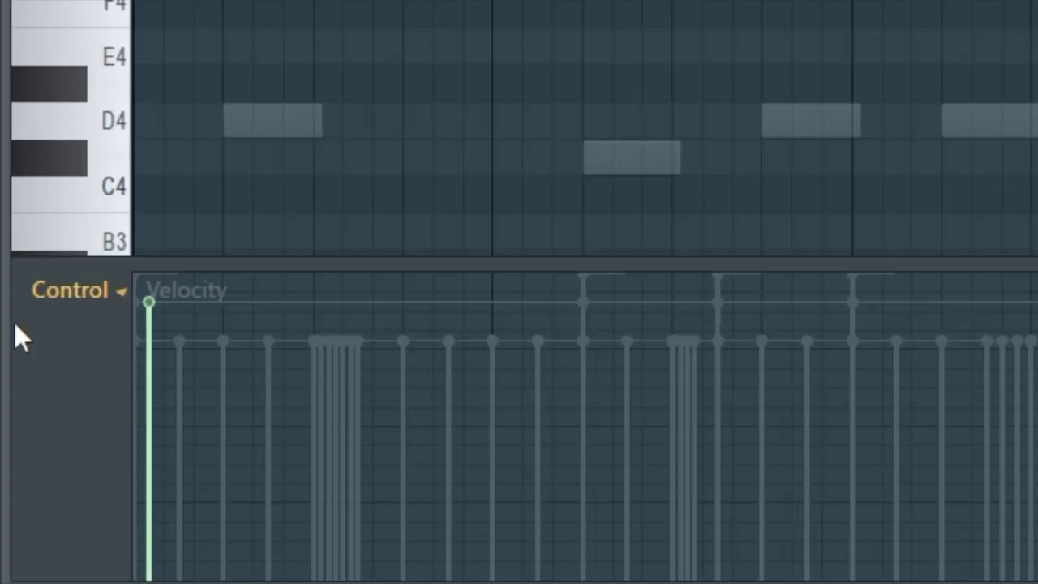
Show note panning for the 3x Osc, centre the first note's pan, and adjust that note's placement.
left_click(70, 289)
left_click(288, 258)
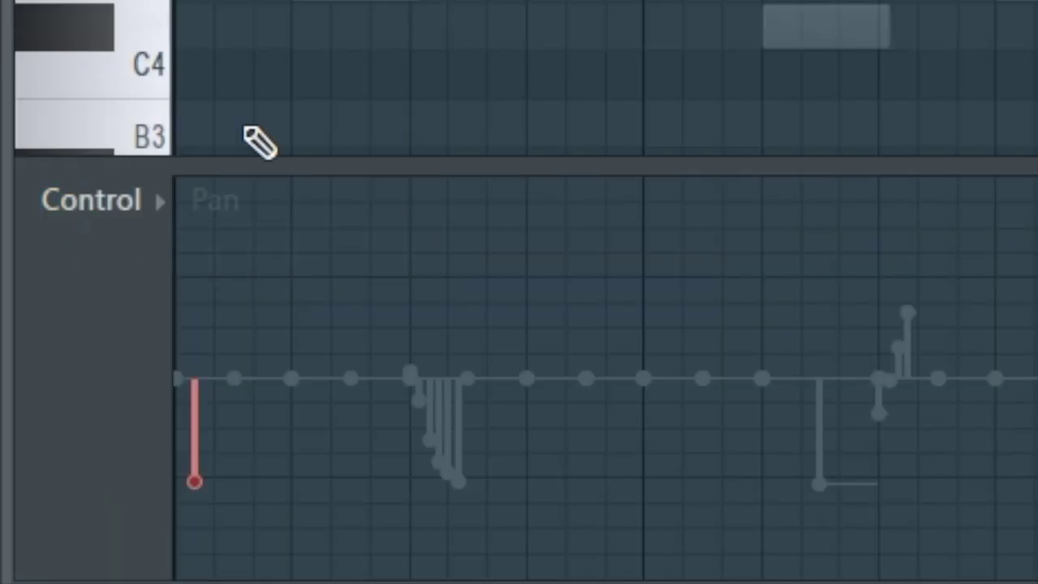
left_click(206, 379)
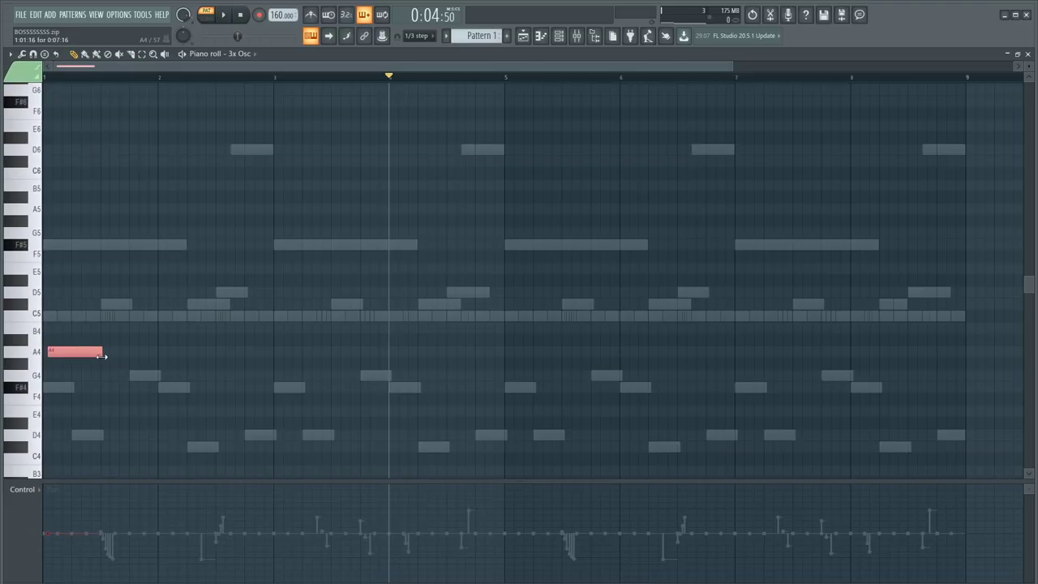
left_click_drag(64, 354, 58, 355)
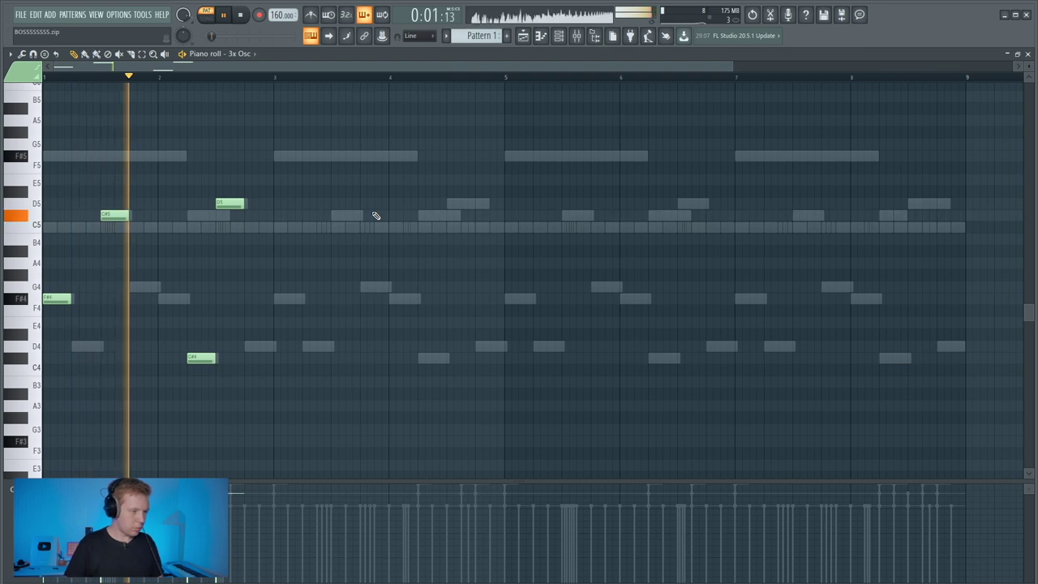
Select the four 3x Osc melody notes, F#4, C#5, C#4 and D5, and lower their velocity.
left_click_drag(418, 126, 56, 390)
key("space")
scroll(116, 395, "down", 3)
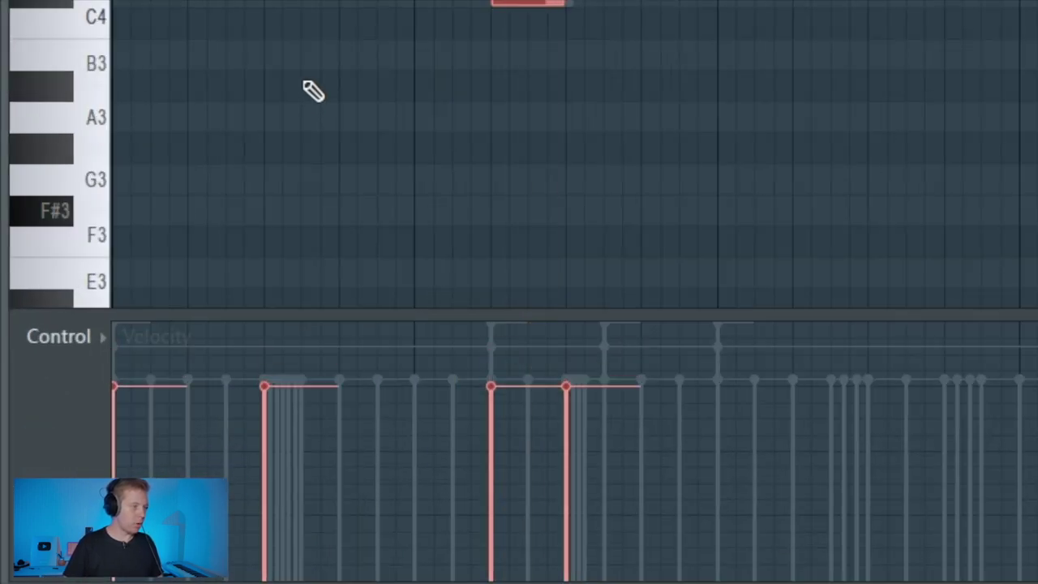
key("space")
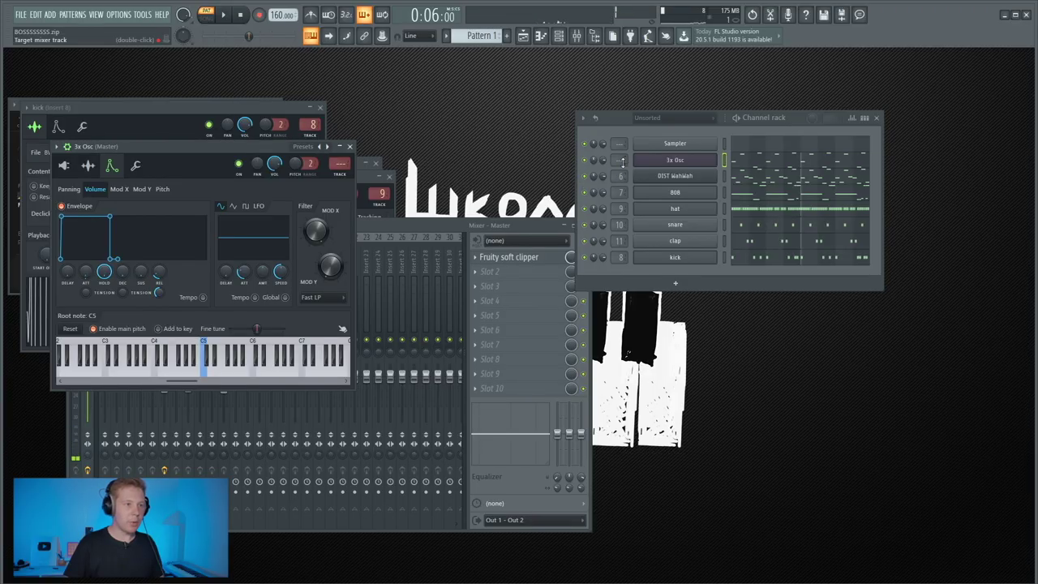
Route the 3x Osc channel to mixer track 7 and show its oscillator settings.
left_click_drag(623, 162, 623, 140)
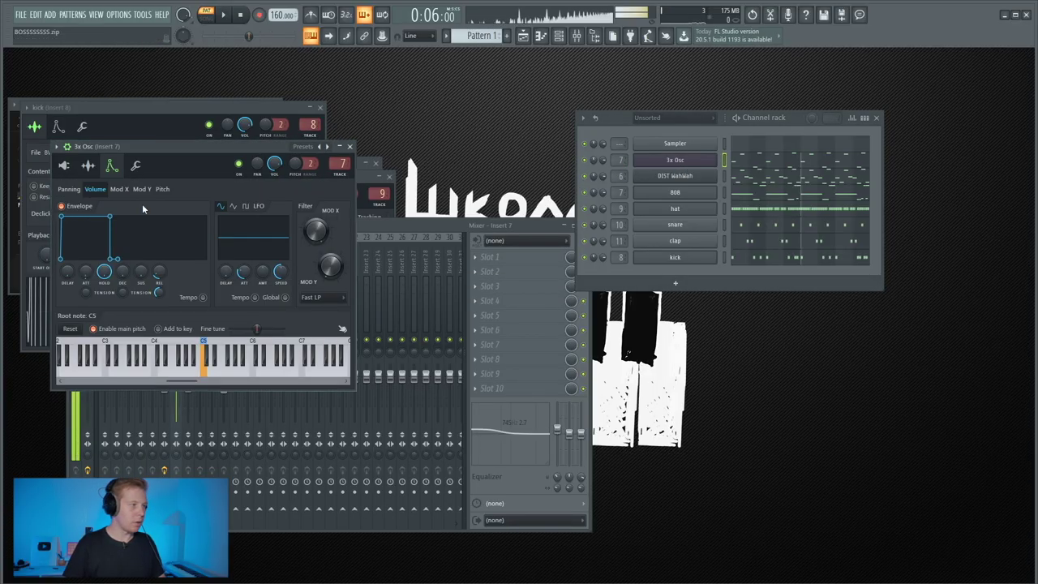
left_click(64, 166)
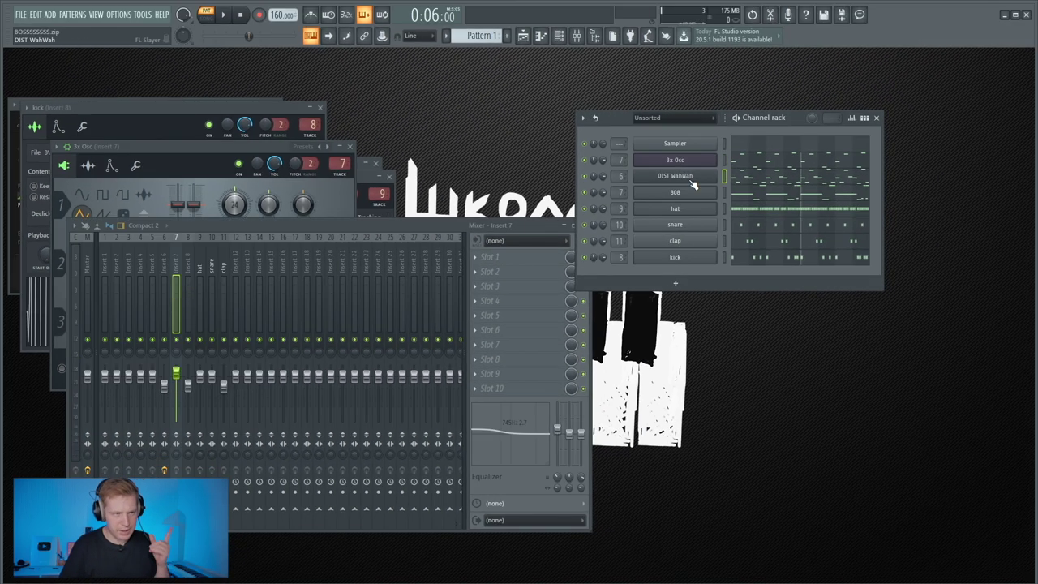
Clone the DIST WahWah channel and copy the original channel's notes into the clone.
right_click(713, 175)
left_click(727, 257)
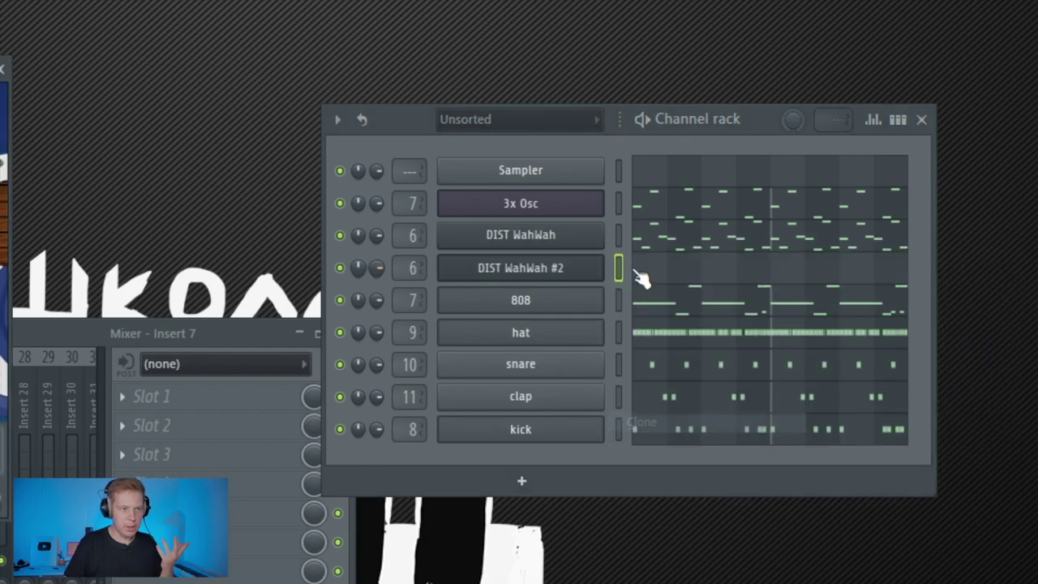
left_click(613, 237)
key("ctrl+c")
left_click(620, 264)
key("ctrl+v")
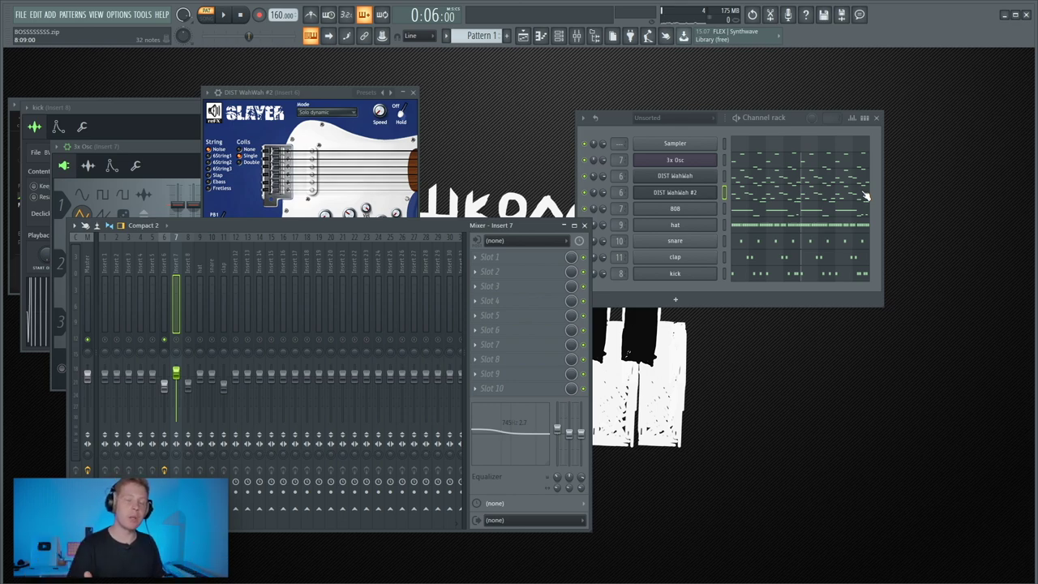
Route the 3x Osc to mixer Insert 5 and load Fruity Reeverb 2 and Fruity Delay 3 in its first two slots.
key("space")
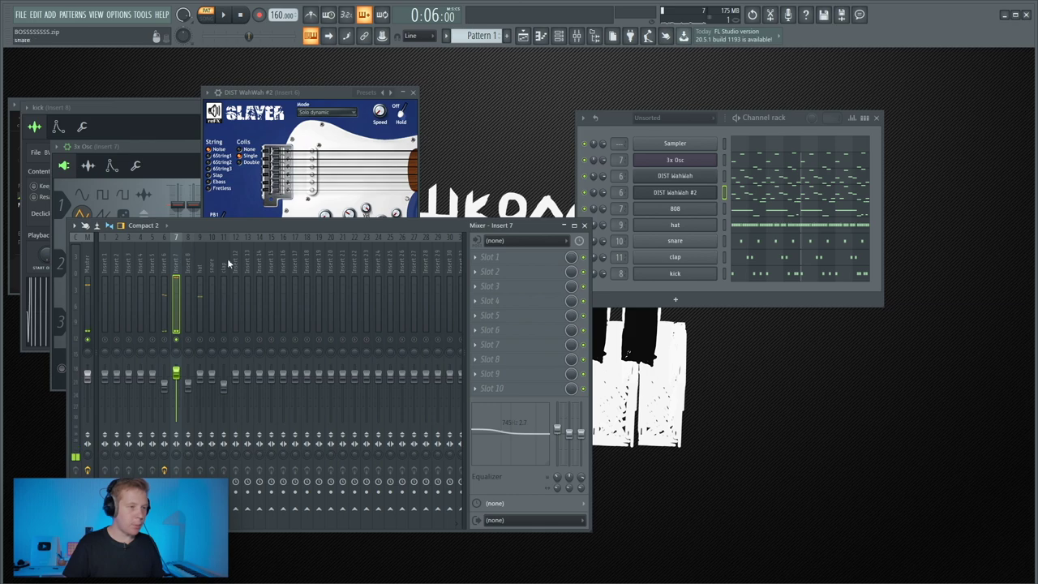
left_click(153, 282)
left_click(490, 259)
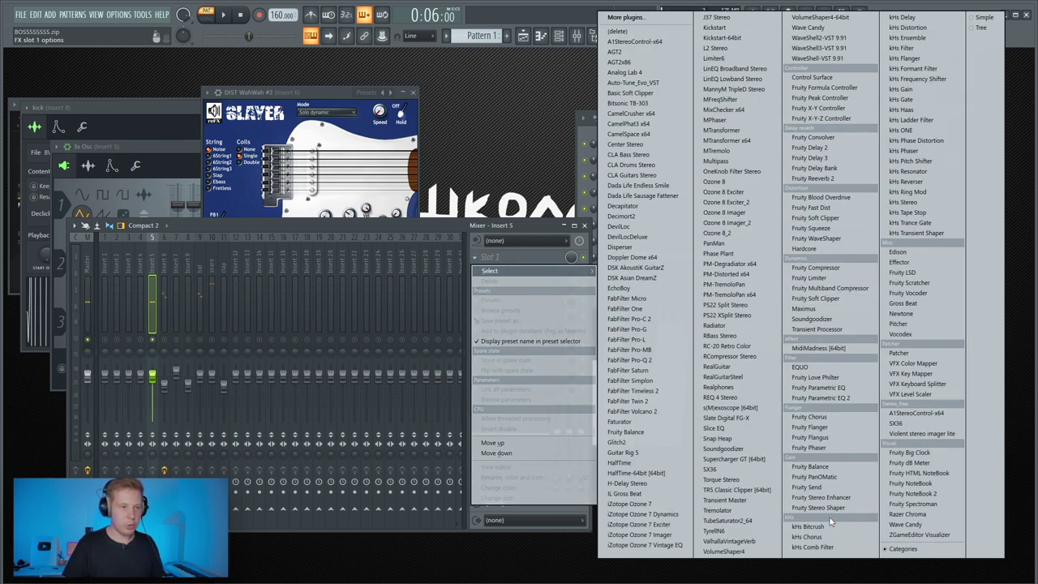
left_click(819, 178)
left_click(495, 272)
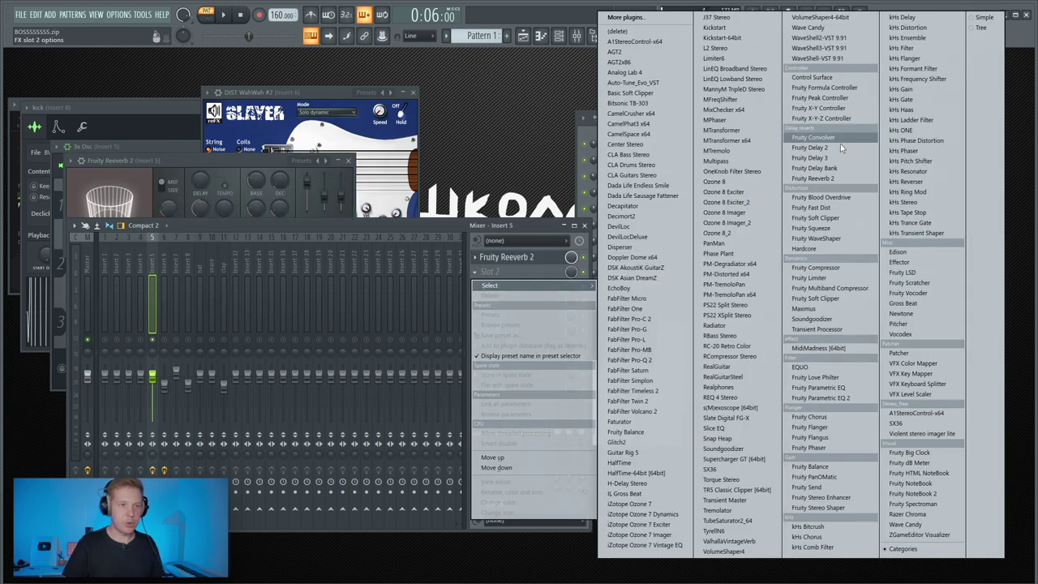
left_click(811, 158)
Load the Large Hall preset in Fruity Reeverb 2, enlarge the room size and lower the wet level.
left_click(523, 258)
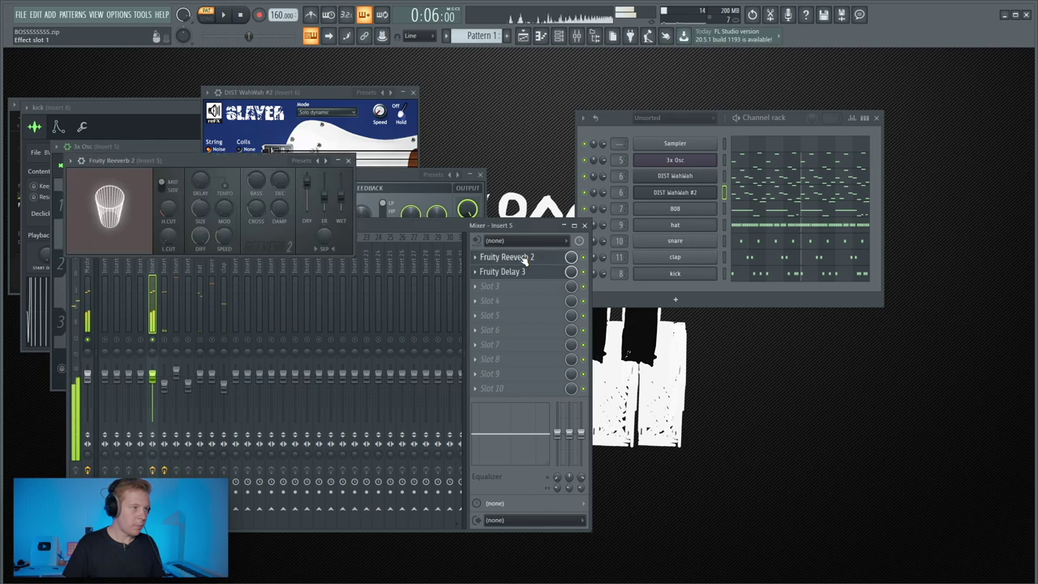
right_click(326, 161)
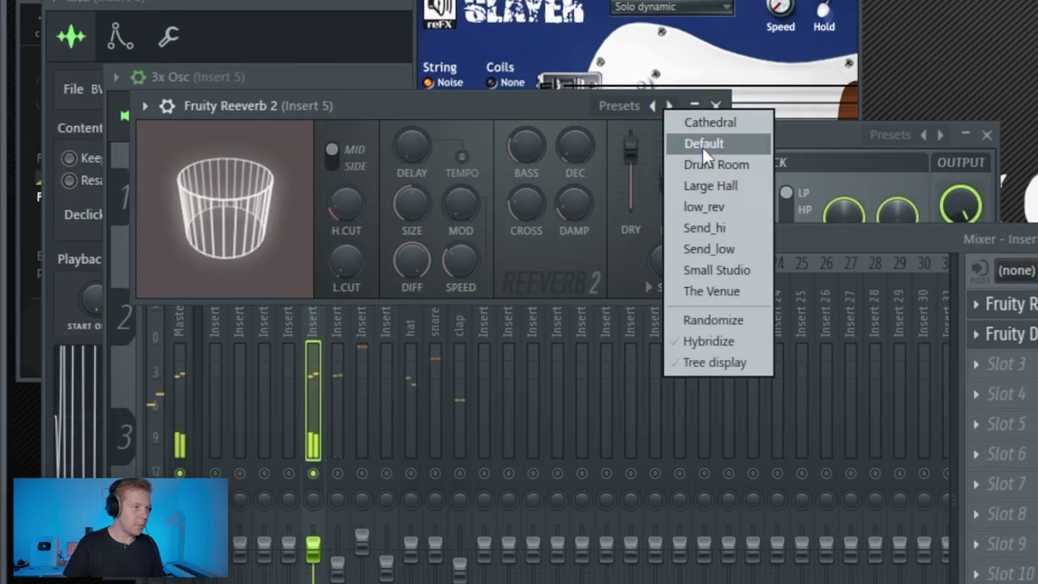
left_click(712, 188)
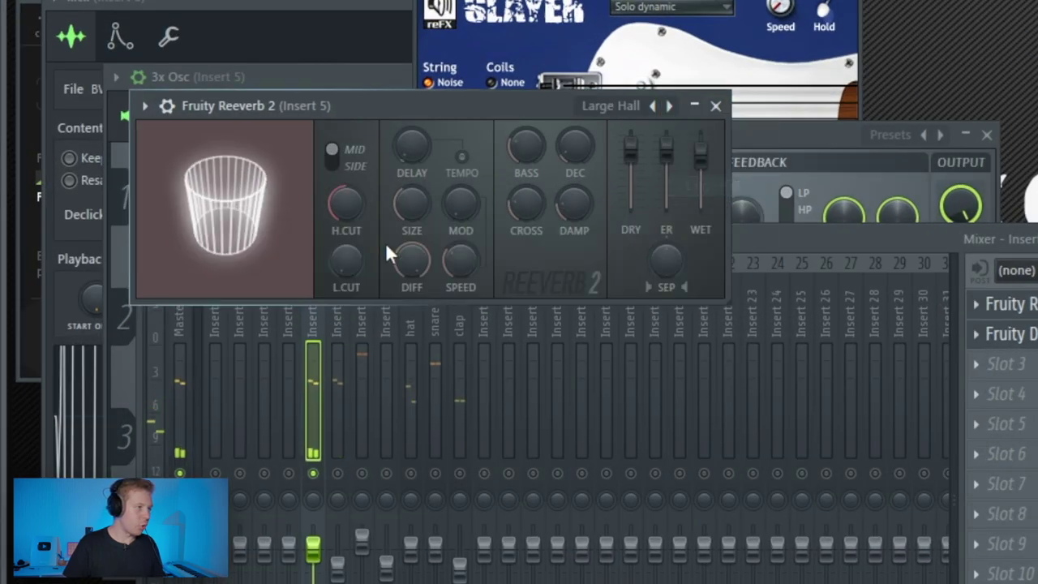
left_click_drag(421, 214, 431, 193)
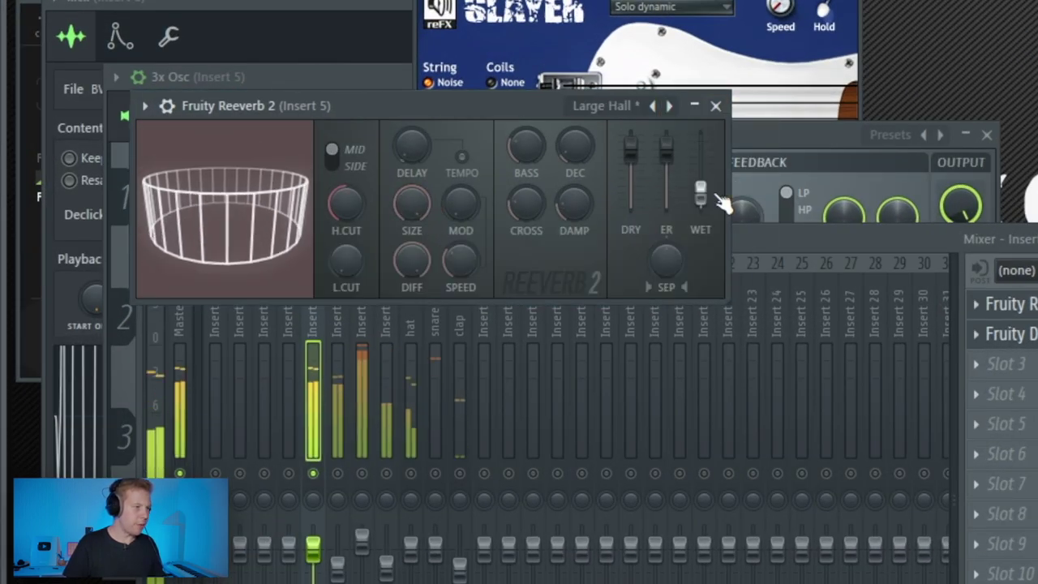
Set Fruity Delay 3 to a different synced time, Ping pong mode and HP feedback filter, adjusting cutoff and lowering feedback and wet levels.
left_click(1006, 333)
right_click(256, 208)
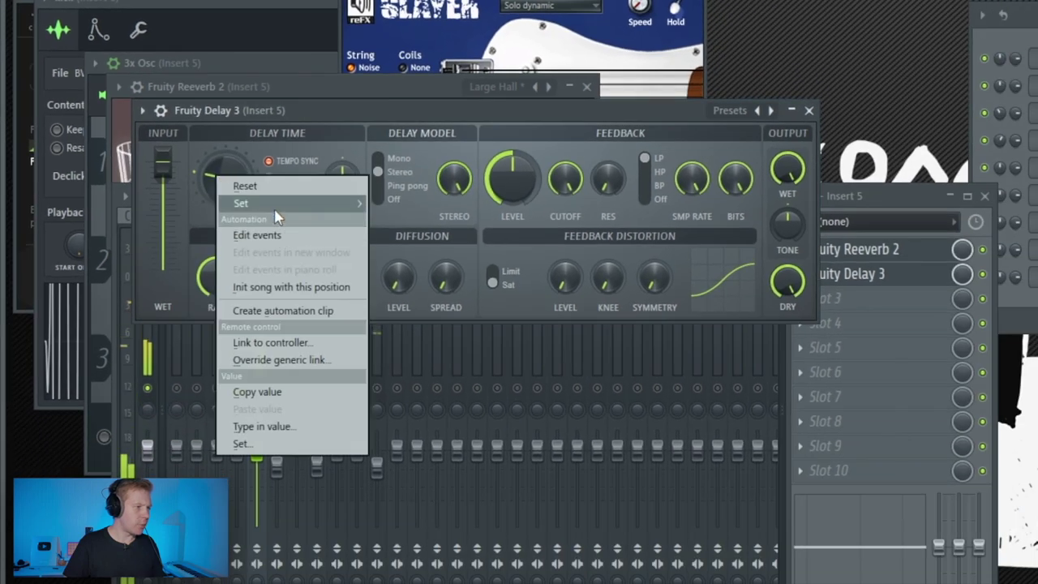
mouse_move(285, 237)
left_click(408, 290)
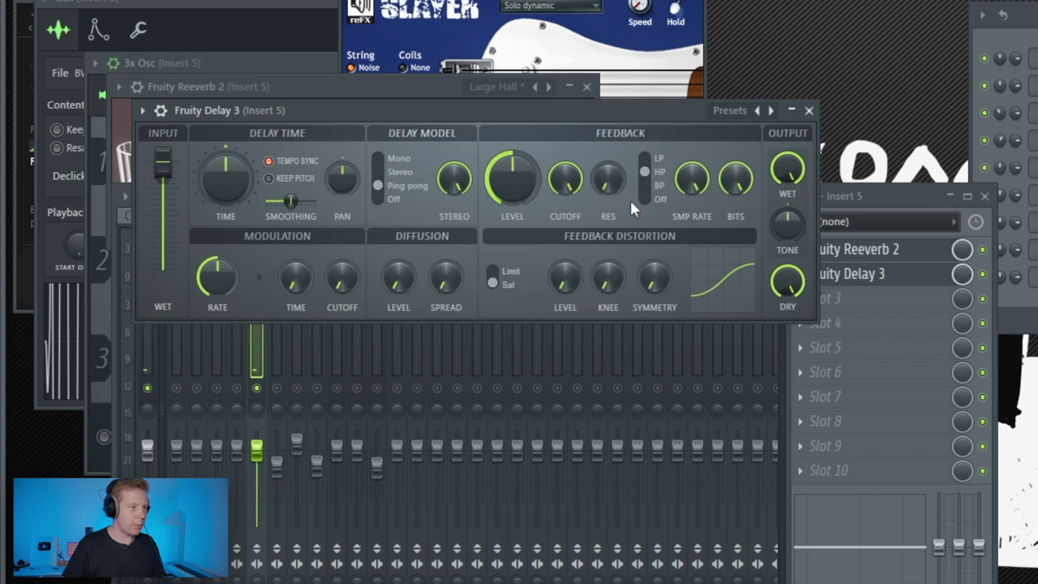
scroll(573, 199, "down", 6)
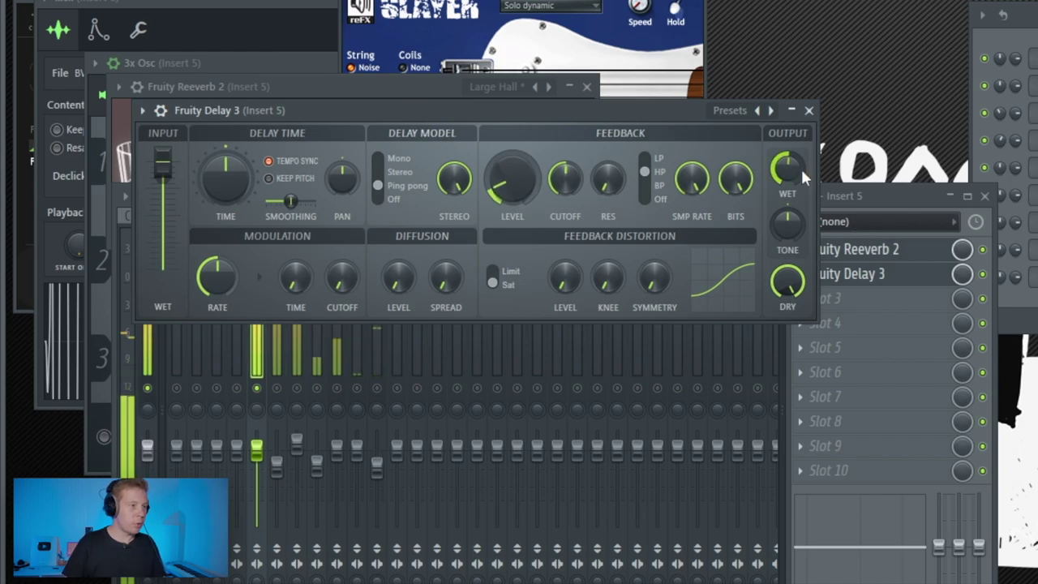
left_click_drag(792, 170, 792, 179)
left_click_drag(567, 179, 568, 146)
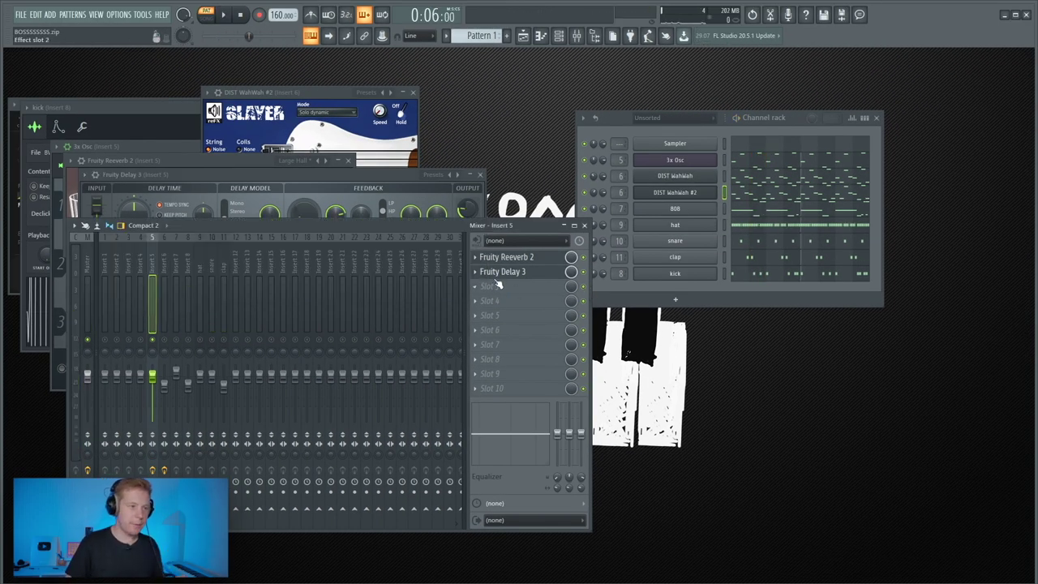
Add Gross Beat to Insert 5's third slot and slope the last quarter of its time curve downward.
left_click(496, 286)
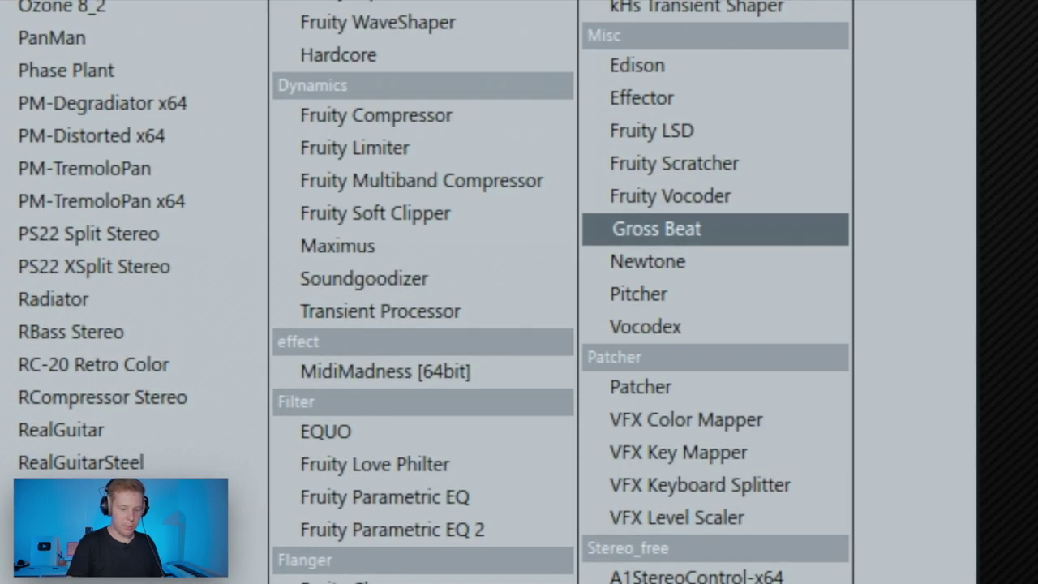
left_click(657, 229)
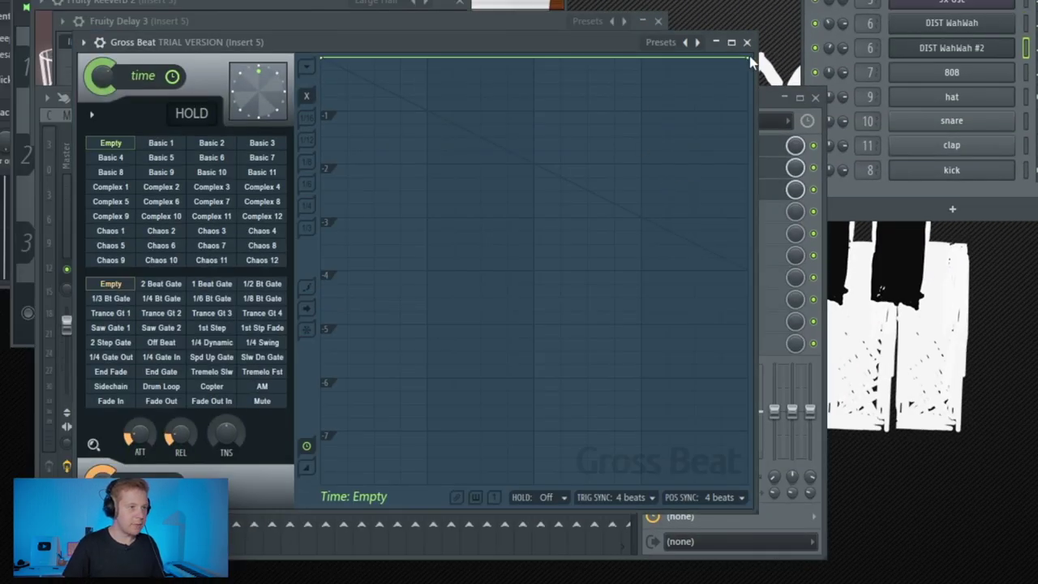
right_click(749, 58)
left_click(791, 140)
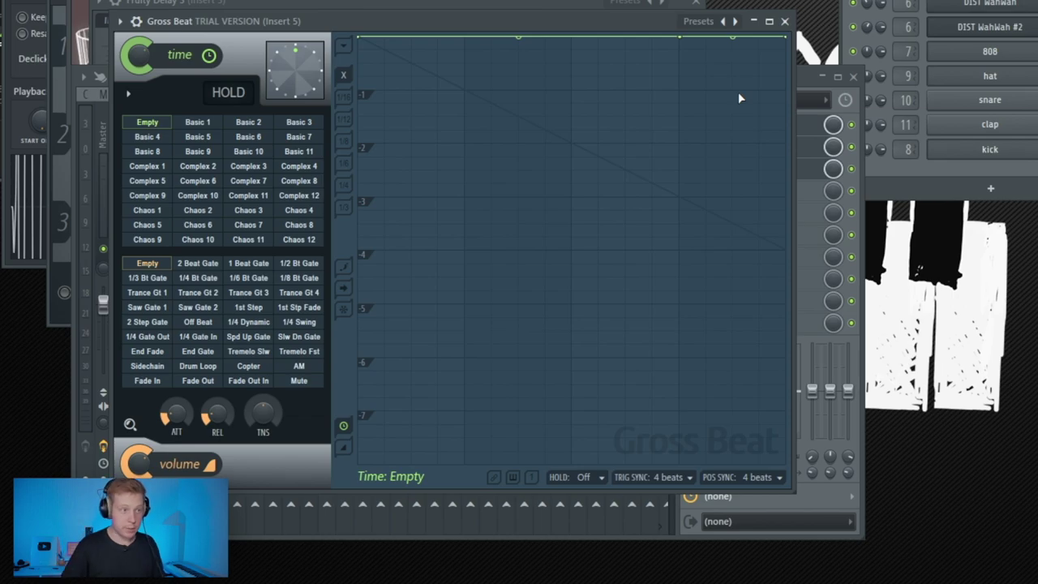
left_click_drag(785, 37, 801, 149)
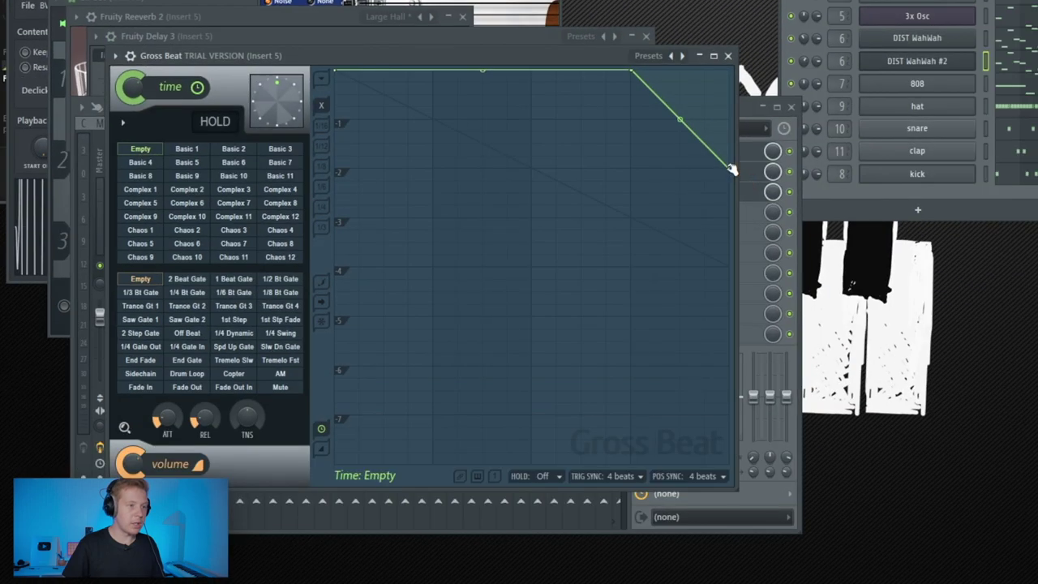
Enter an exact value placing the time curve's end point on the -2 line, audition the result, and close Gross Beat.
right_click(736, 176)
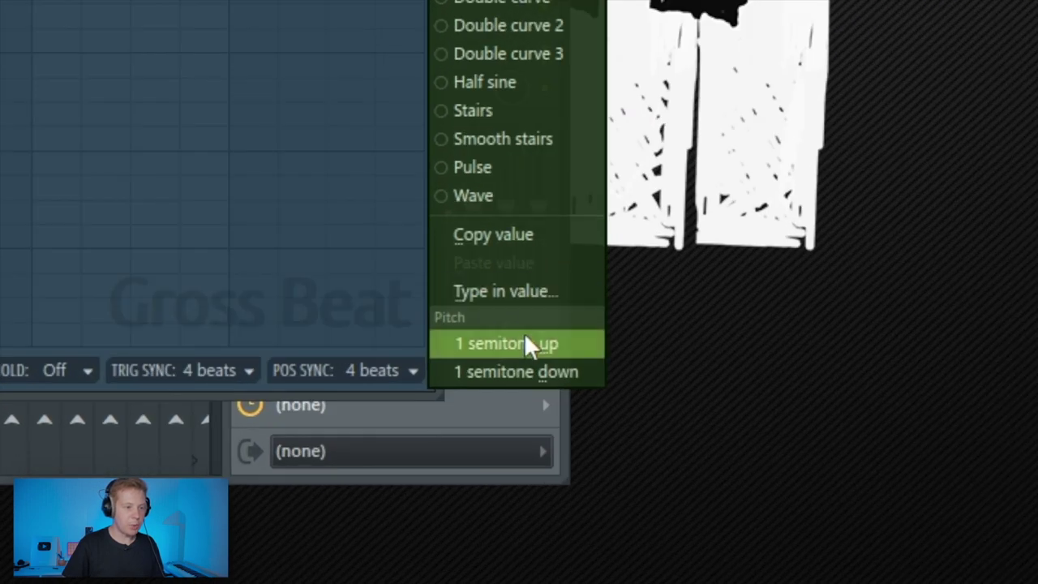
left_click(511, 292)
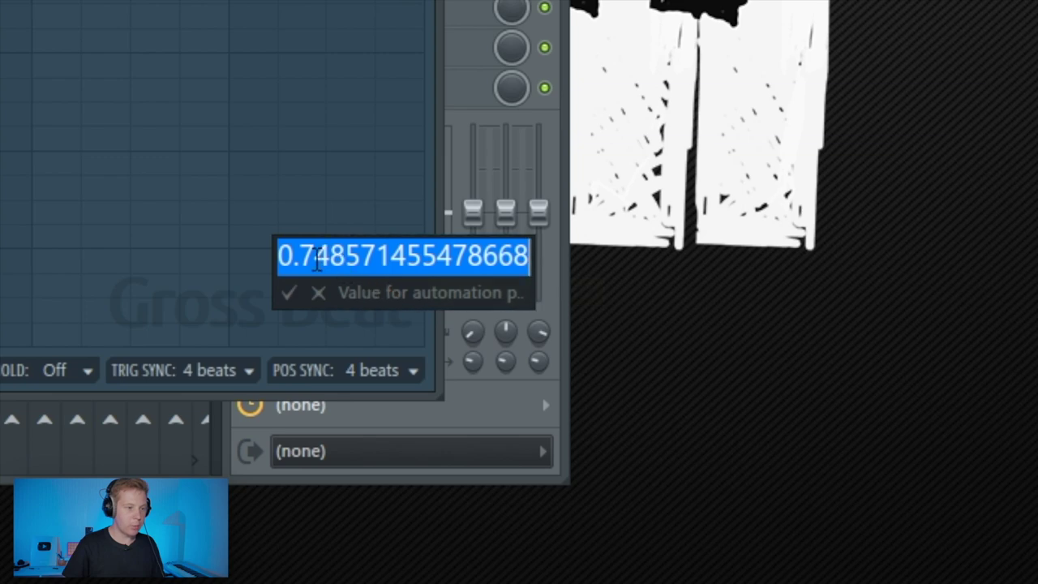
type("5")
key("Return")
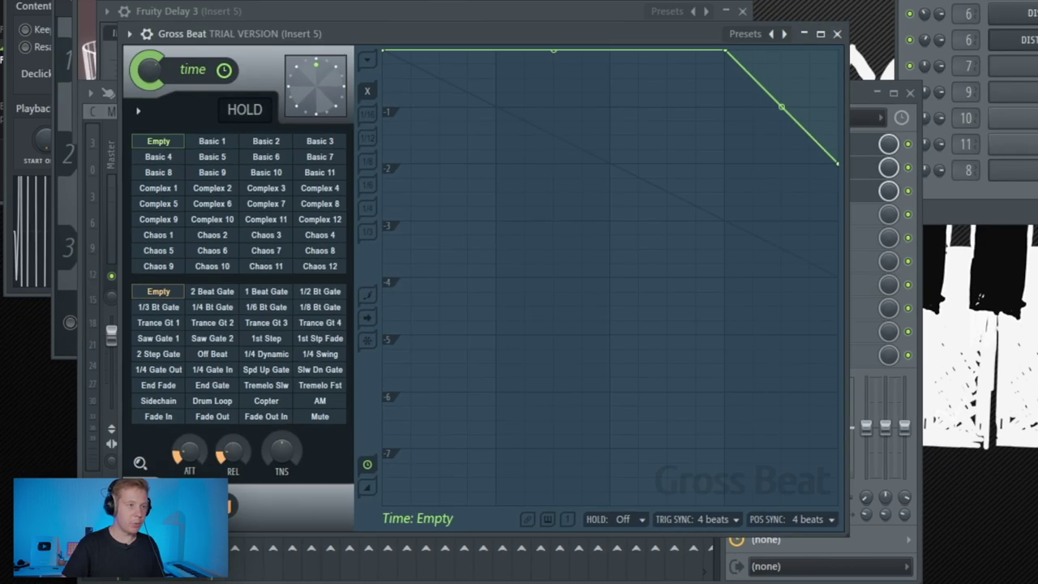
key("space")
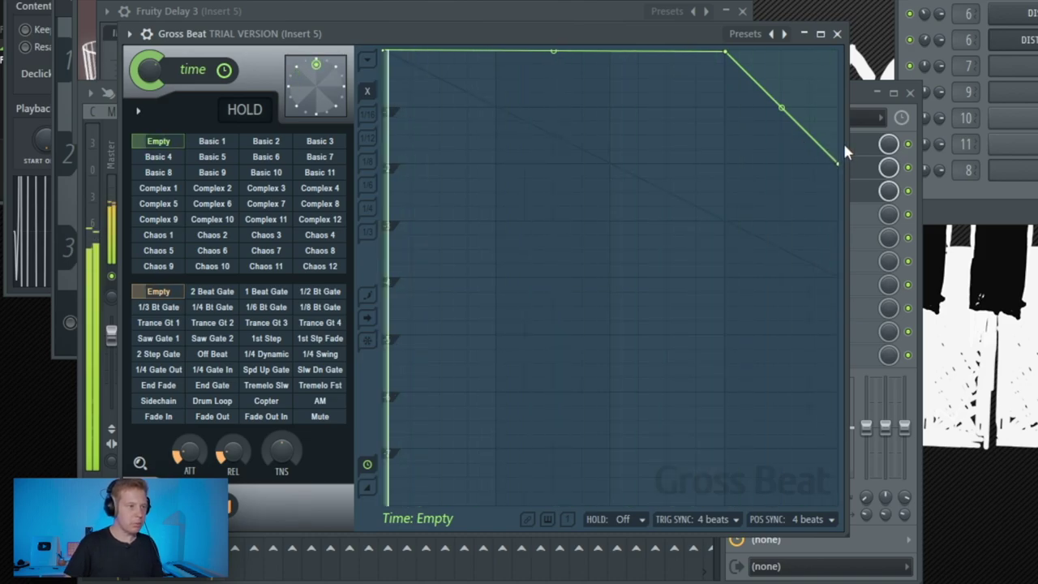
key("space")
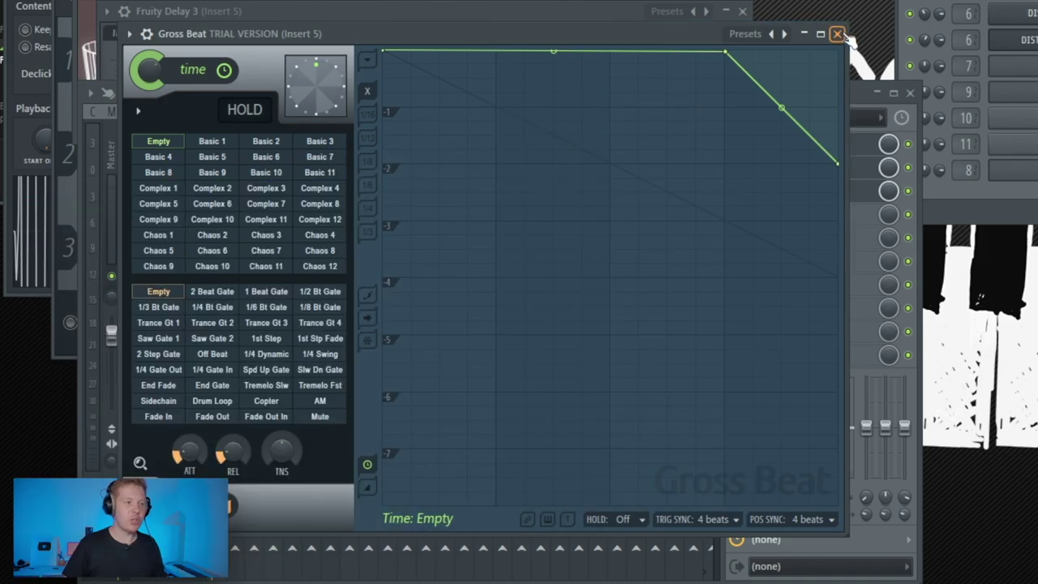
left_click(838, 34)
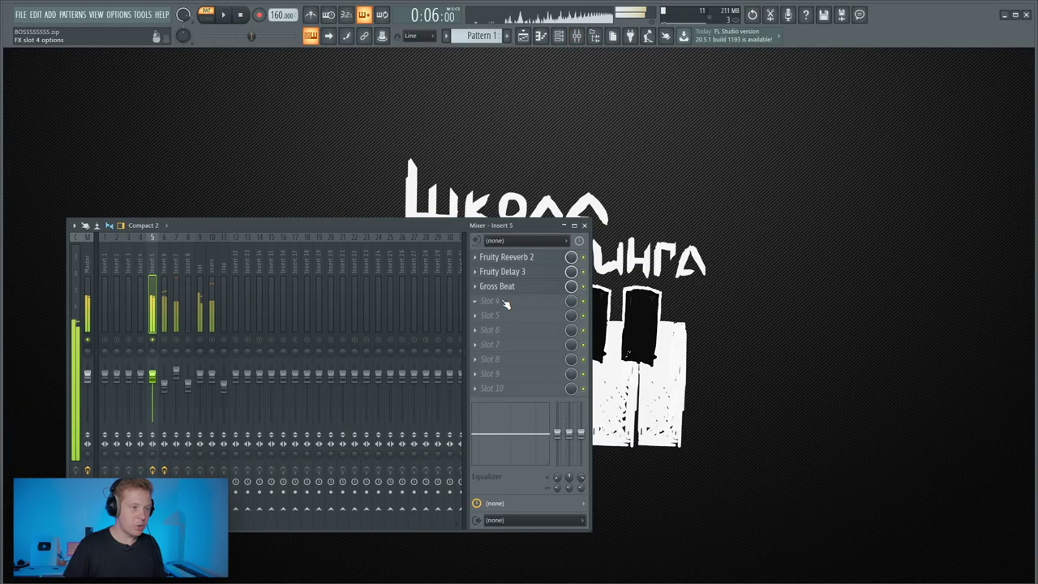
Add FabFilter Pro-Q 2 to Insert 5's fourth slot and cut the low frequencies with a band at about 500 Hz.
left_click(505, 301)
mouse_move(509, 321)
left_click(677, 359)
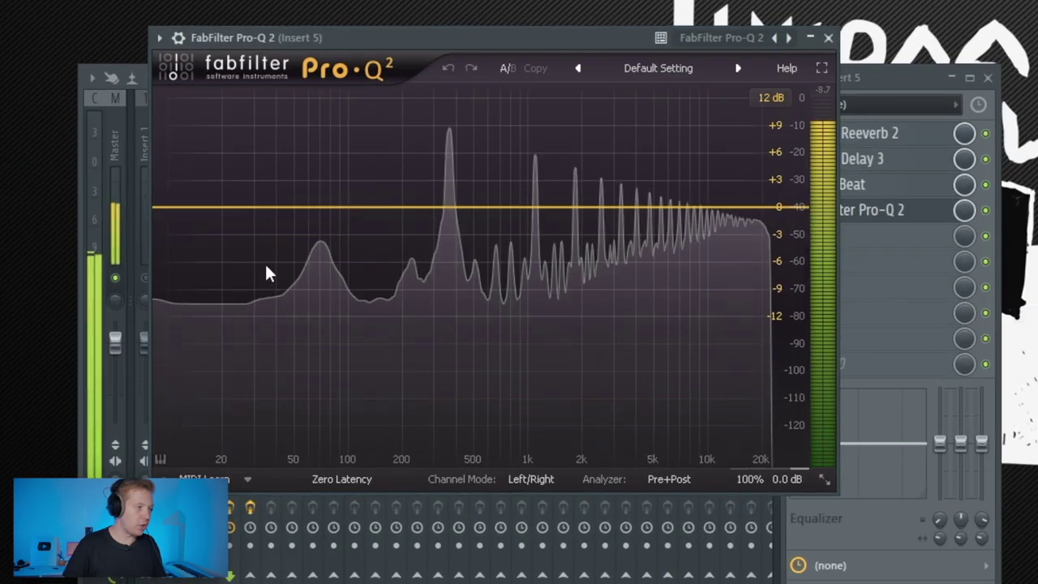
left_click(172, 209)
left_click(215, 411)
left_click(227, 494)
left_click_drag(170, 208, 480, 248)
Enable Insert 6 in the mixer to compare it with the soloed Insert 5, and mute Insert 5.
key("F9")
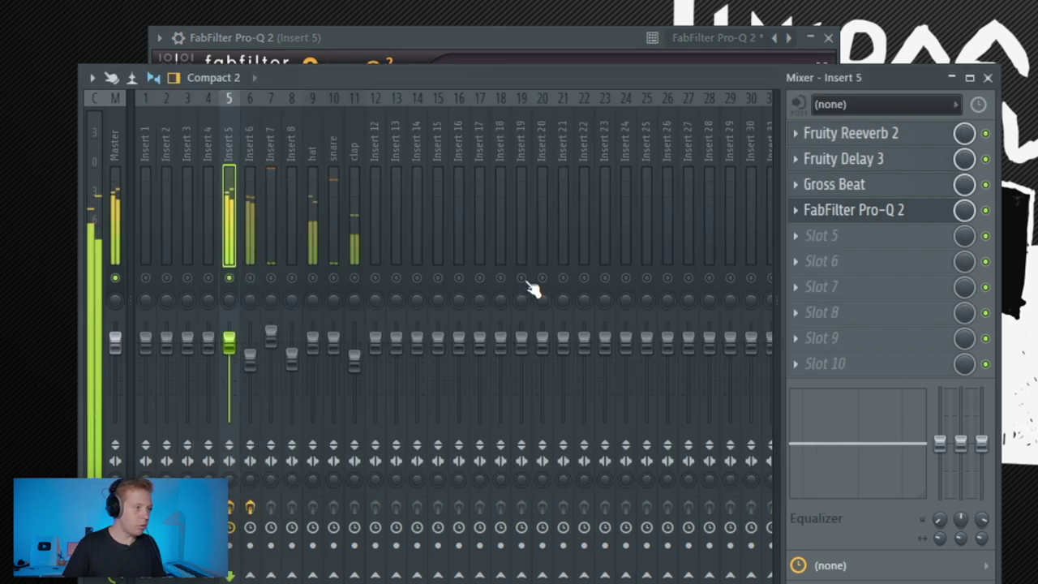
left_click(250, 279)
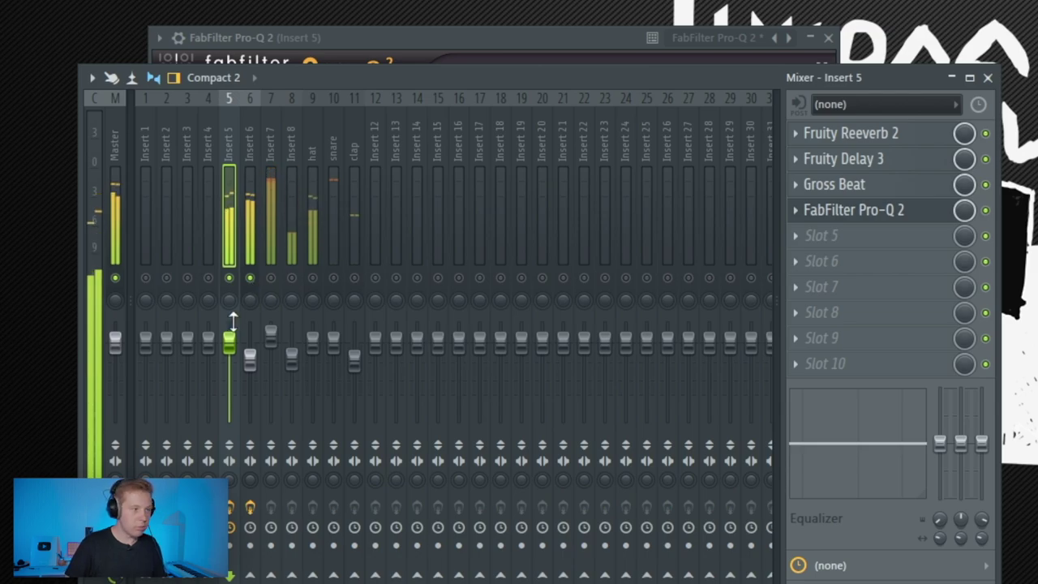
left_click(226, 143)
key("space")
left_click(230, 278)
Add FabFilter Pro-Q 2 to Insert 6's fifth slot and cut the low frequencies up to just under 200 Hz.
left_click(254, 268)
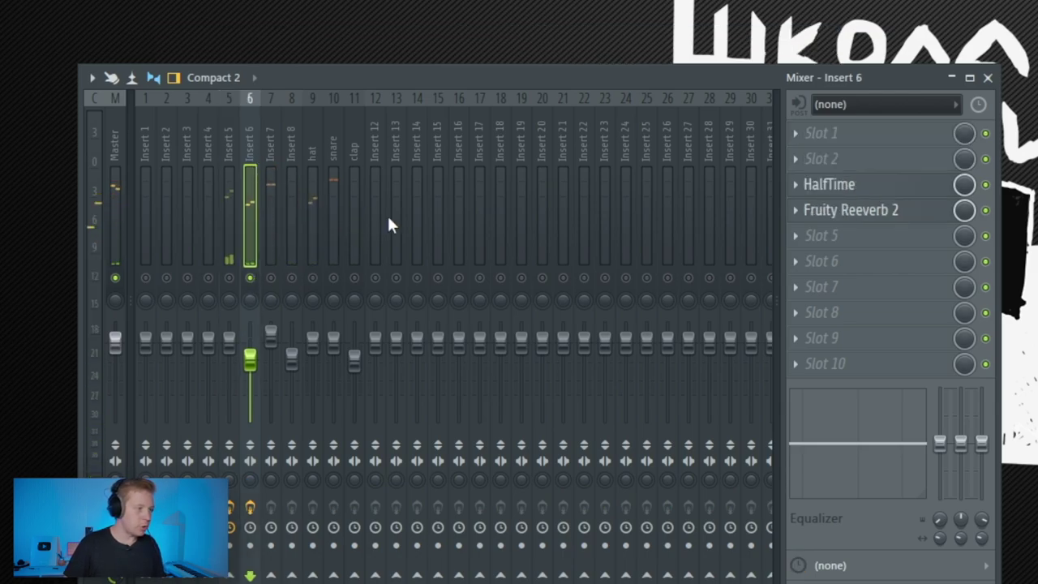
key("space")
left_click(814, 237)
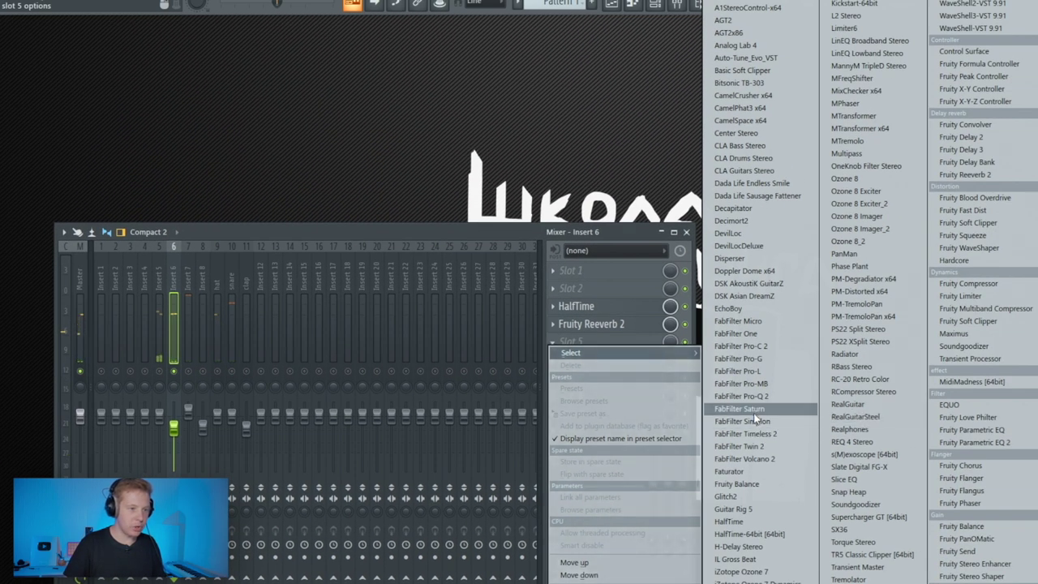
left_click(742, 395)
double_click(51, 236)
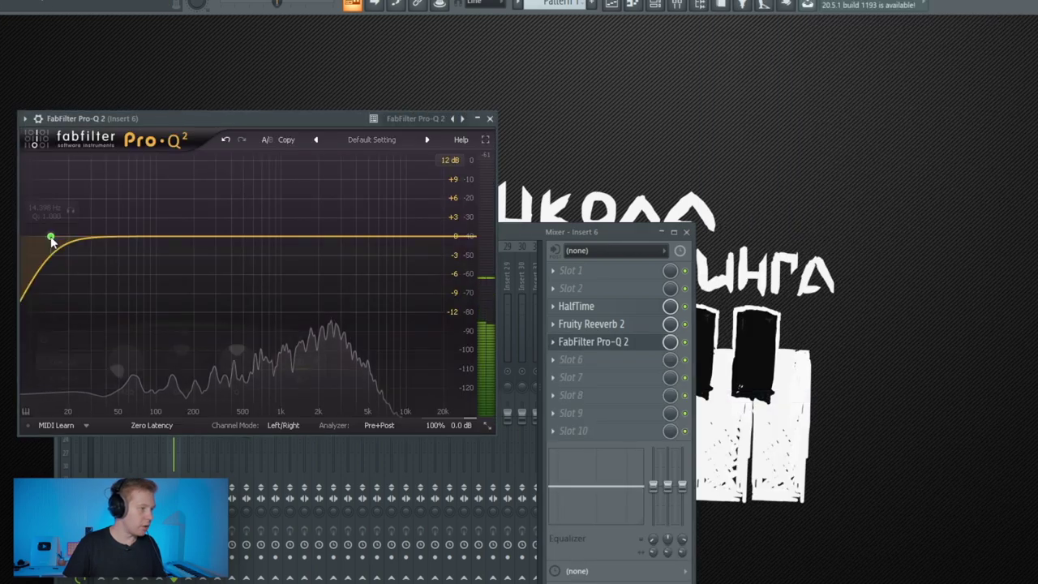
left_click_drag(52, 237, 185, 267)
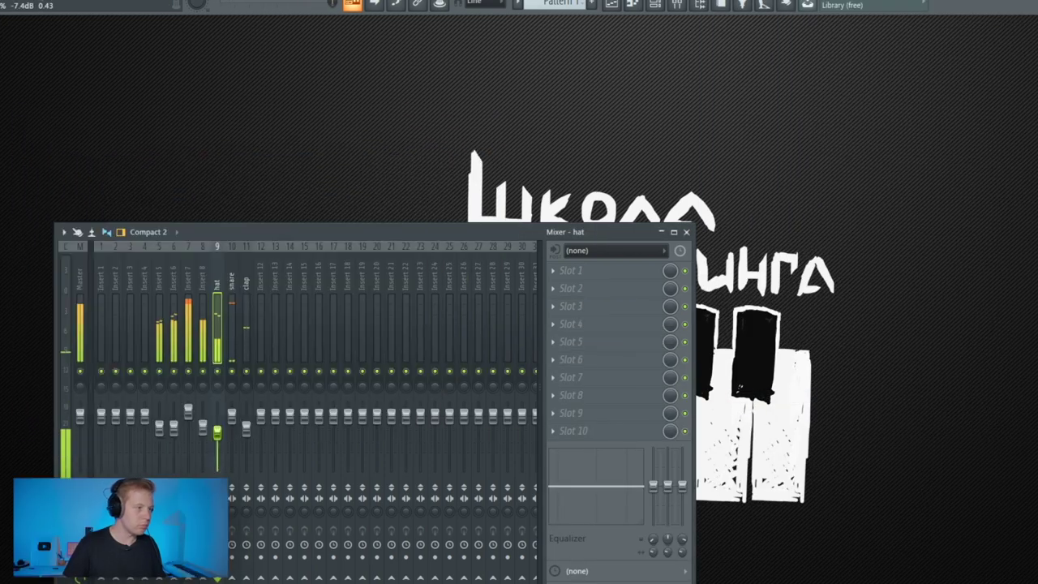
Add Fruity Stereo Shaper to the hat track's second slot and apply its Stereoize 2 preset.
left_click(594, 283)
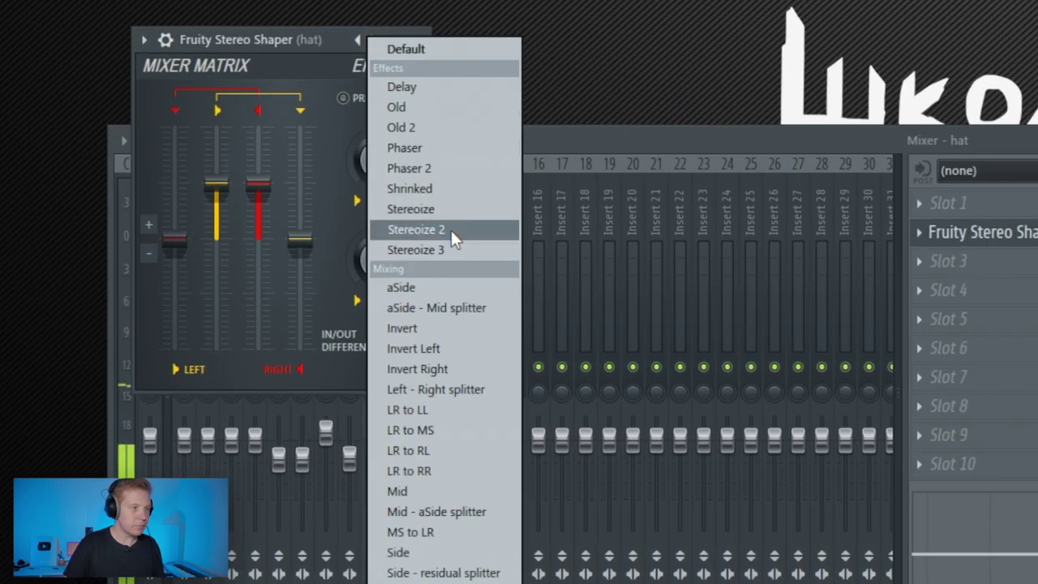
left_click(265, 287)
left_click(419, 38)
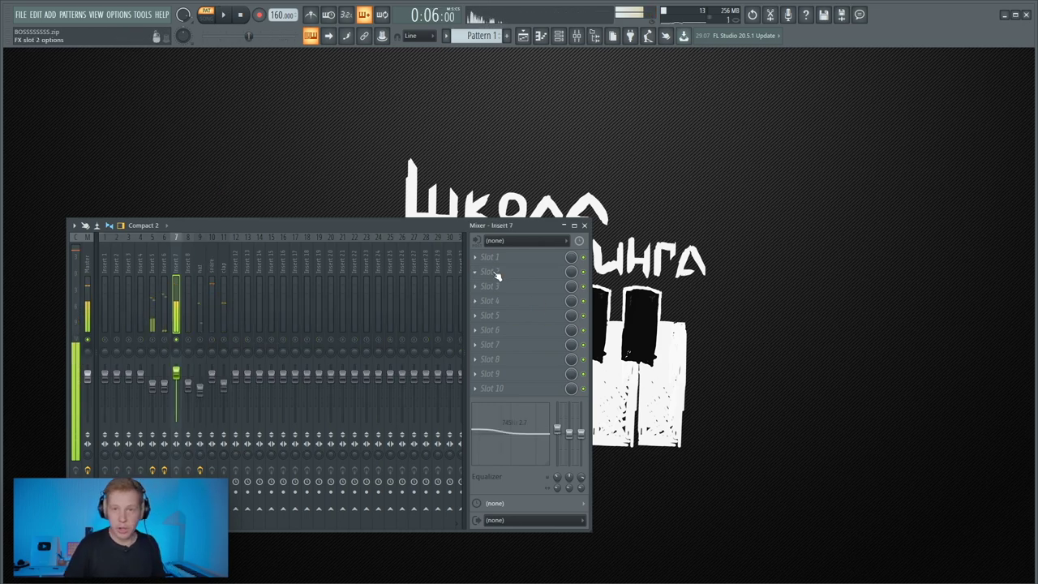
Add Ozone 8 Imager to Insert 7's second slot, with Stereoize on and the Band 2 width at about 63.
left_click(498, 275)
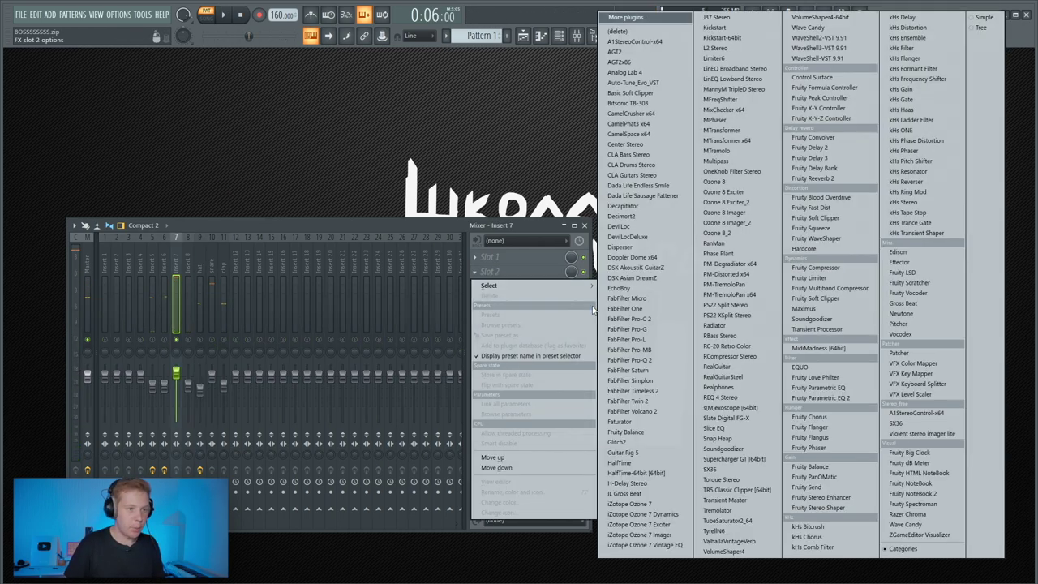
left_click(755, 226)
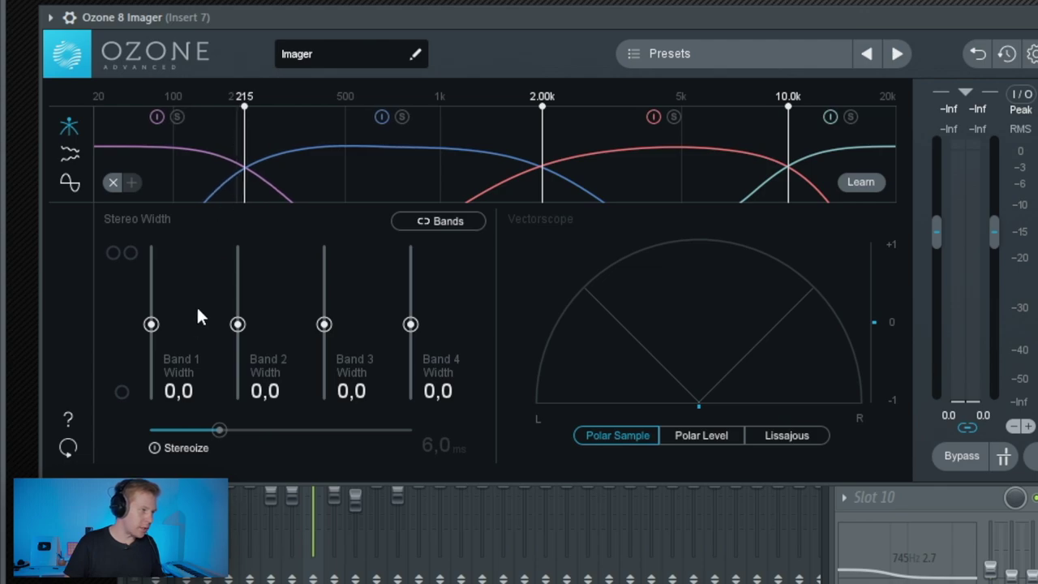
left_click_drag(237, 324, 236, 248)
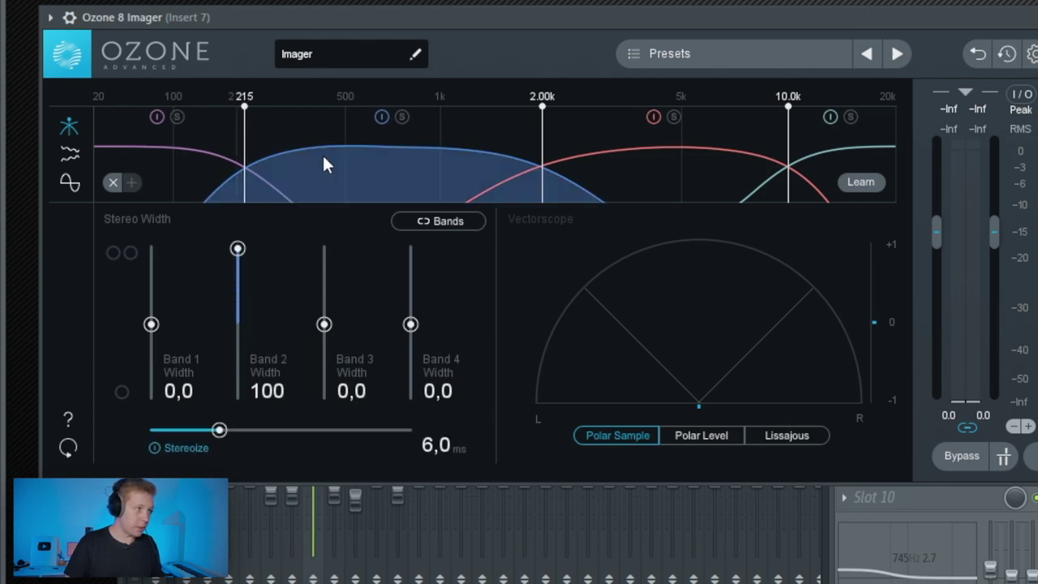
left_click_drag(251, 278, 247, 282)
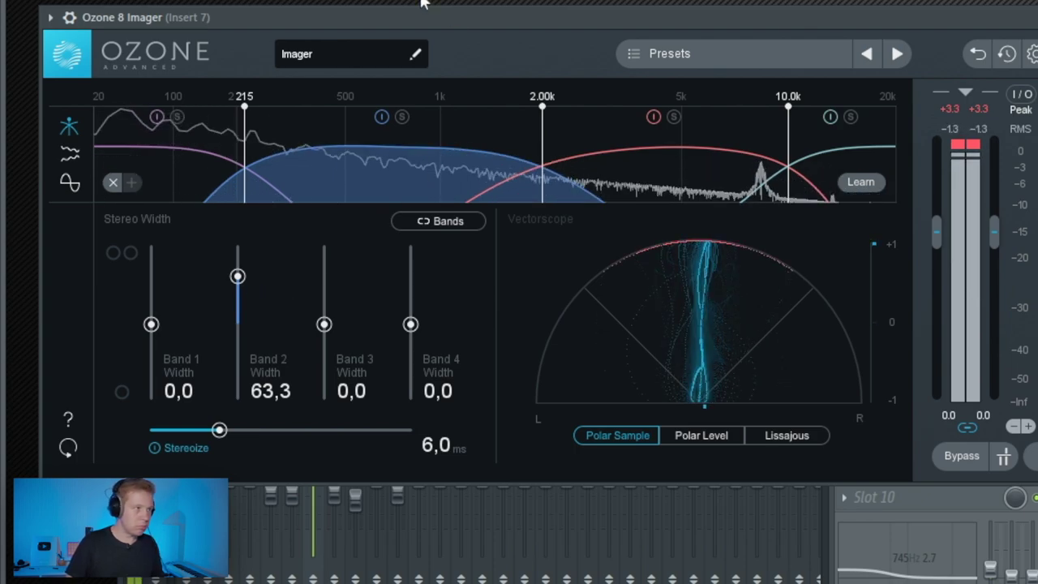
key("F9")
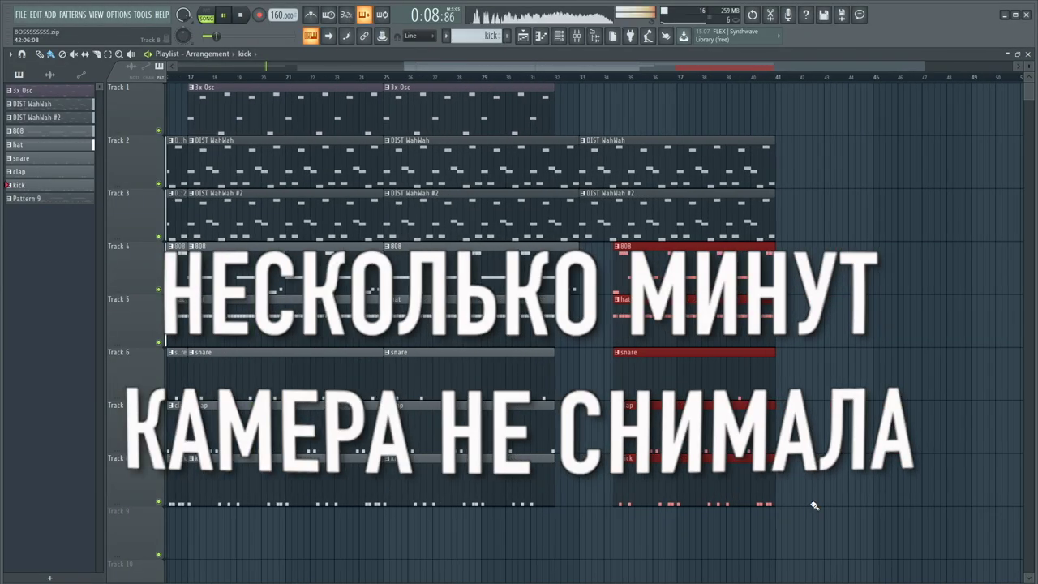
Place the BWB WAVE 4 FX (13) sample on playlist Track 9 at about bar 7 and route it to mixer Insert 2.
right_click(872, 430)
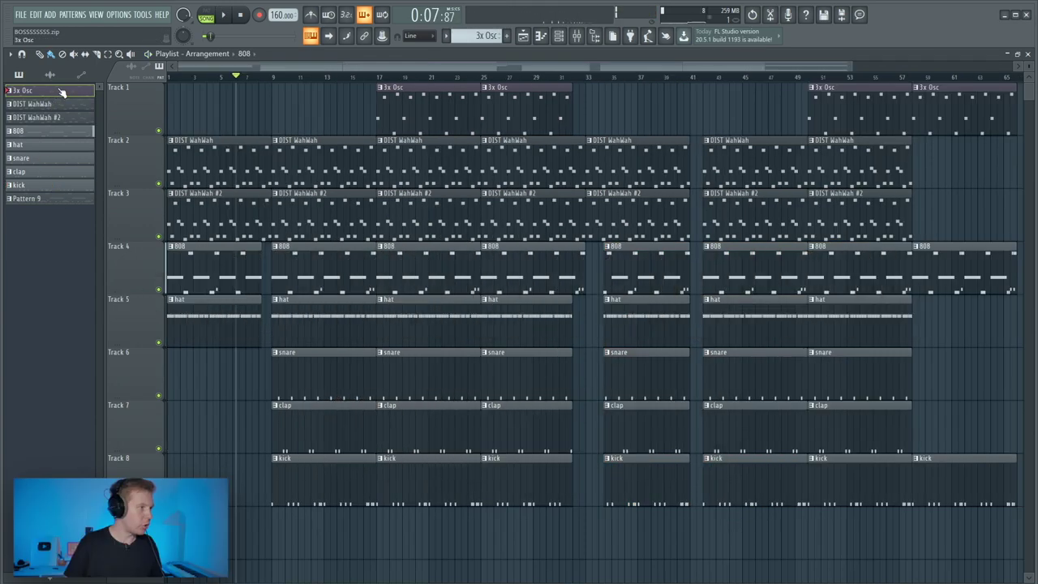
left_click(50, 74)
left_click_drag(209, 108, 270, 557)
double_click(270, 546)
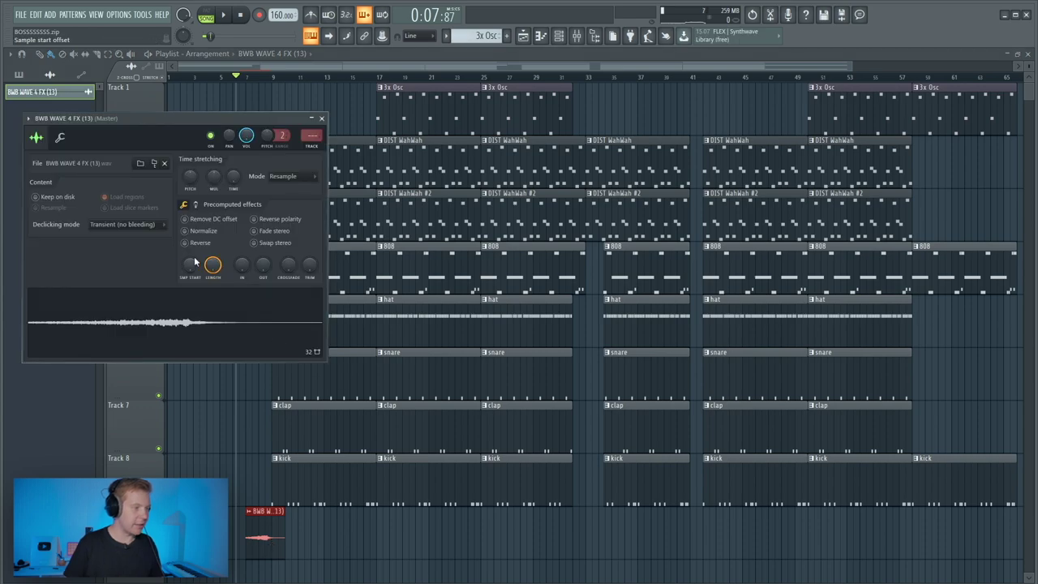
right_click(219, 467)
double_click(267, 541)
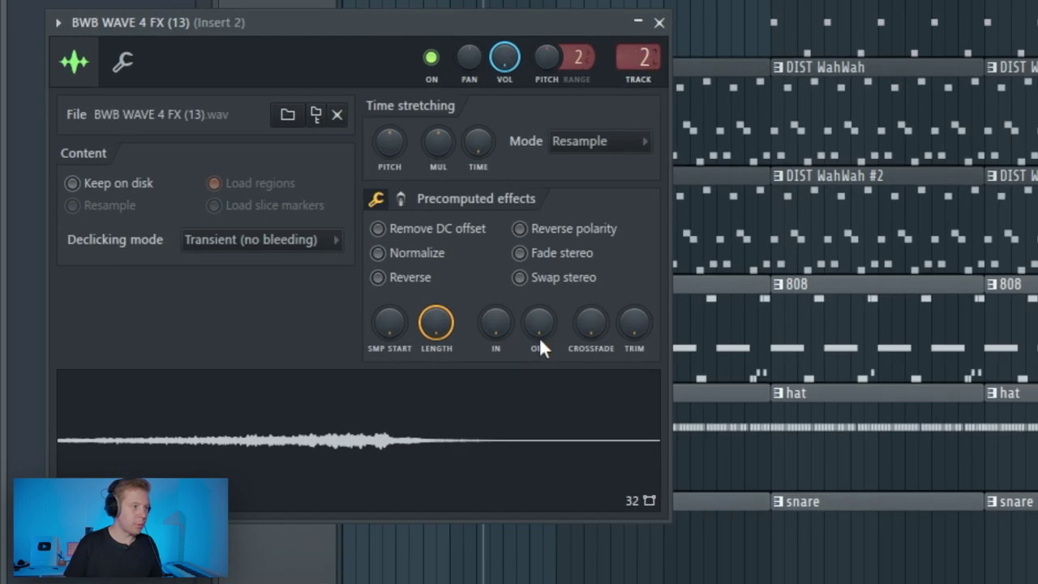
right_click(411, 301)
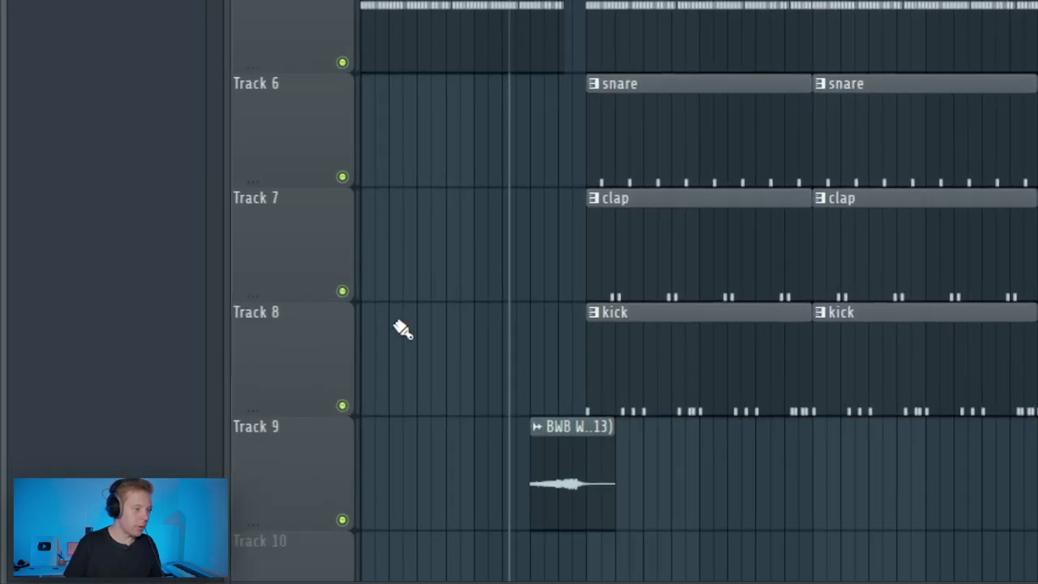
Stretch the BWB WAVE 4 FX (13) clip to about five bars and give the sample a gradual fade-in.
scroll(415, 305, "up", 4)
left_click_drag(695, 507, 520, 536)
double_click(698, 485)
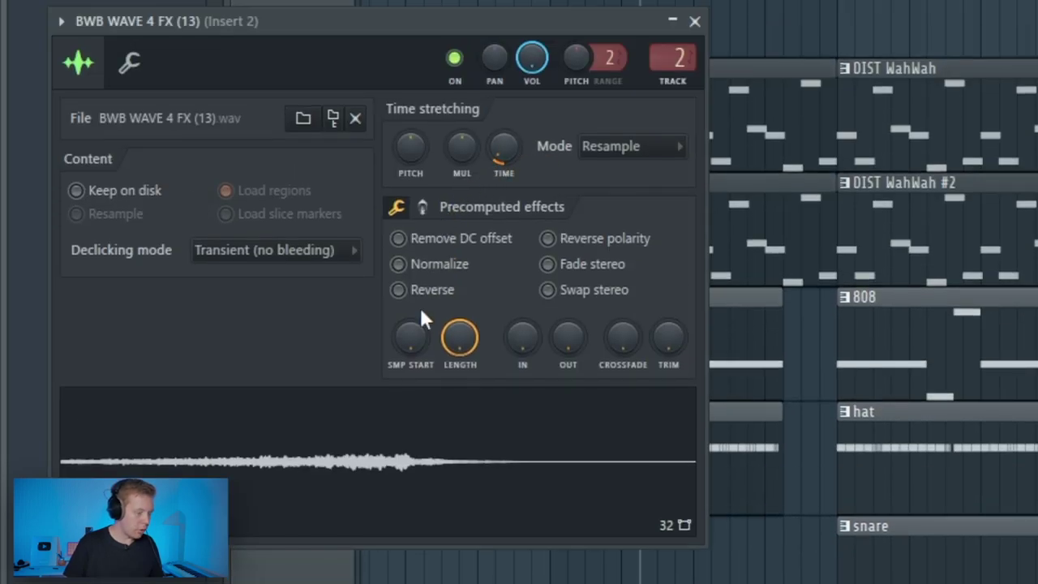
left_click(423, 207)
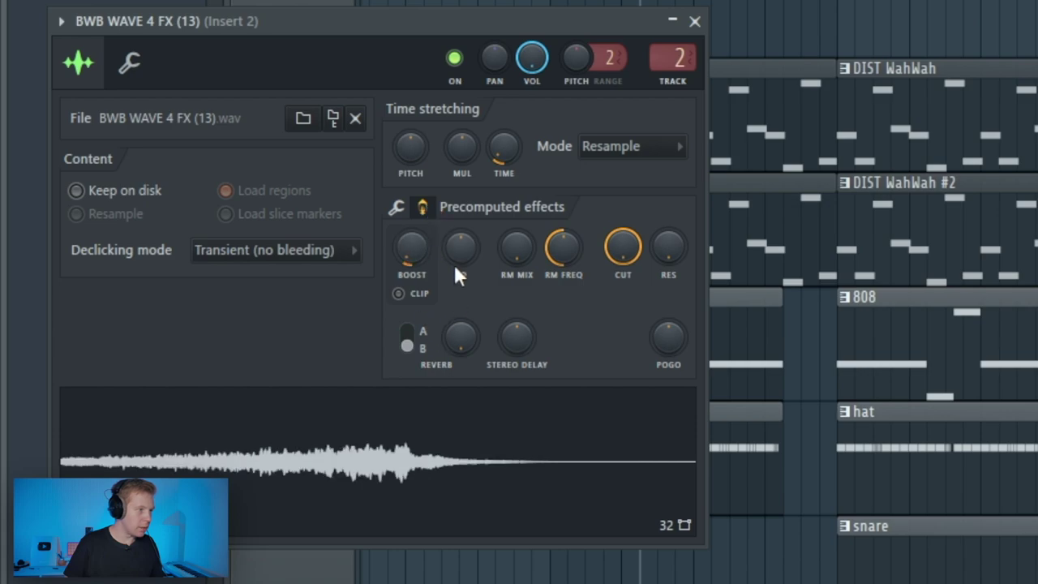
left_click(397, 207)
left_click_drag(522, 337, 522, 304)
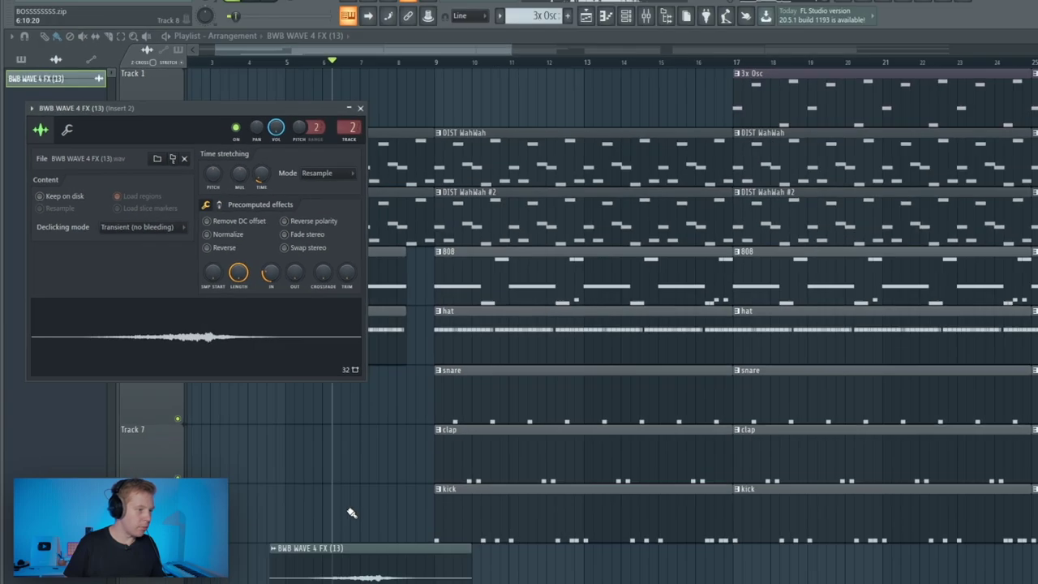
Move the stretched FX clip about half a bar later on Track 9 and audition it with the arrangement.
right_click(311, 477)
left_click_drag(361, 543, 376, 544)
scroll(352, 491, "up", 3)
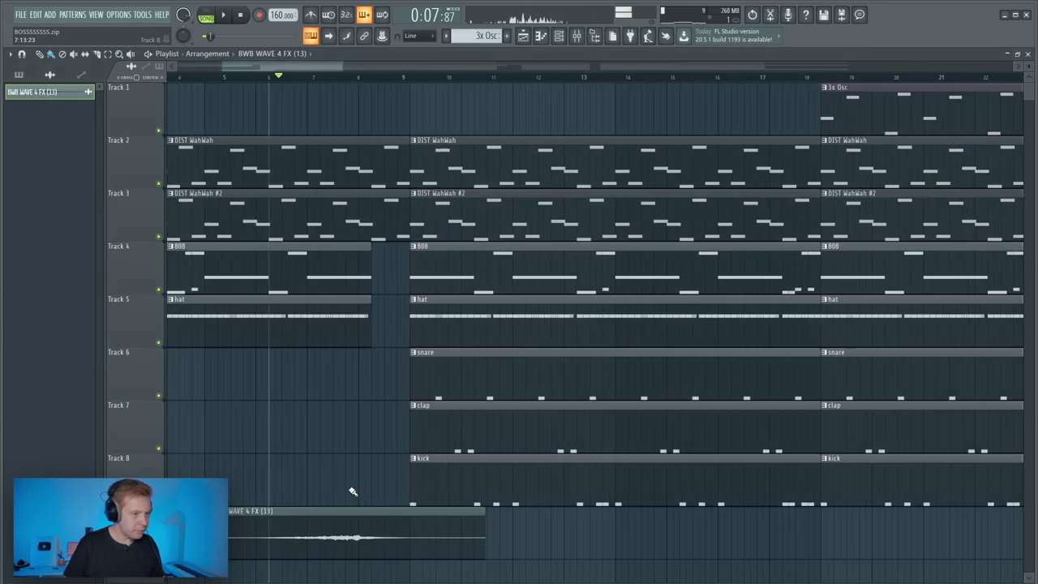
key("space")
right_click(349, 445, "ctrl")
scroll(230, 459, "up", 3)
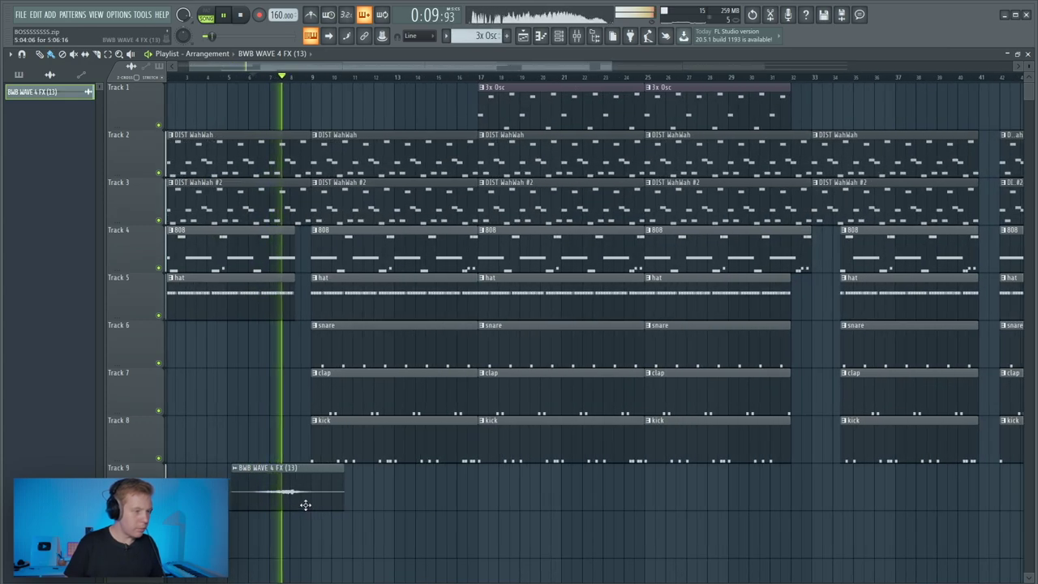
key("space")
Raise the precomputed boost of the BWB WAVE 4 FX (13) sample, audition it, and close the playlist.
double_click(303, 504)
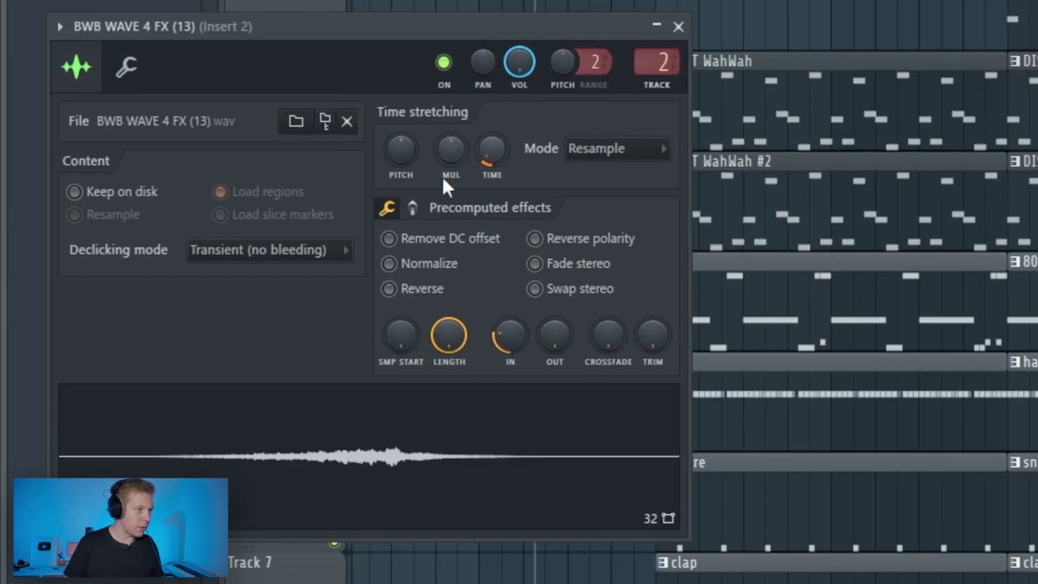
left_click(413, 208)
left_click_drag(400, 247, 401, 218)
key("space")
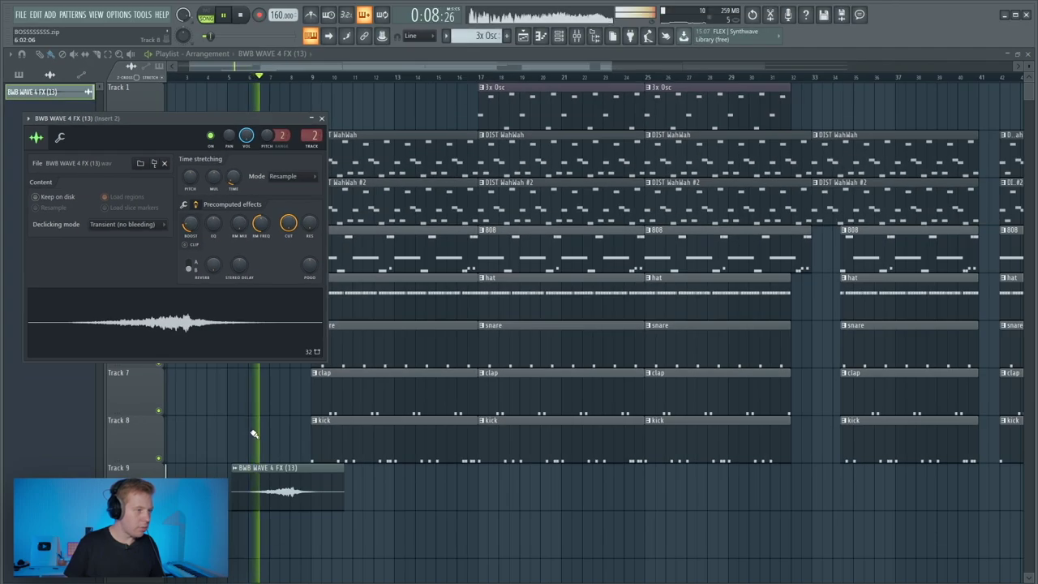
key("Escape")
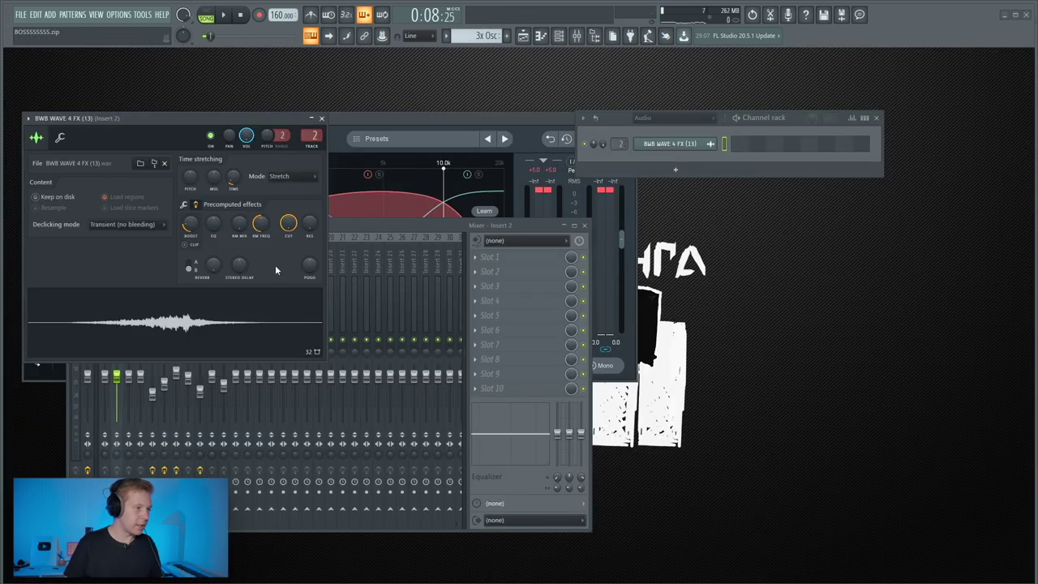
Add Ozone 8 to the second slot of the Master track, after Fruity soft clipper.
left_click(390, 235)
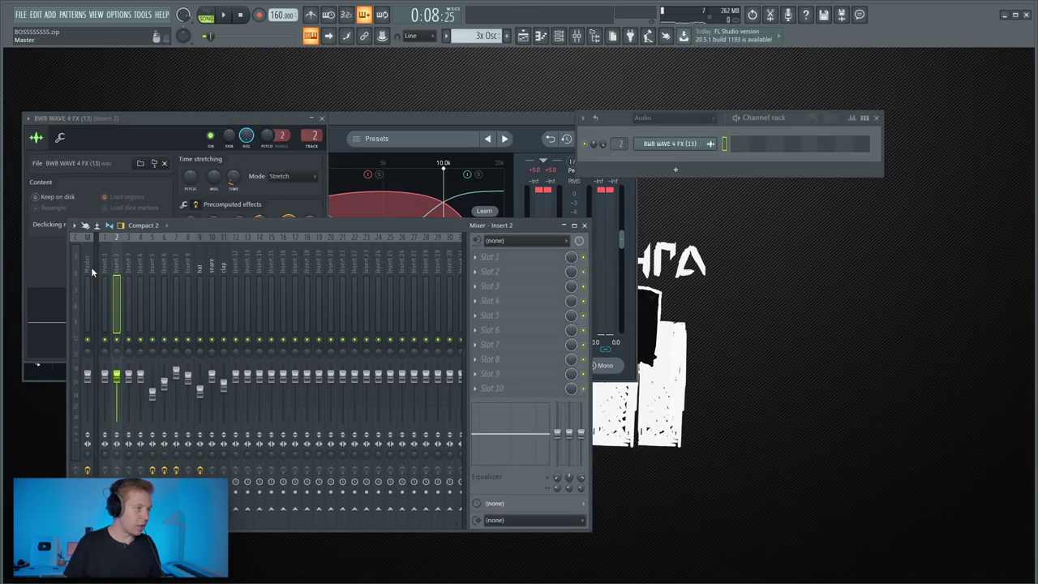
left_click(504, 276)
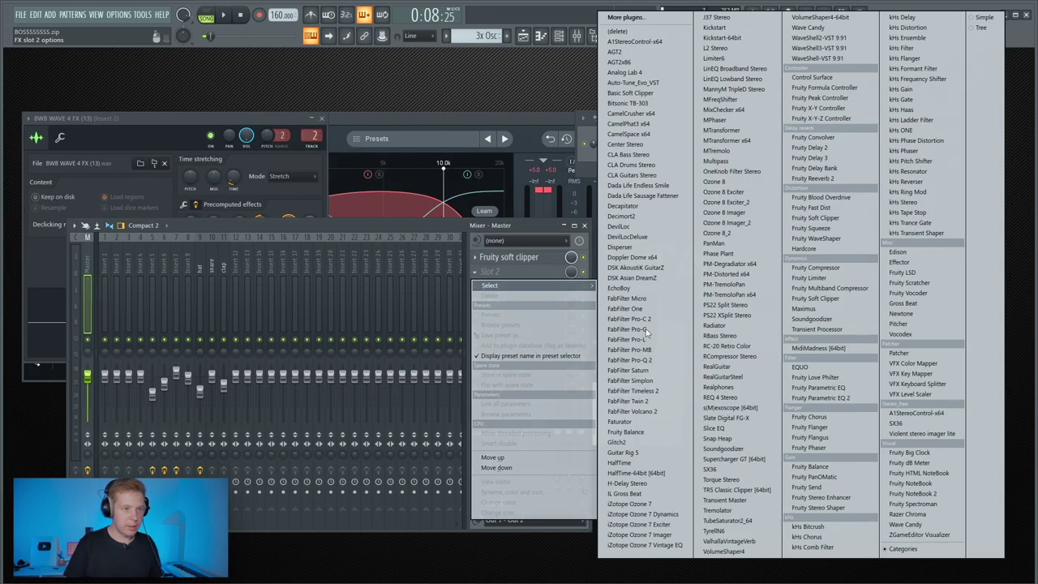
left_click(714, 182)
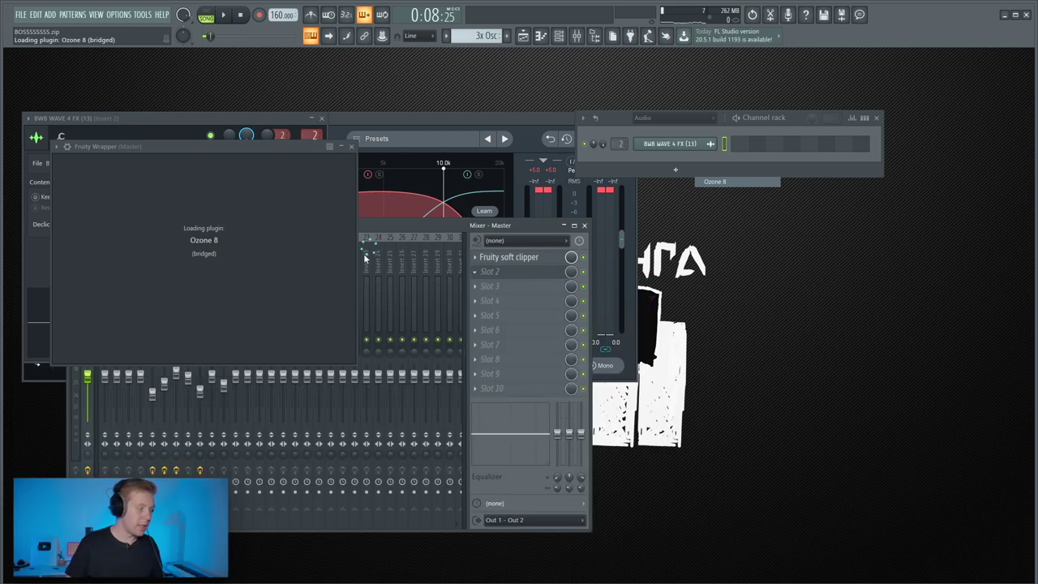